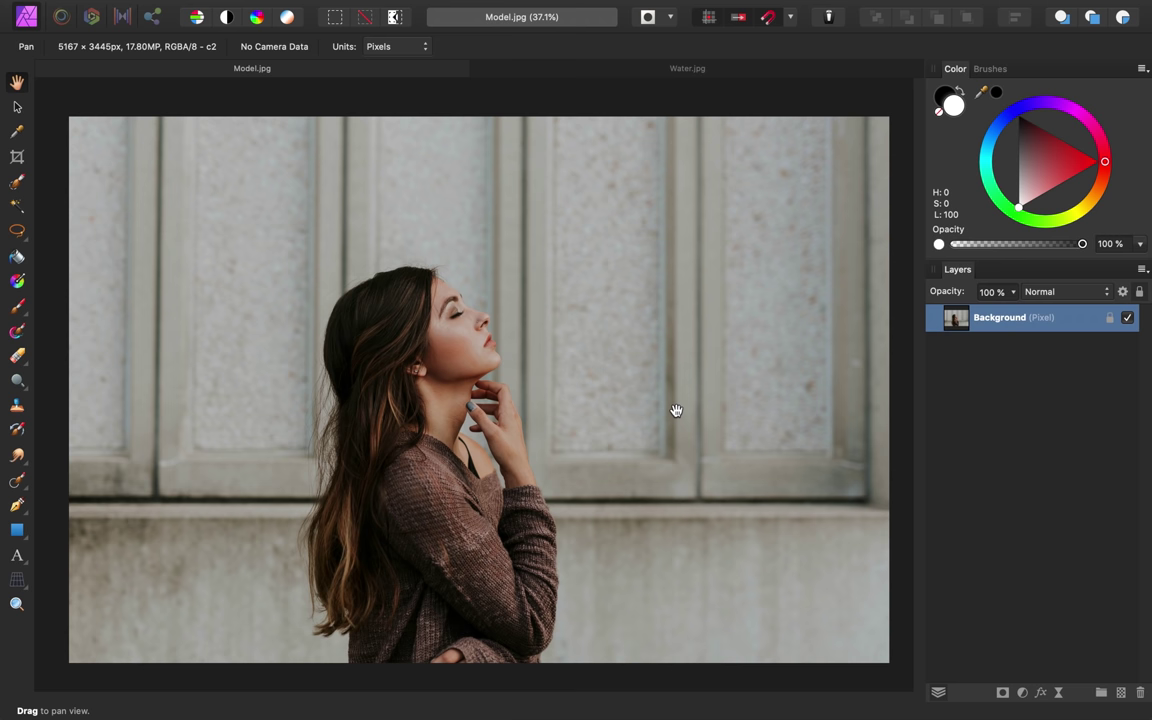
Step: Paint a Selection Brush selection over the woman's head, hair, hand and sweater, ending at 100 px width
left_click(18, 183)
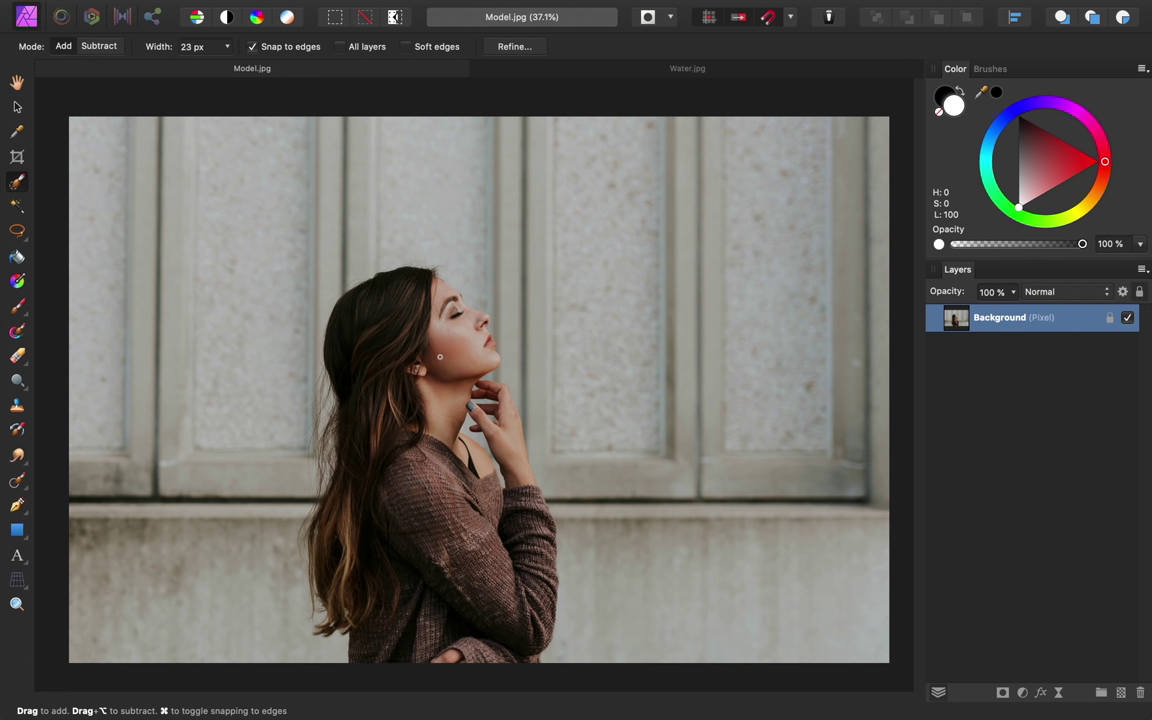
key("bracketright")
key("bracketright")
key("bracketright")
key("bracketright")
key("bracketright")
key("bracketright")
key("bracketright")
key("bracketright")
key("bracketright")
key("bracketright")
key("bracketright")
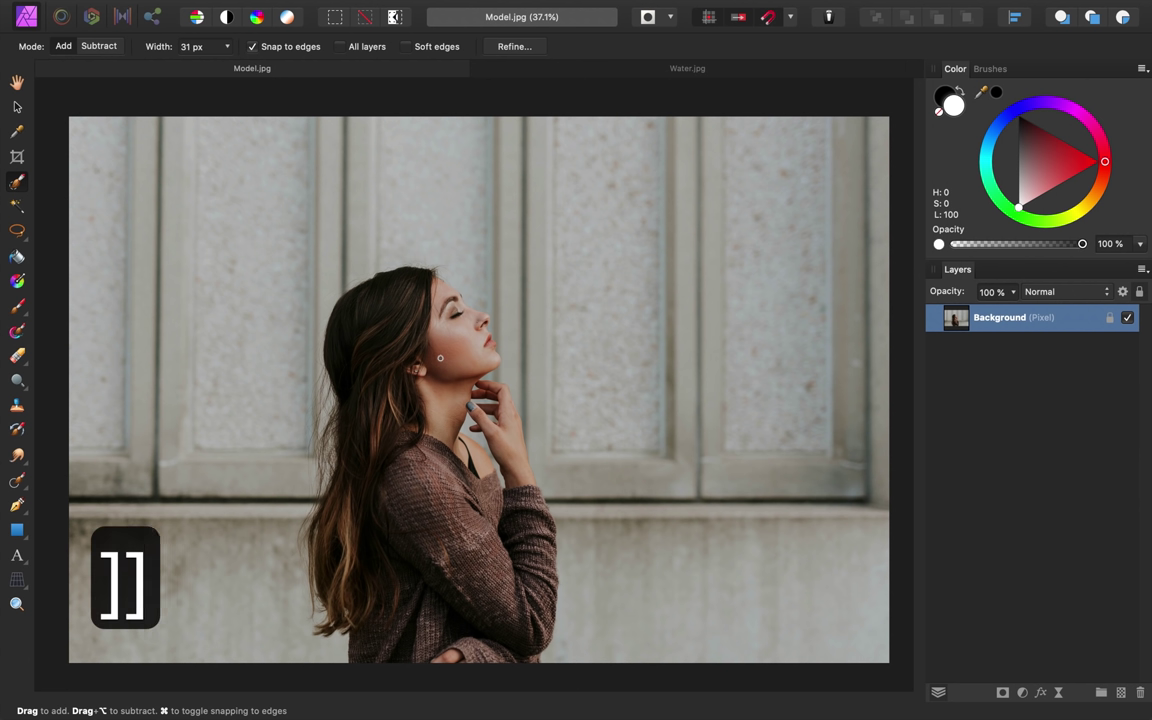
key("bracketright")
key("bracketright")
key("bracketright")
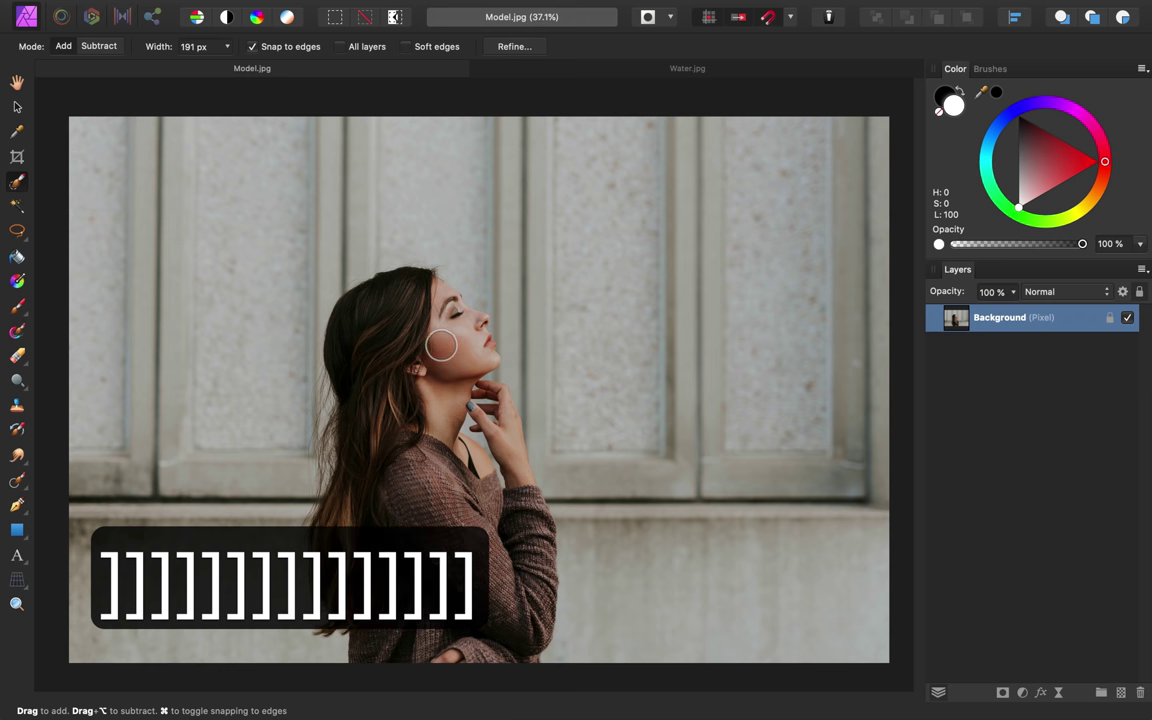
mouse_move(437, 329)
left_mouse_down()
mouse_move(429, 301)
mouse_move(446, 302)
mouse_move(450, 330)
mouse_move(400, 350)
mouse_move(386, 331)
mouse_move(409, 581)
mouse_move(405, 446)
mouse_move(478, 410)
mouse_move(445, 360)
mouse_move(458, 465)
mouse_move(527, 579)
mouse_move(478, 566)
left_mouse_up()
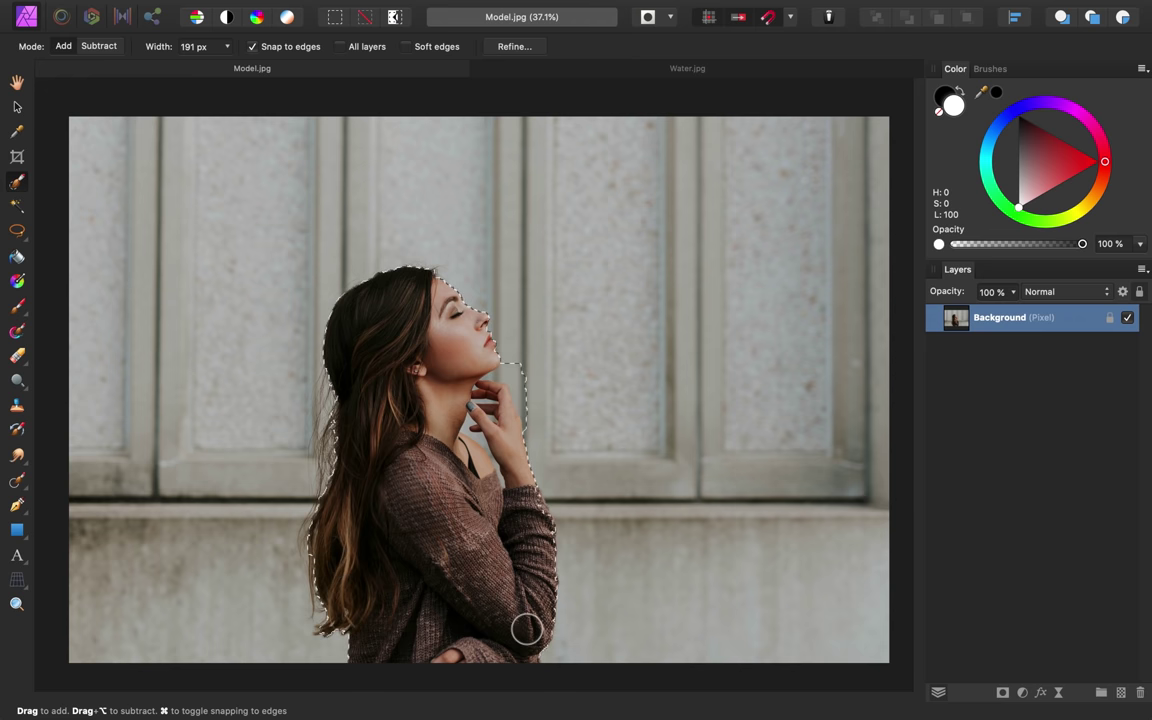
scroll(477, 437, "up", 3)
scroll(477, 437, "up", 2)
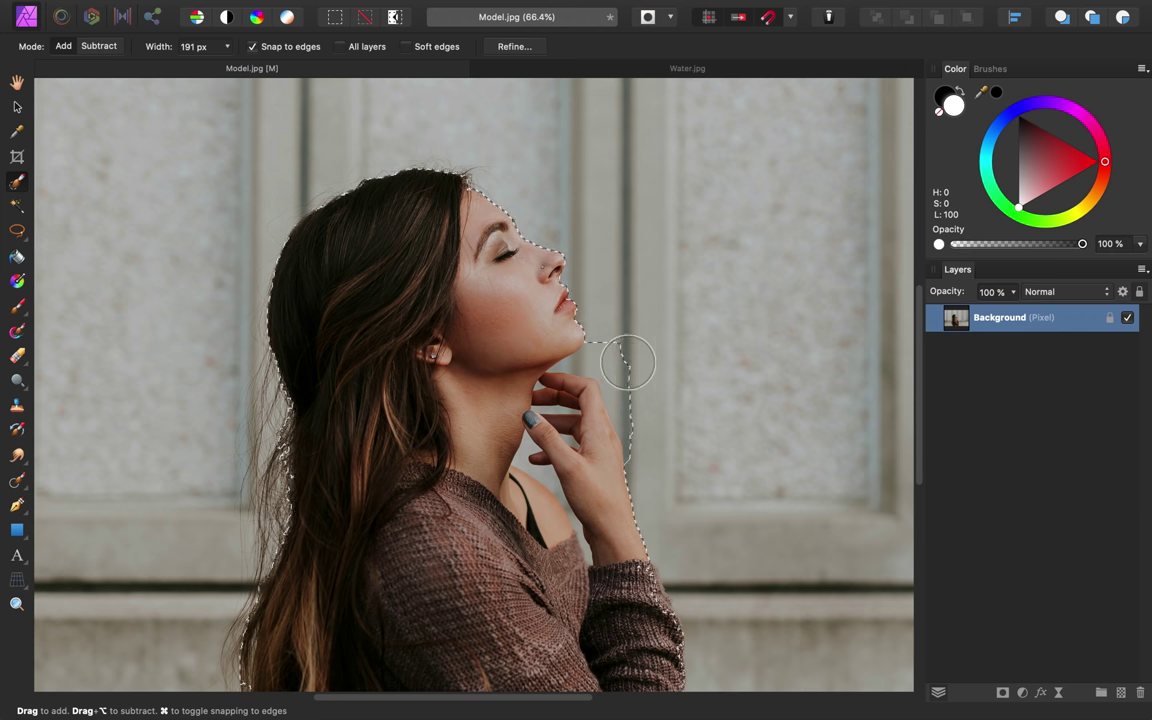
key("bracketleft")
key("bracketleft")
key("bracketleft")
key("bracketleft")
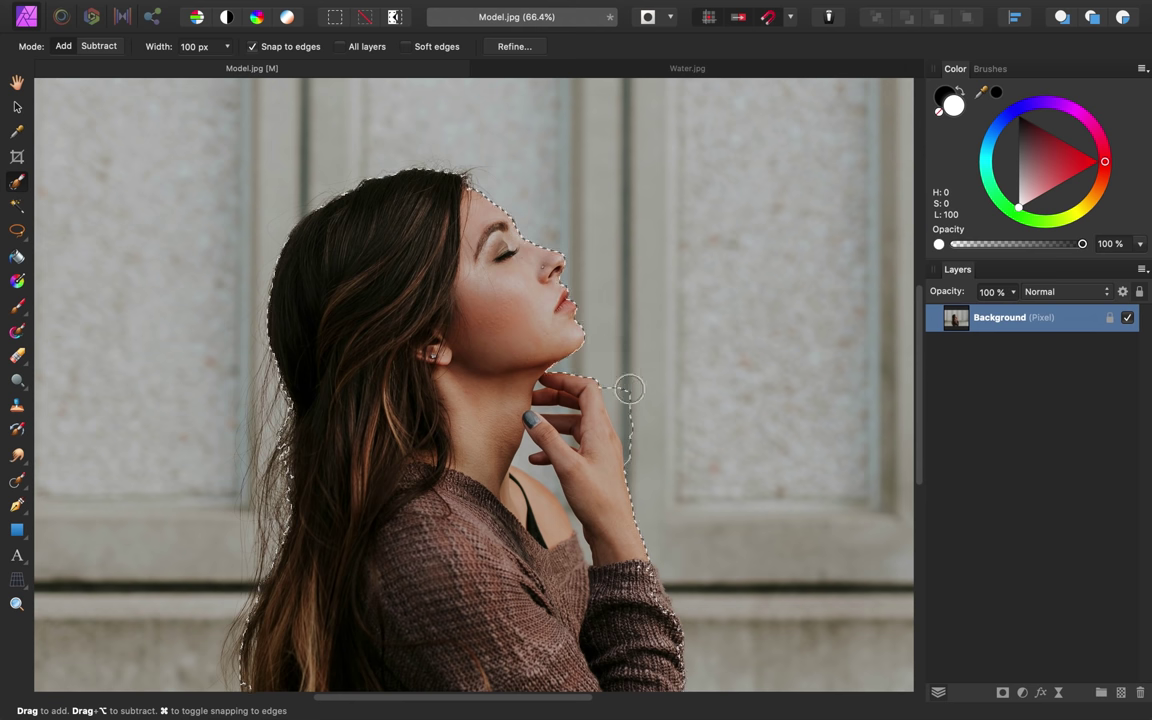
scroll(633, 393, "down", 5)
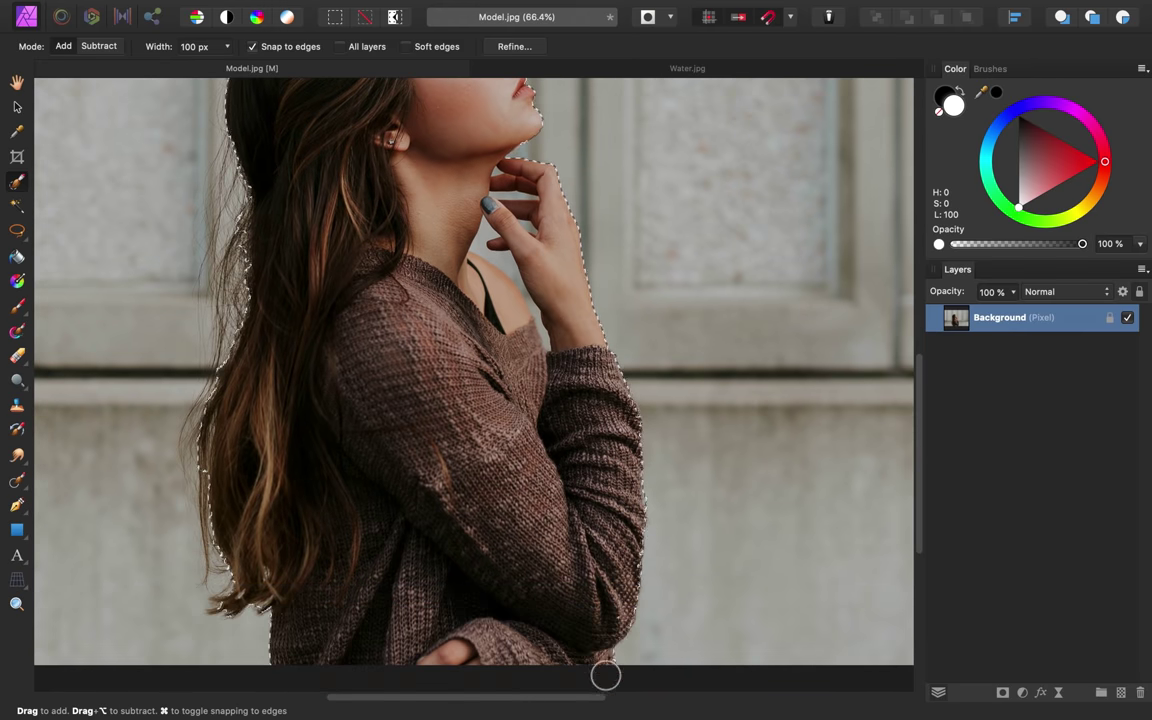
scroll(600, 560, "up", 3)
scroll(600, 560, "left", 2)
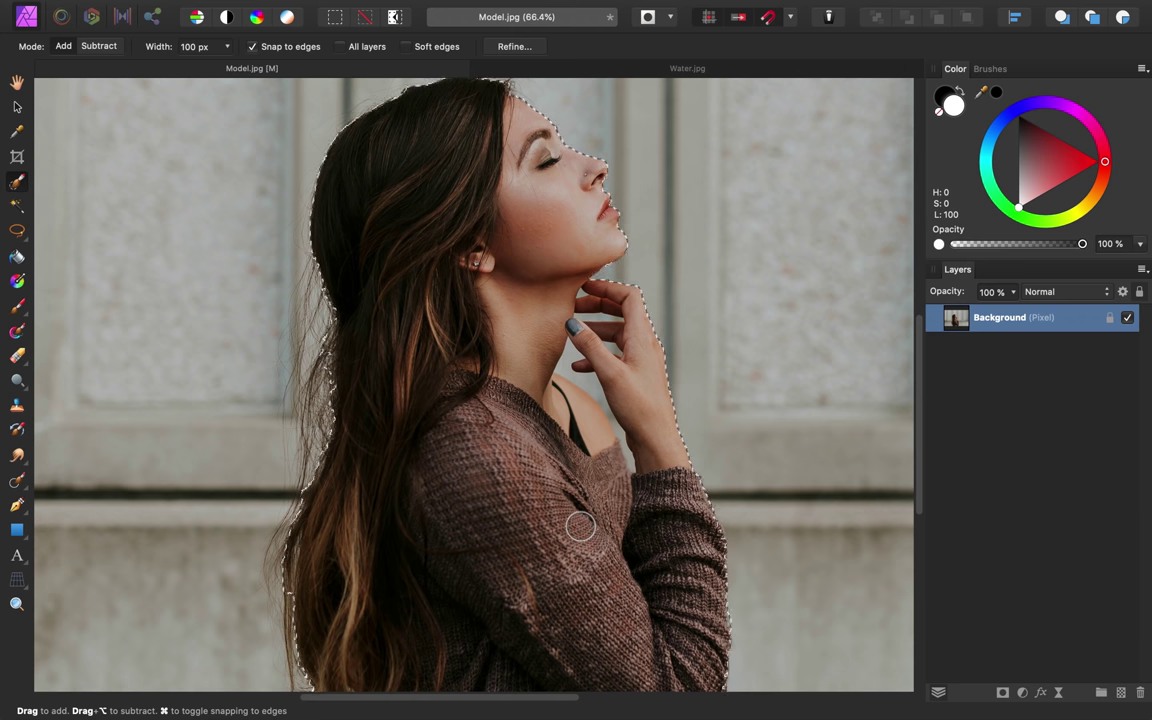
scroll(648, 419, "up", 3)
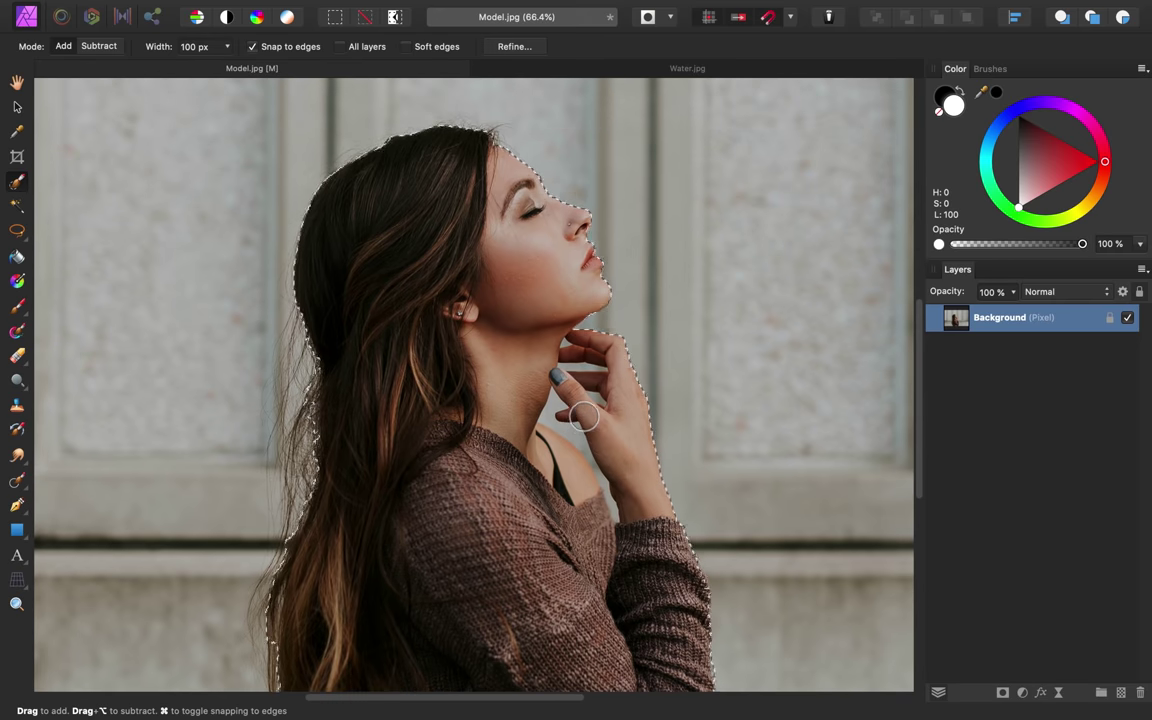
Step: Tighten the selection edge along the wrist and between the fingers, shrinking the brush to 7 px
scroll(583, 423, "up", 5)
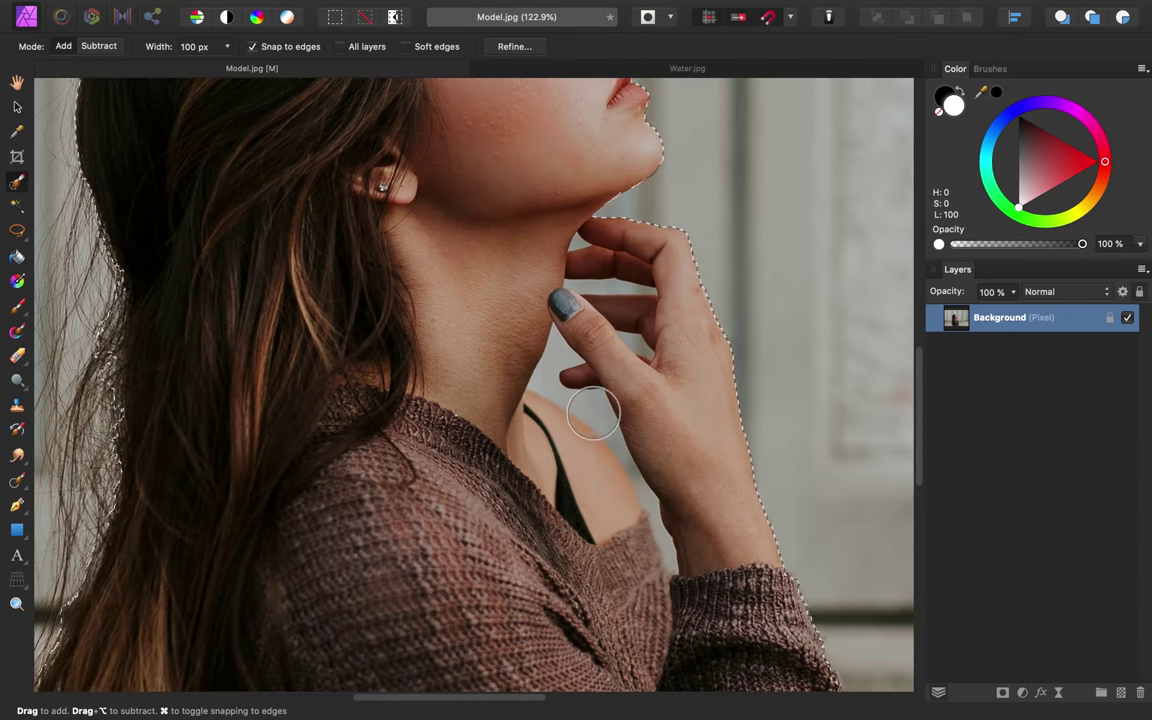
key("bracketleft")
key("bracketleft")
key("bracketleft")
key("bracketleft")
key("bracketleft")
key("bracketleft")
key("bracketleft")
key("bracketleft")
key("bracketleft")
key("bracketleft")
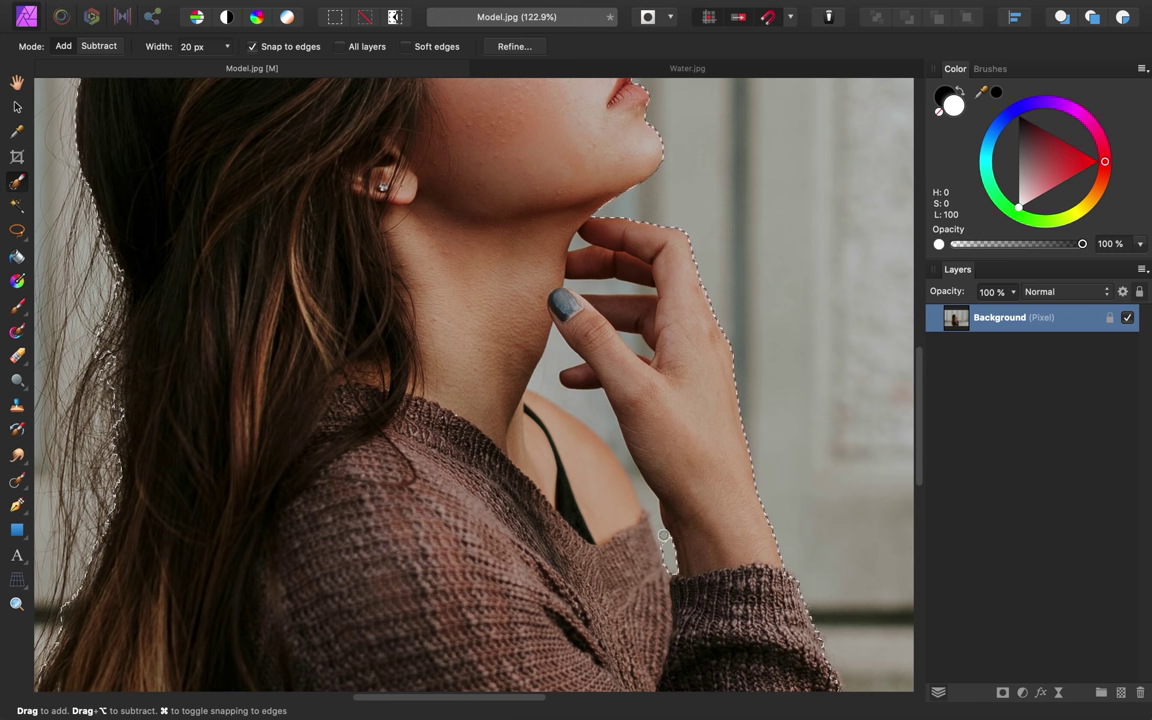
left_click_drag(663, 536, 633, 475)
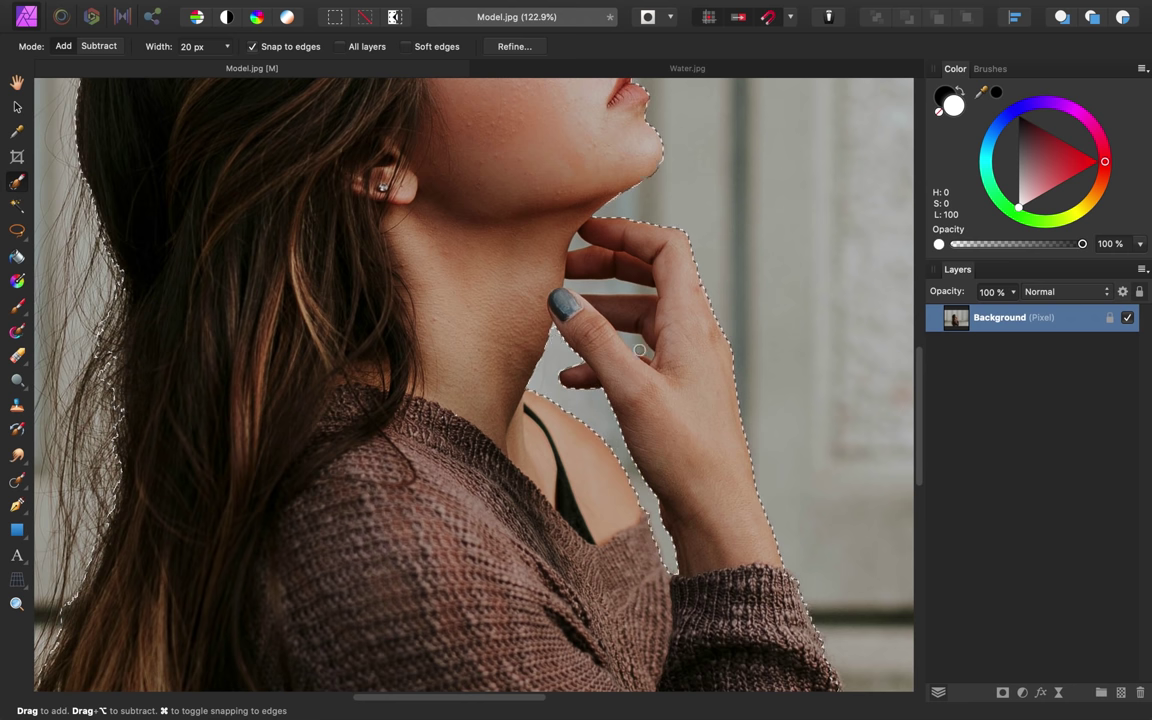
mouse_move(609, 285)
left_mouse_down()
mouse_move(649, 291)
mouse_move(578, 240)
left_mouse_up()
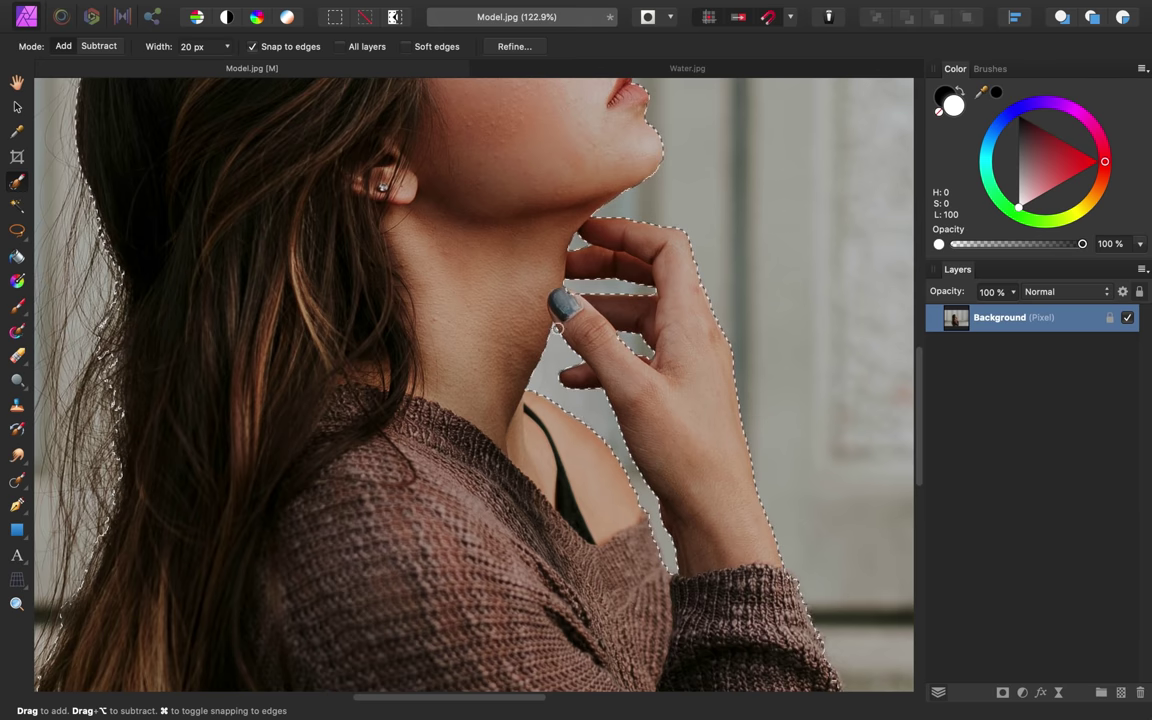
scroll(553, 327, "up", 3)
key("bracketleft")
key("bracketleft")
key("bracketleft")
key("bracketleft")
key("bracketleft")
key("bracketleft")
scroll(554, 328, "down", 4)
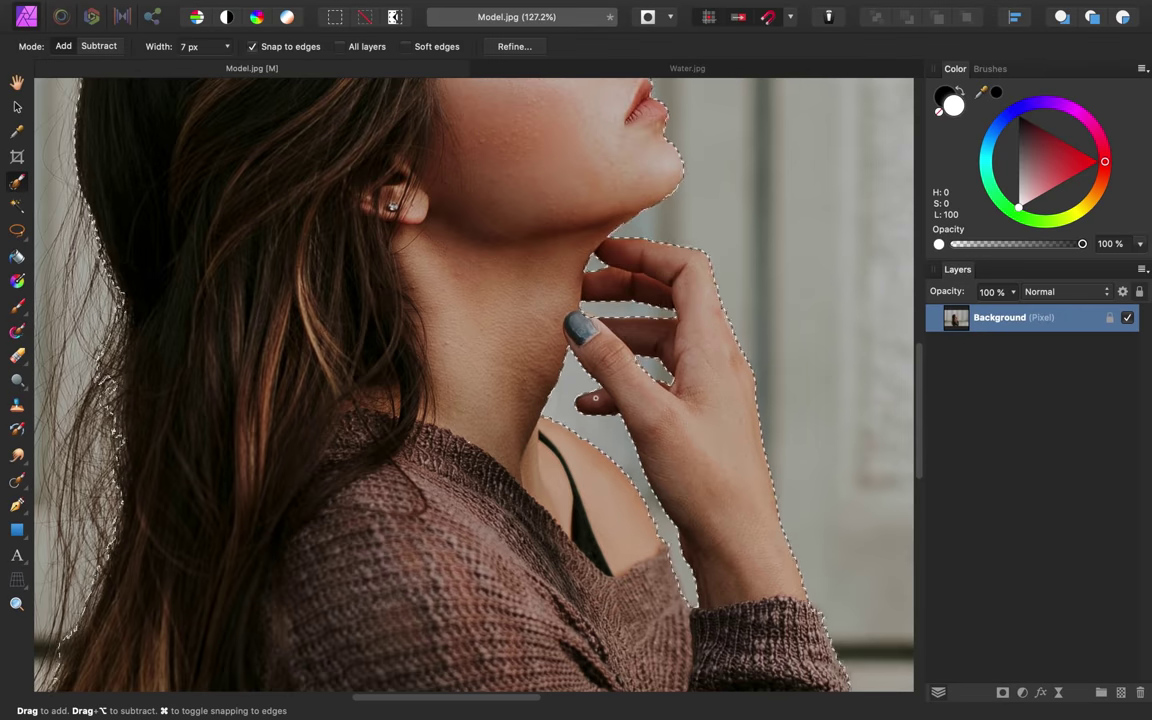
scroll(595, 395, "down", 3)
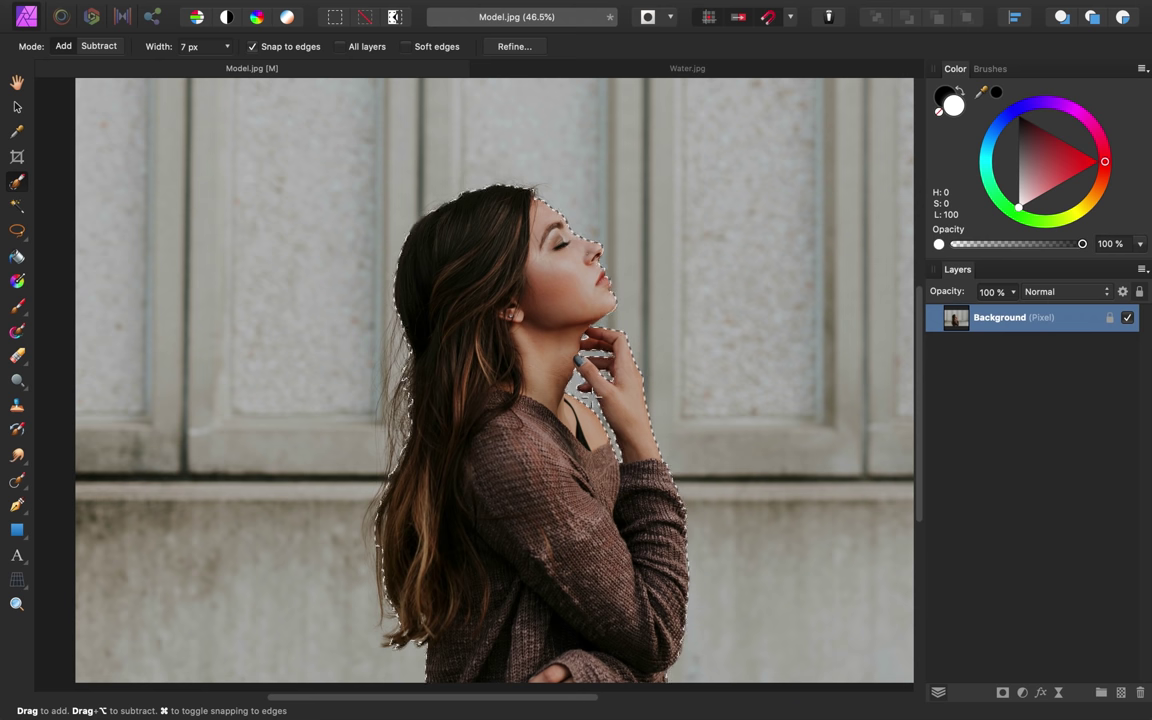
Step: In Refine Selection, brush the matte edge along the top, left and loose strands of hair
left_click(533, 47)
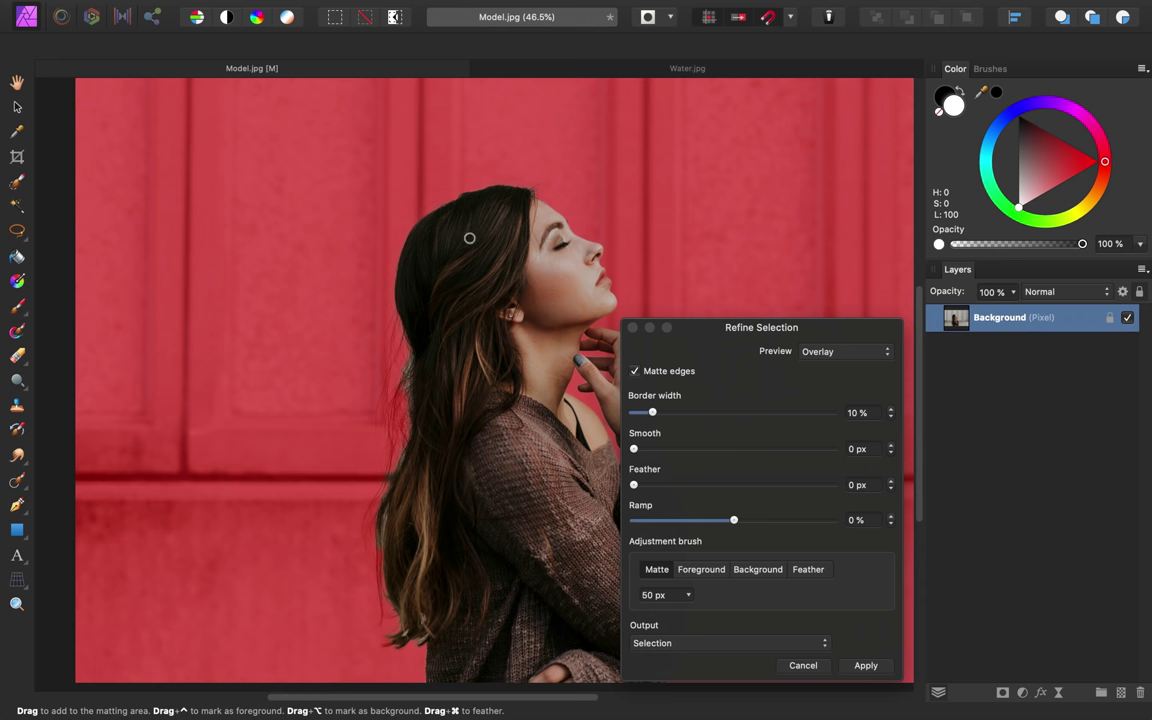
key("bracketright")
key("bracketright")
key("bracketright")
key("bracketright")
mouse_move(523, 190)
left_mouse_down()
mouse_move(468, 188)
mouse_move(422, 216)
mouse_move(385, 378)
left_mouse_up()
mouse_move(396, 319)
left_mouse_down()
mouse_move(378, 393)
mouse_move(404, 350)
mouse_move(401, 383)
mouse_move(406, 336)
mouse_move(412, 404)
mouse_move(391, 468)
mouse_move(385, 379)
mouse_move(401, 441)
mouse_move(383, 513)
mouse_move(400, 662)
left_mouse_up()
scroll(460, 653, "right", 5)
scroll(460, 653, "down", 2)
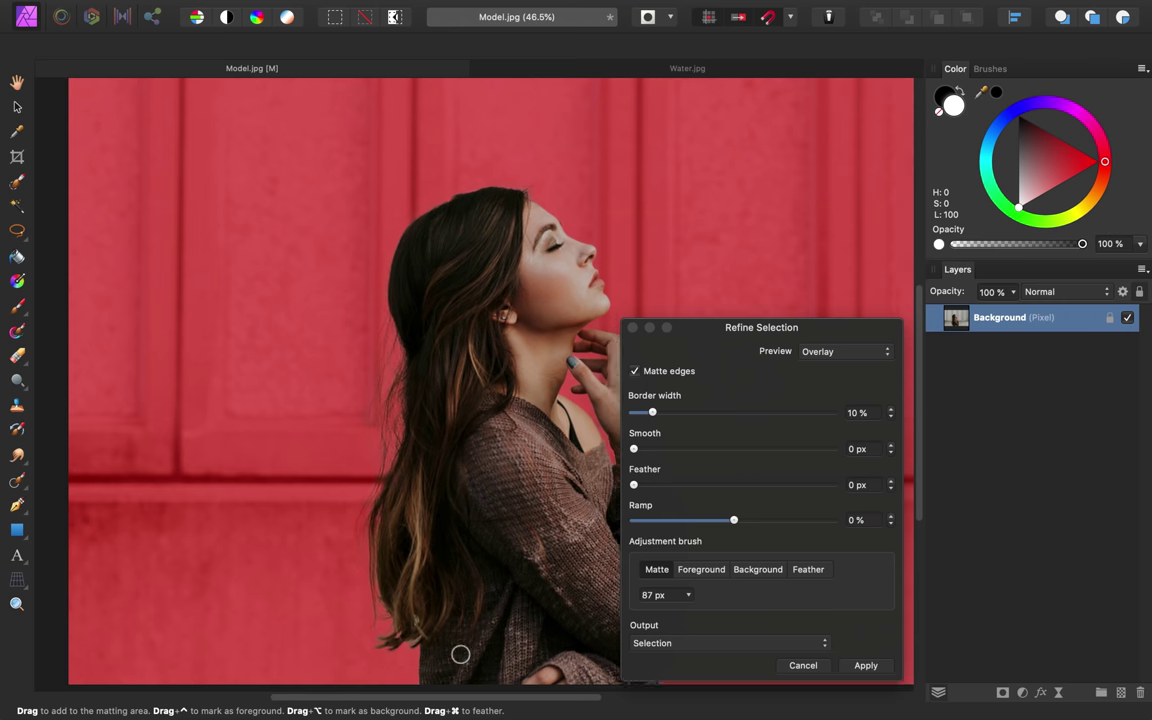
scroll(531, 456, "up", 3)
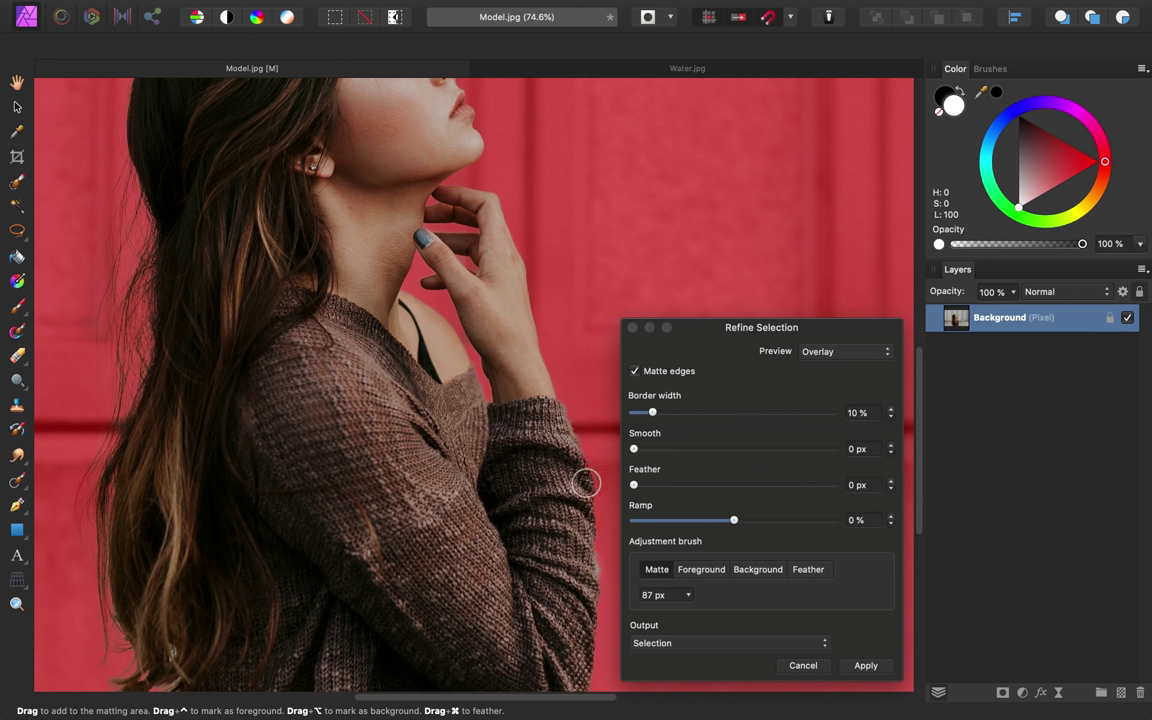
Step: Mark the sleeve as definite foreground with a 46 px brush and apply the refinement
left_click(699, 571)
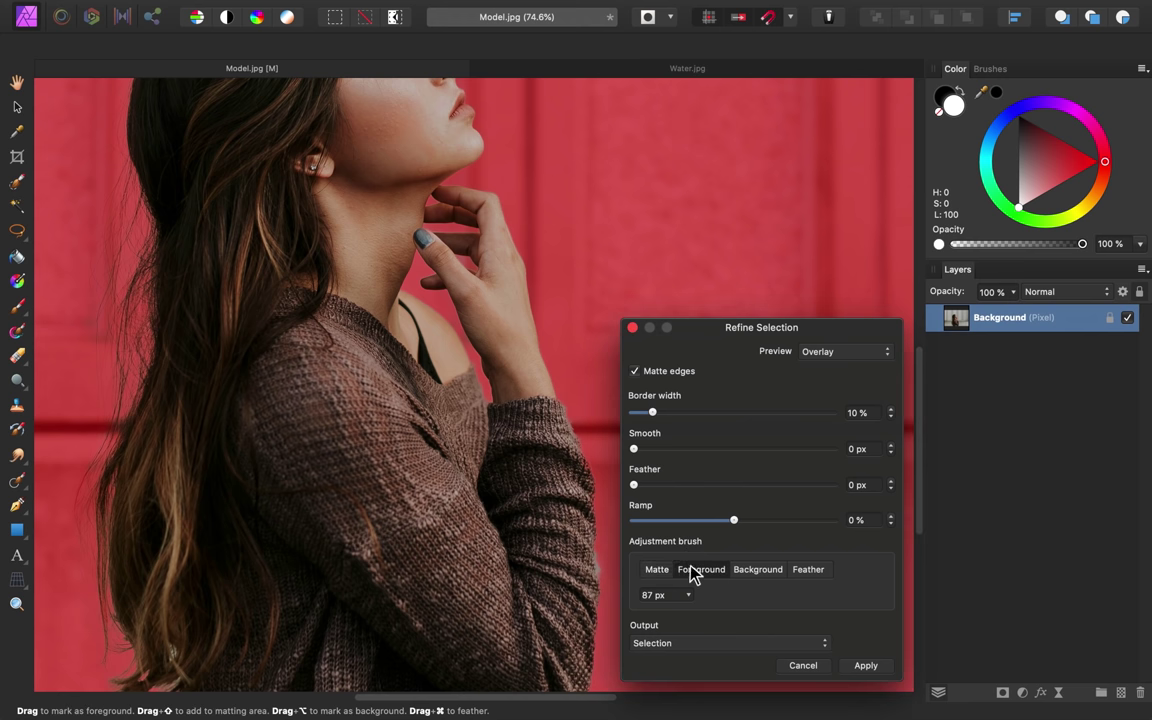
key("bracketleft")
key("bracketleft")
key("bracketleft")
key("bracketleft")
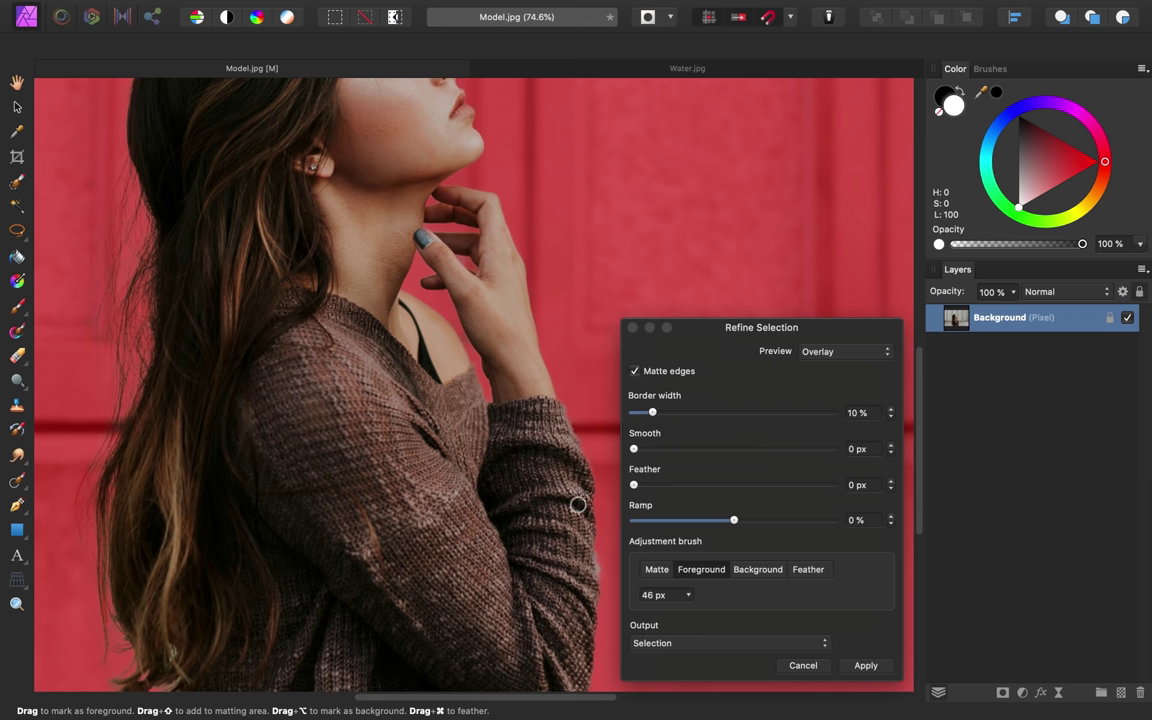
scroll(578, 504, "down", 5)
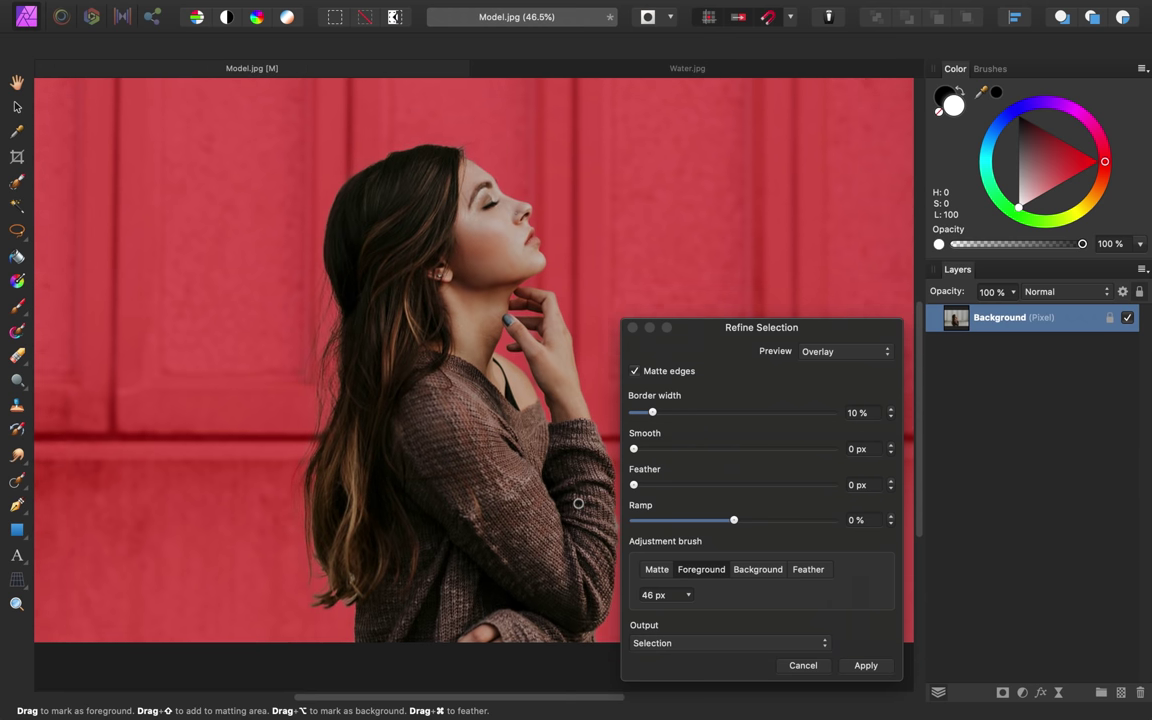
left_click(866, 666)
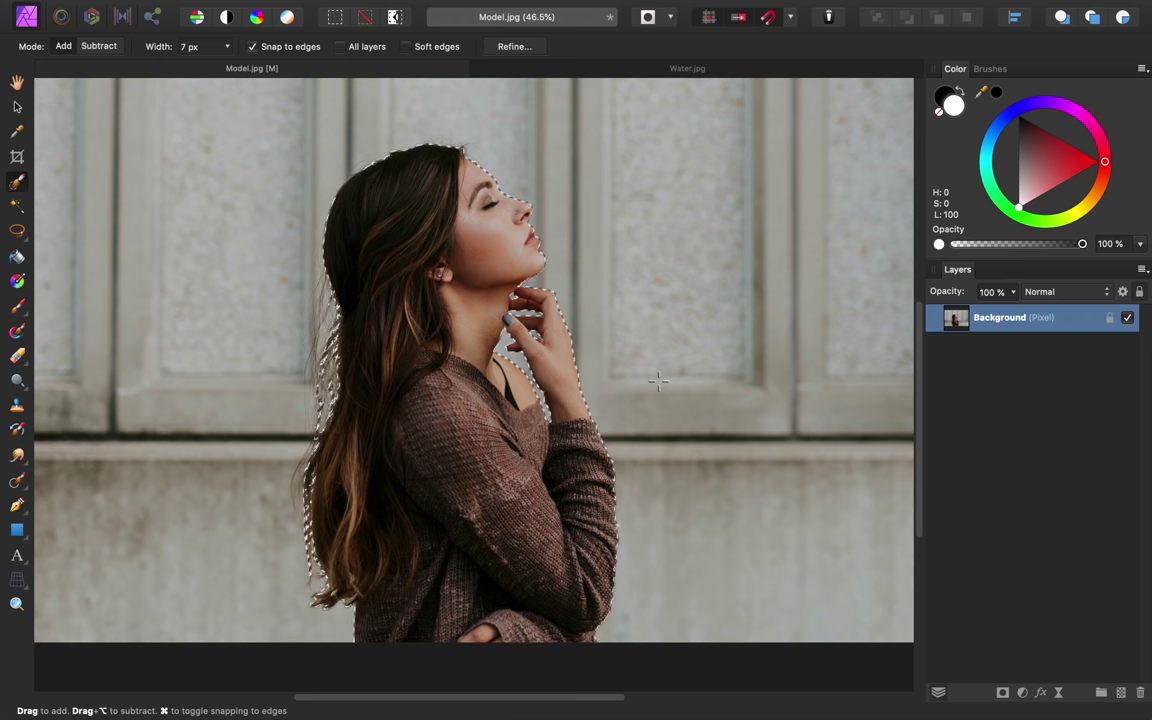
Step: Add a mask from the selection to hide the wall behind the woman
scroll(658, 380, "down", 1)
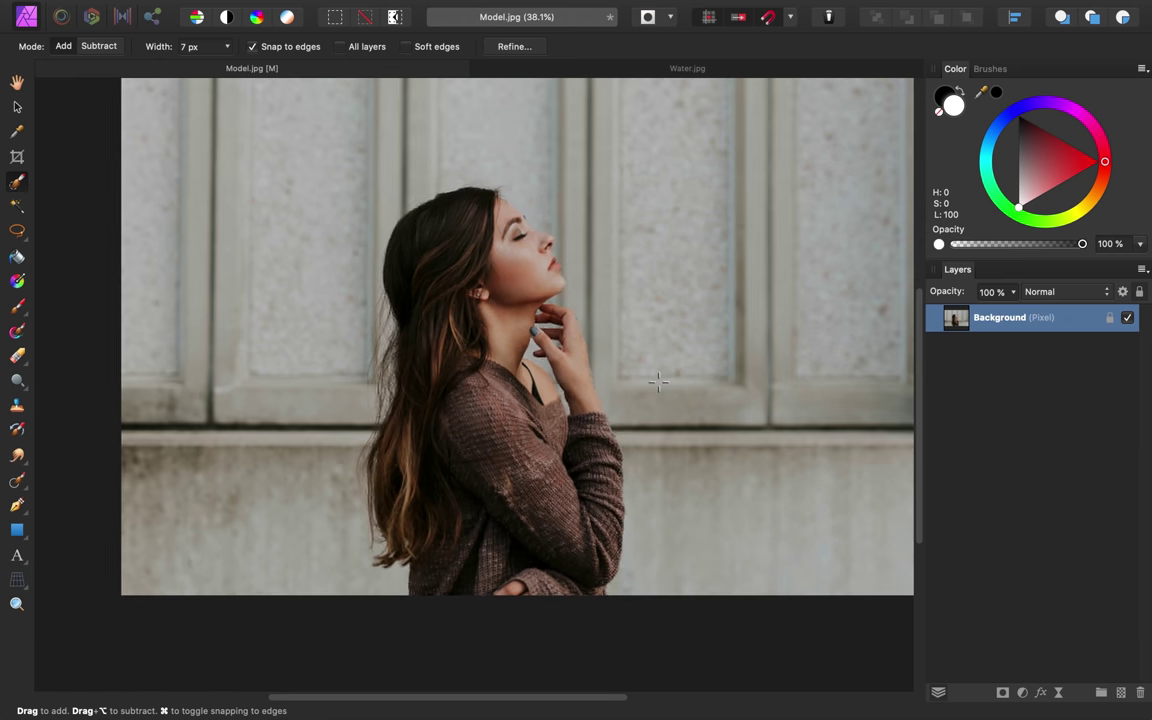
scroll(658, 380, "up", 1)
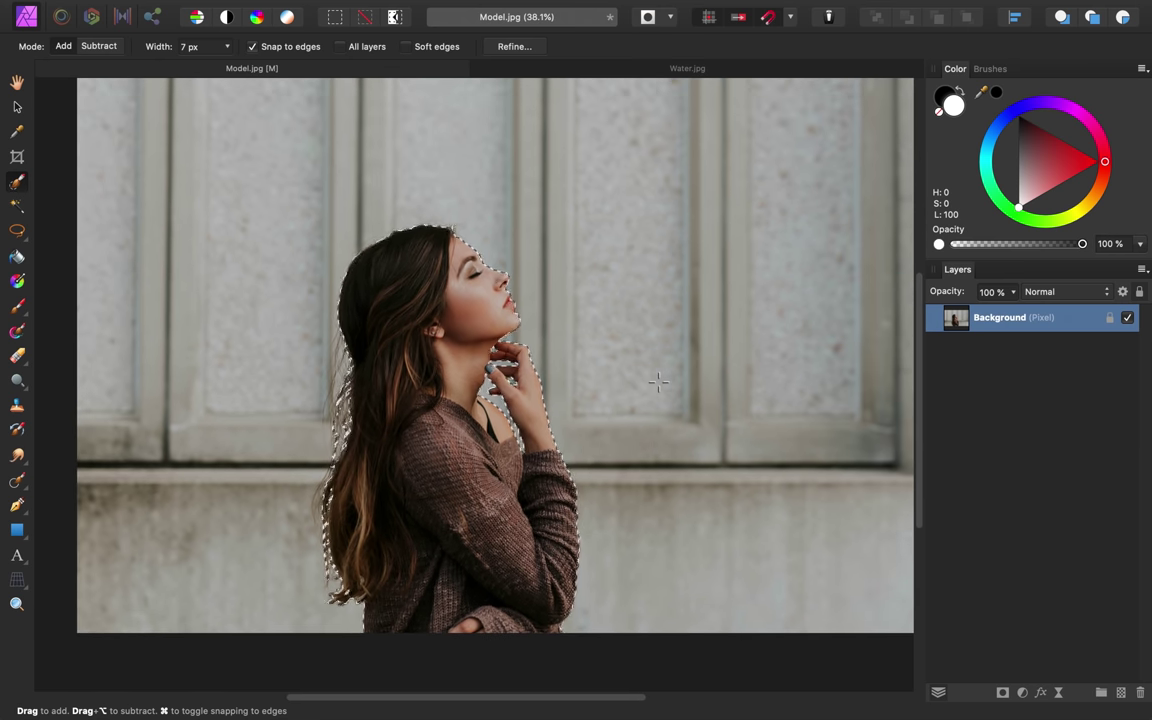
left_click(1003, 693)
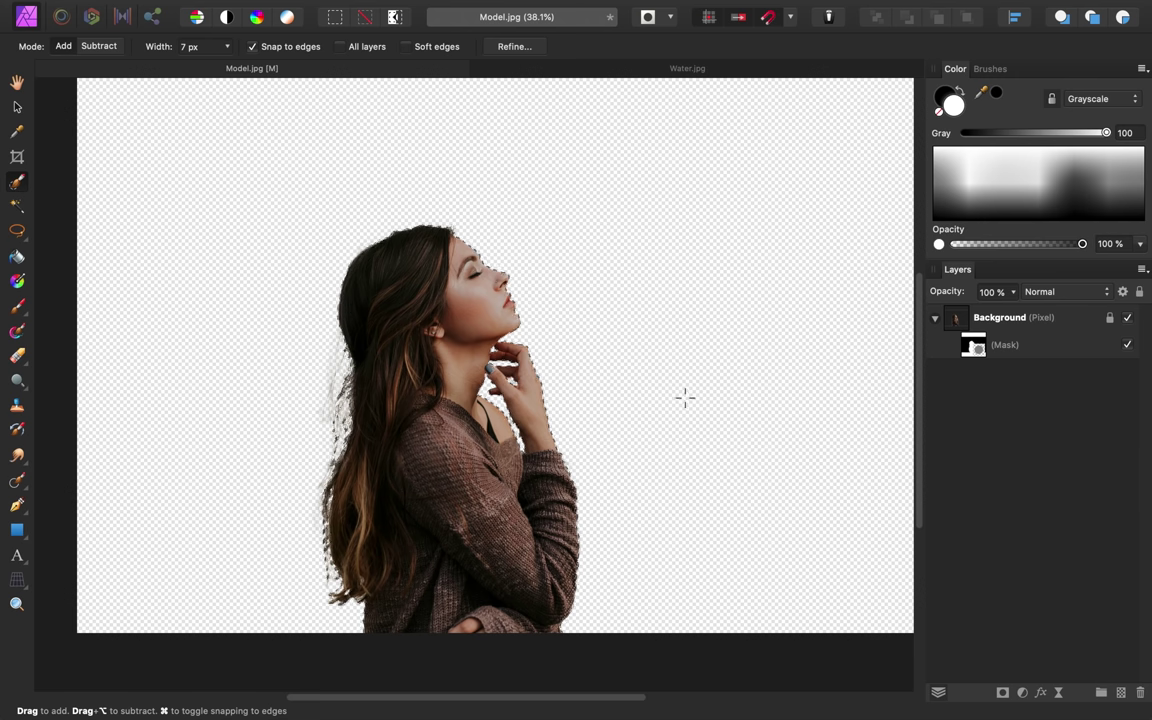
Step: Rasterize the mask into the Background pixel layer
right_click(1032, 318)
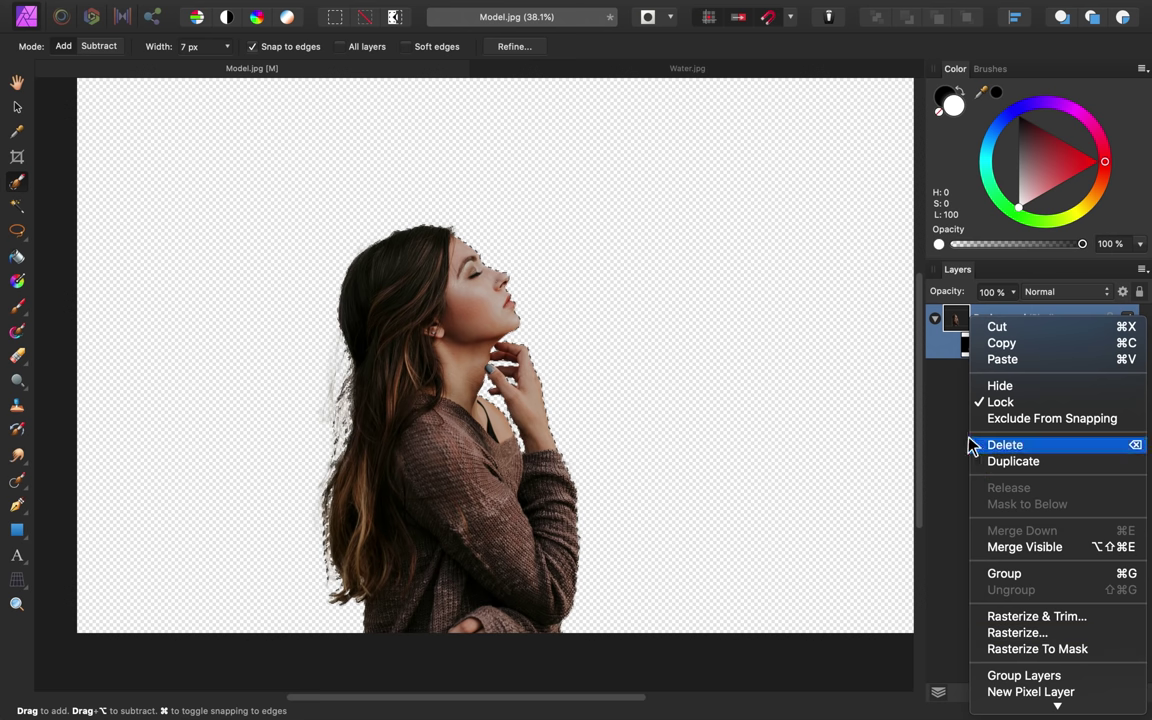
left_click(990, 343)
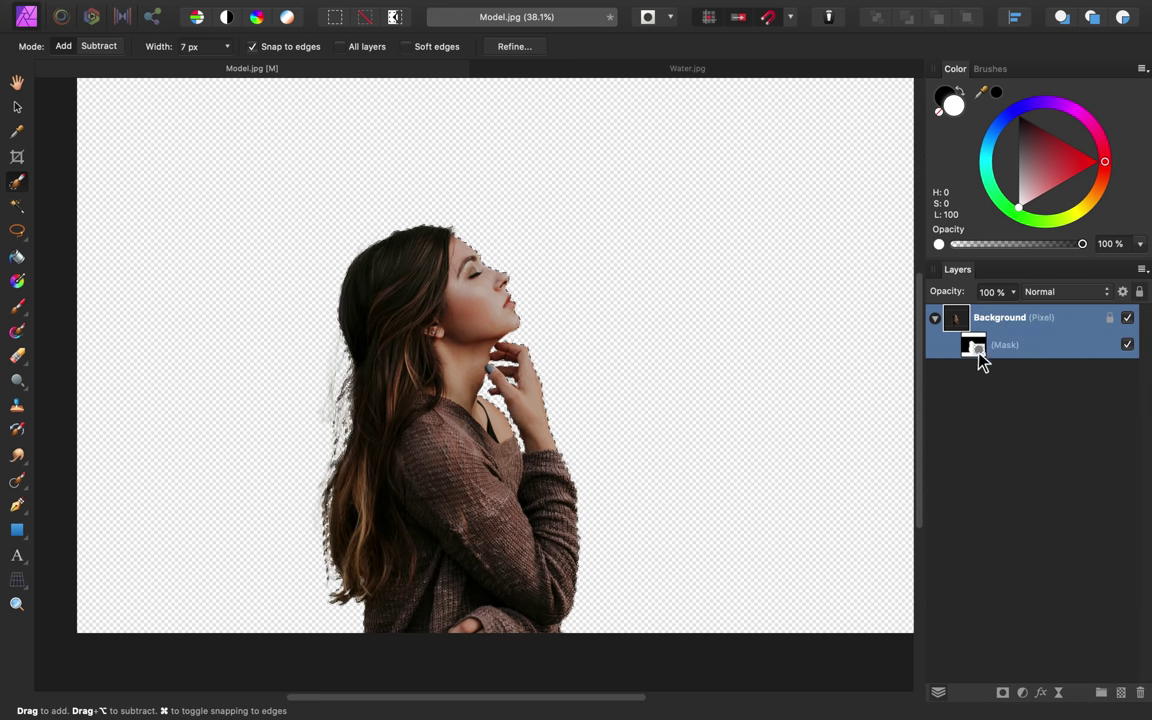
right_click(979, 350)
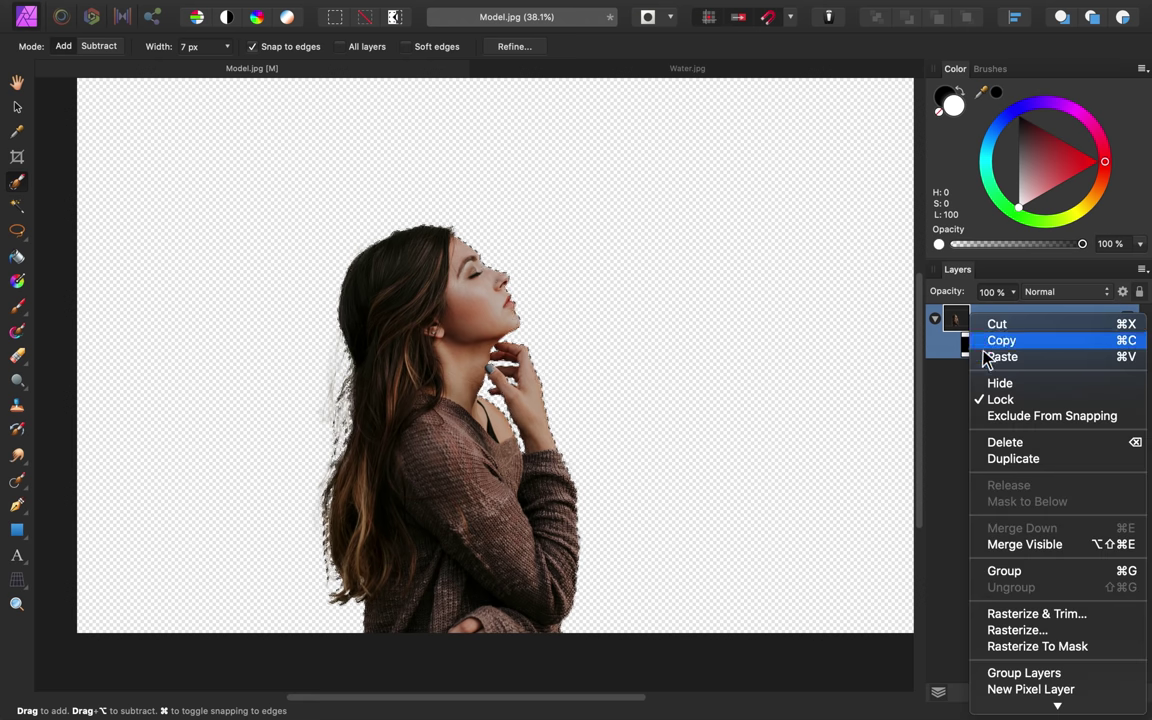
left_click(1018, 631)
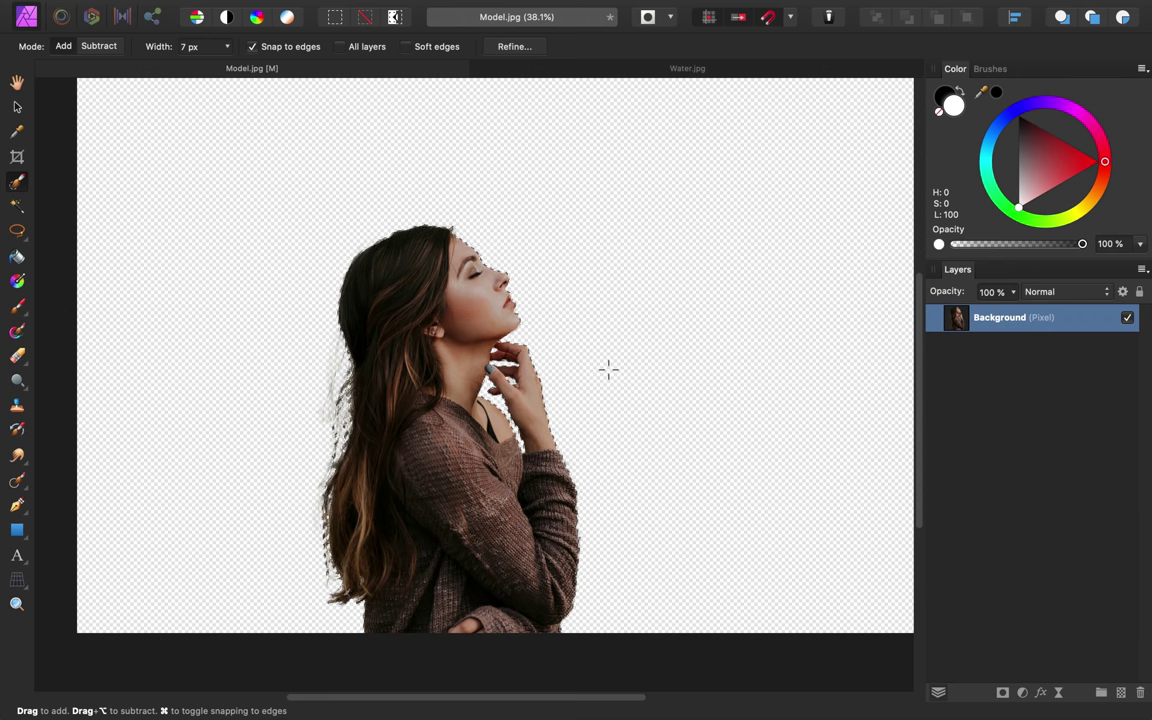
Step: Deselect, then enlarge the cut-out woman and move her near the bottom centre of the canvas
key("super+d")
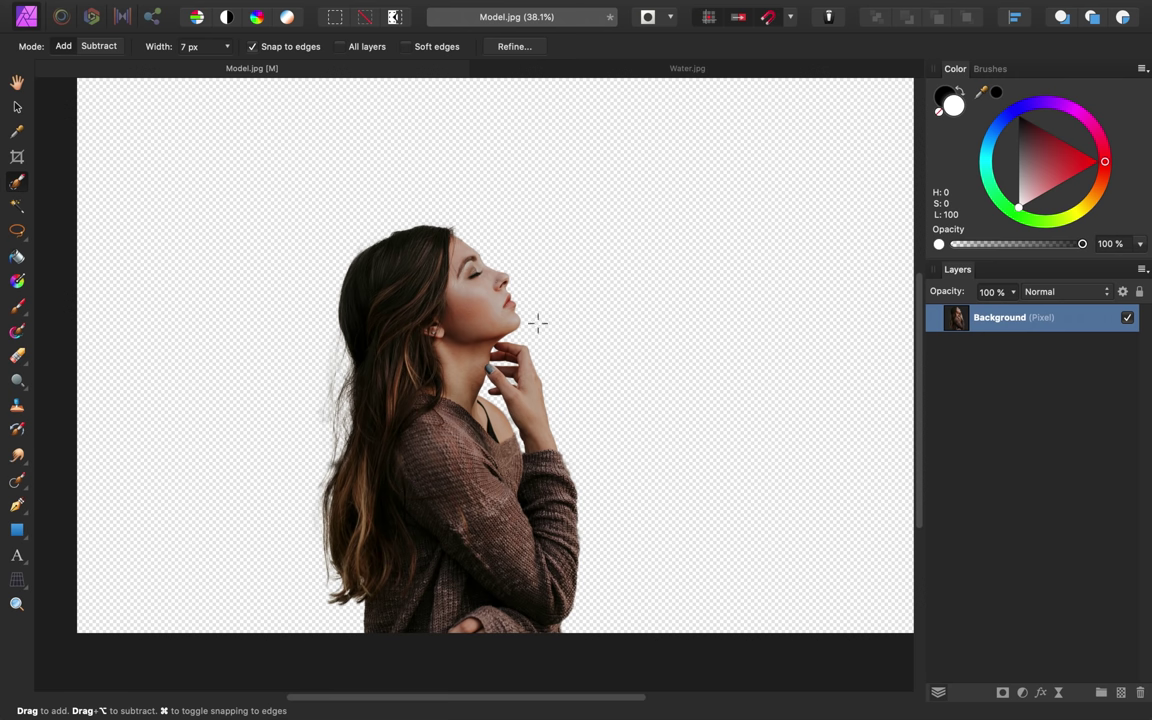
left_click(18, 110)
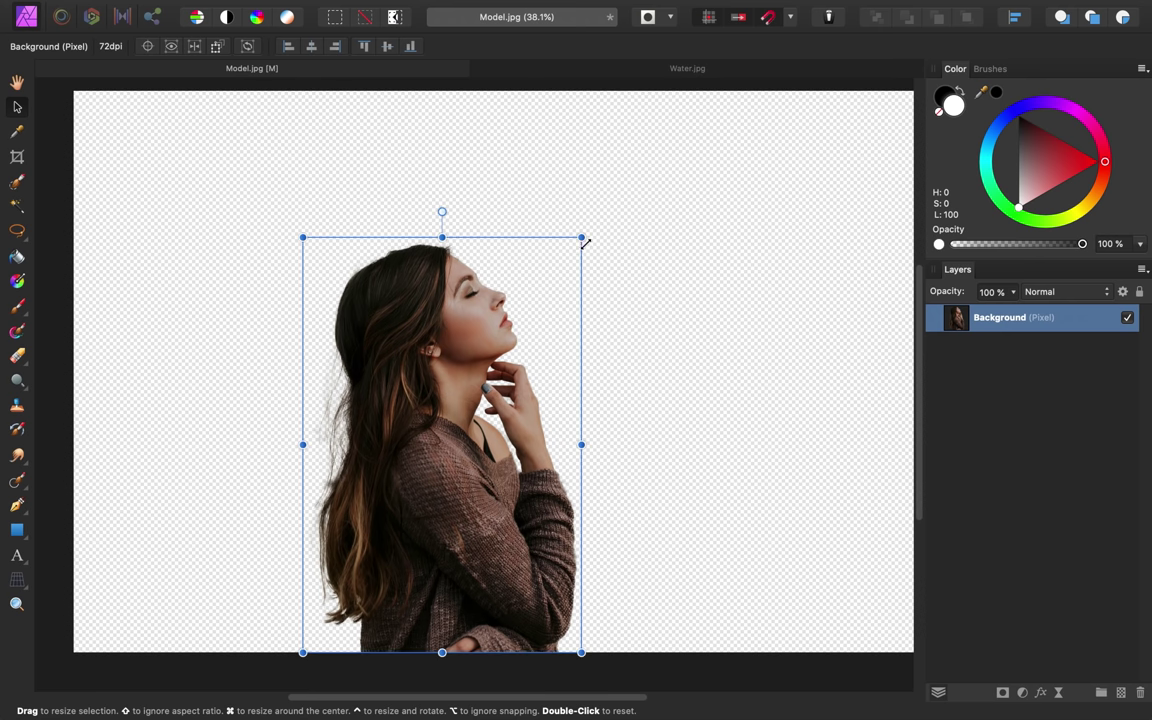
left_click_drag(585, 243, 612, 190)
left_click_drag(549, 288, 594, 311)
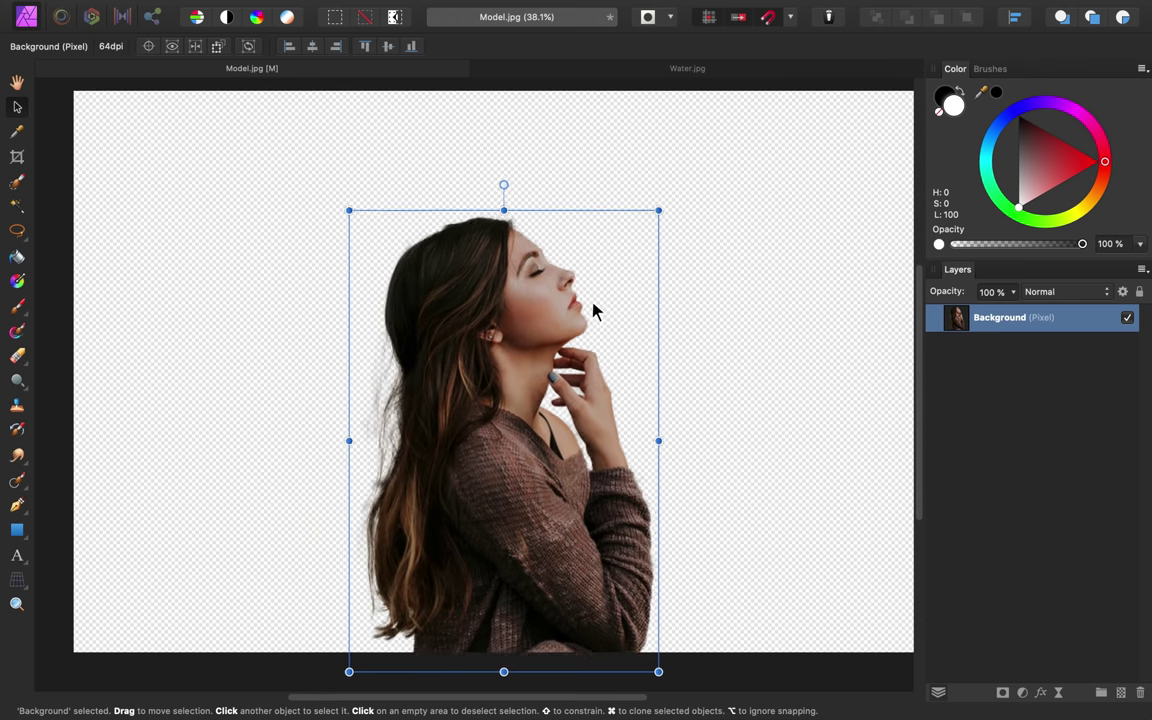
left_click_drag(628, 252, 609, 298)
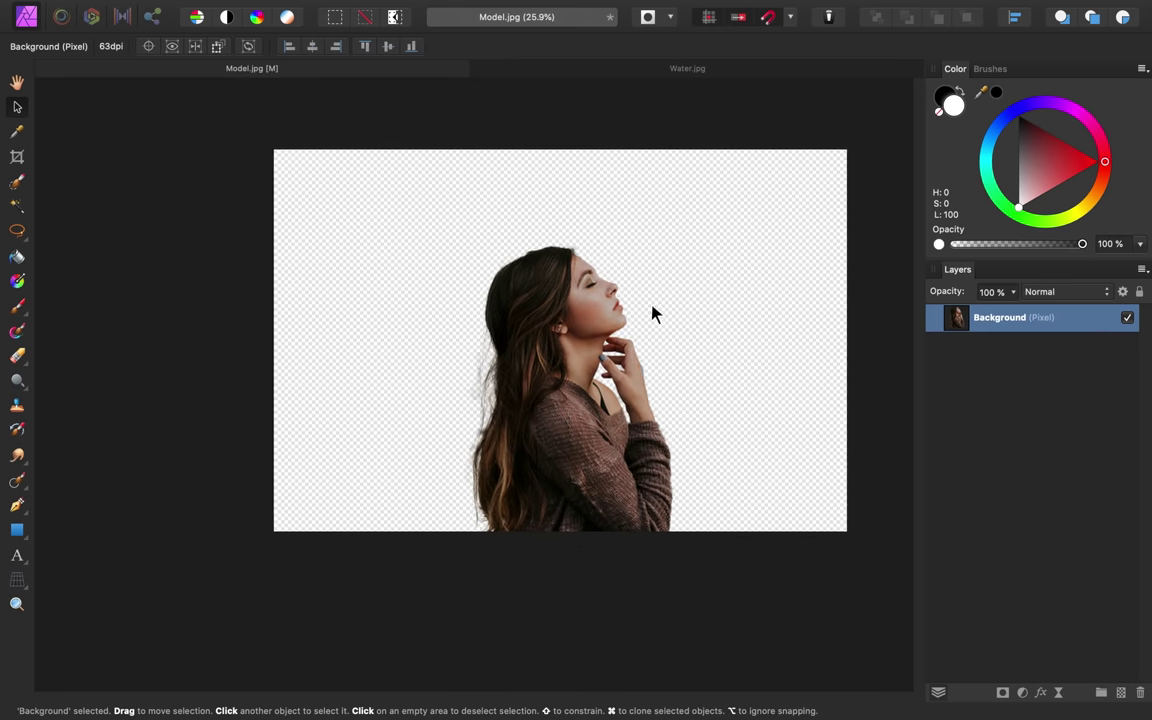
left_click_drag(651, 314, 591, 334)
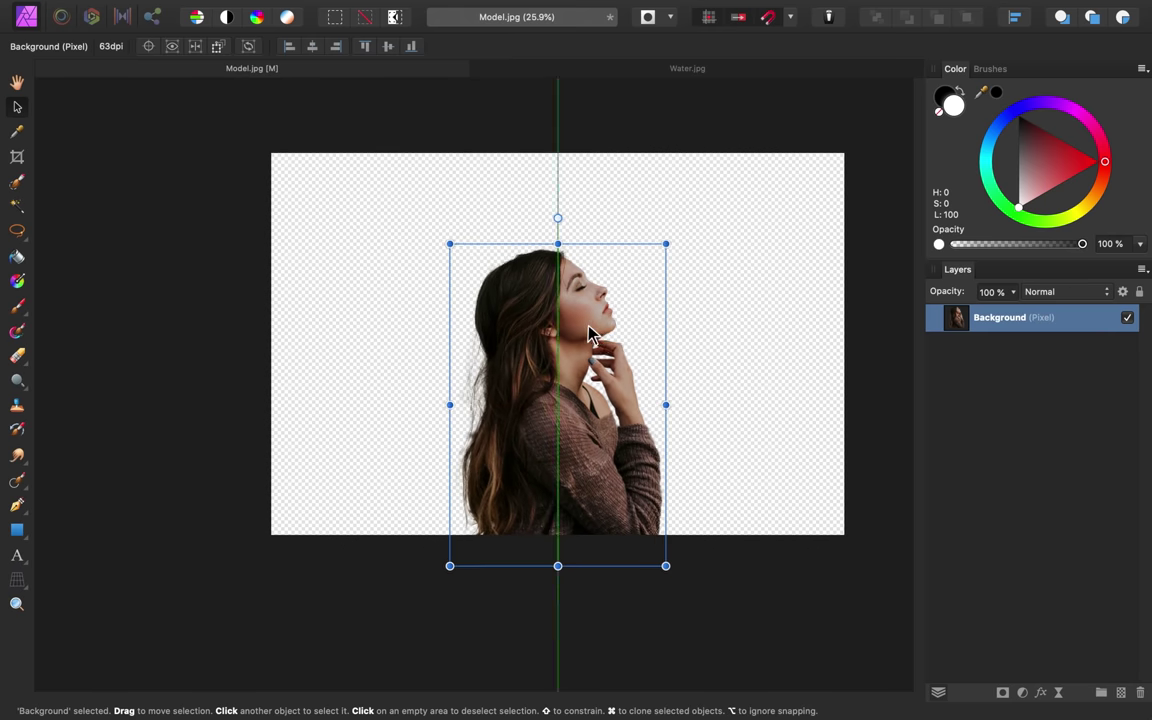
left_click(640, 380)
scroll(638, 350, "right", 2)
scroll(640, 362, "up", 2)
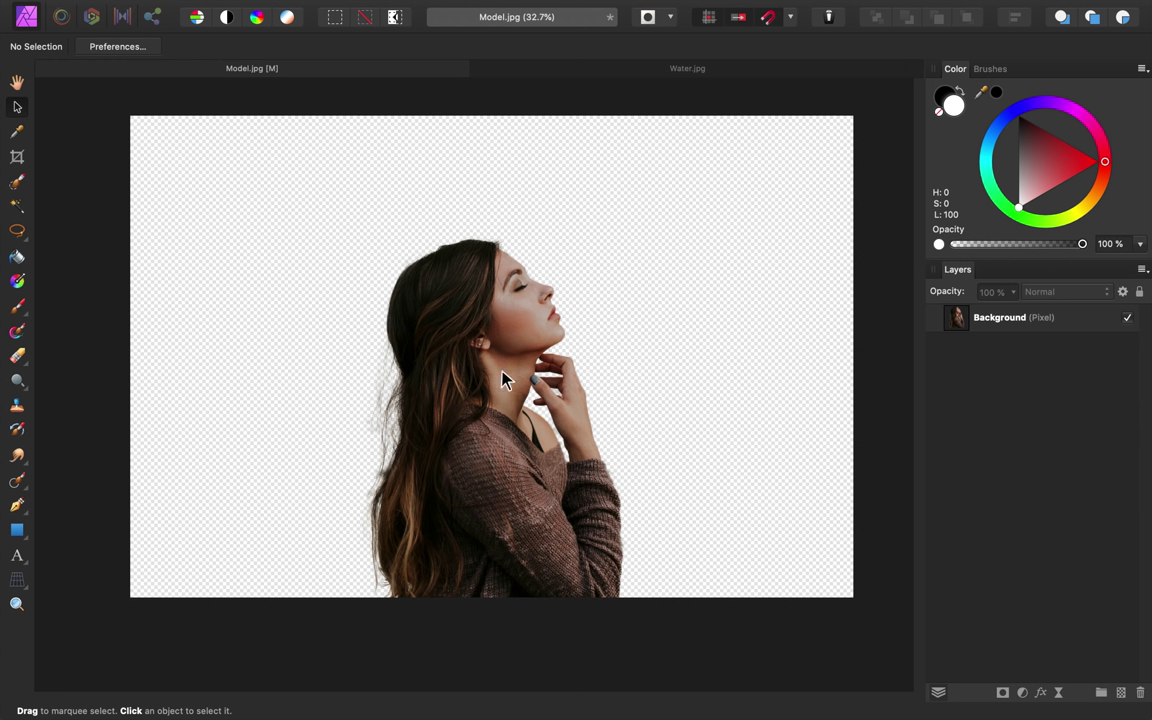
Step: Draw a white rectangle covering the whole canvas and place it beneath the woman's layer
left_click(17, 532)
left_click_drag(130, 116, 853, 597)
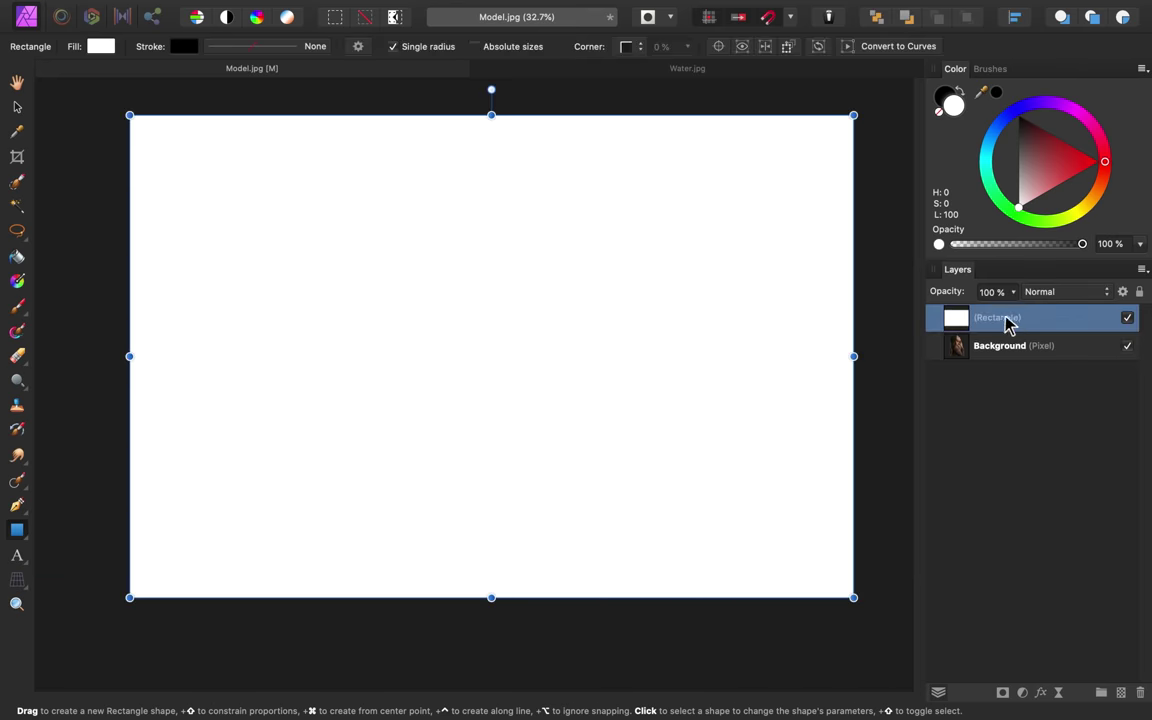
left_click_drag(995, 318, 959, 373)
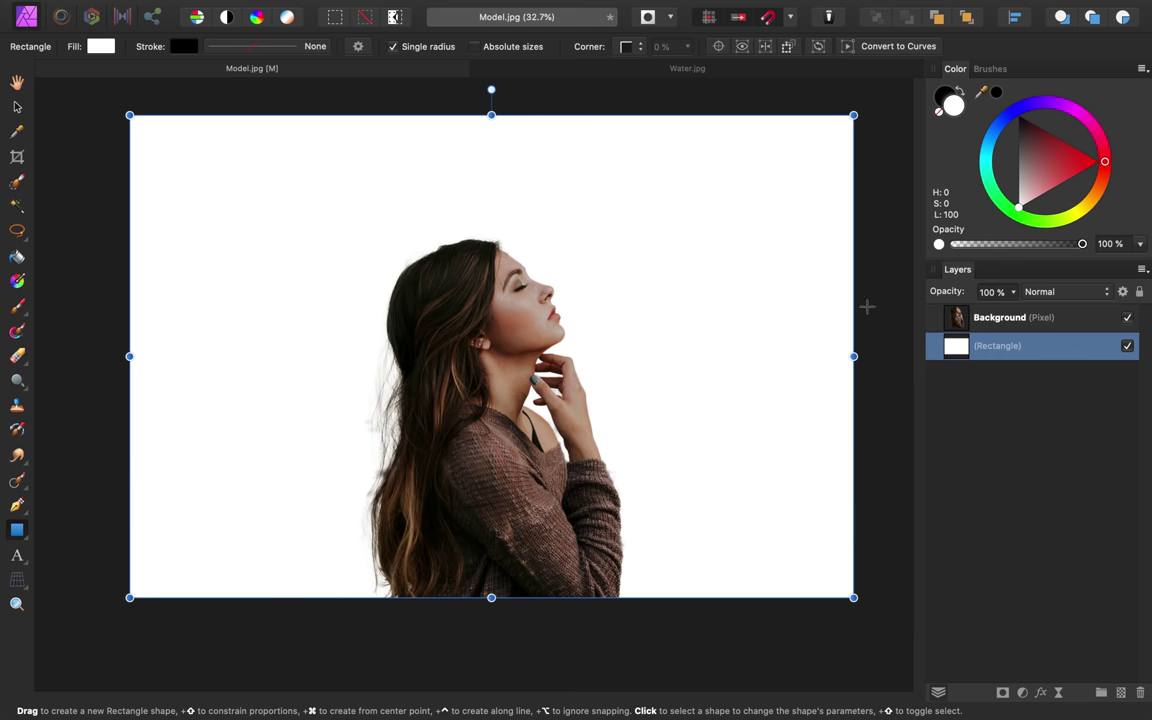
left_click(630, 67)
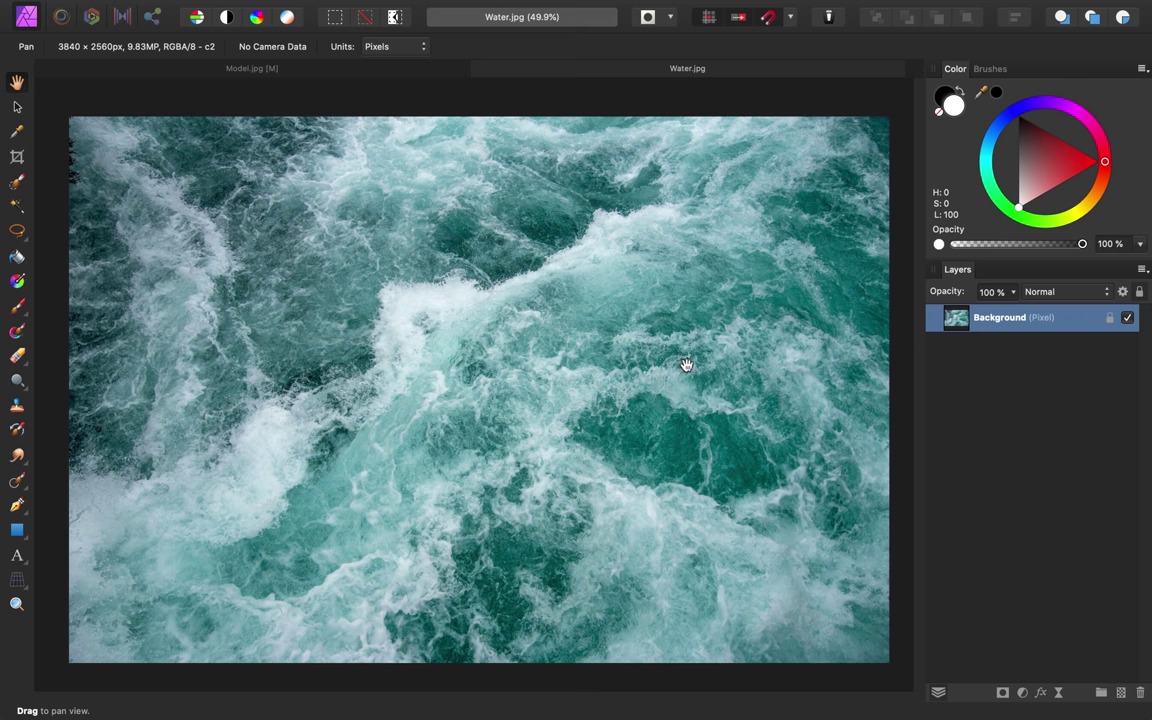
Step: Copy the water photo into Model.jpg, move it above the woman and lower it to 80% opacity
key("super+c")
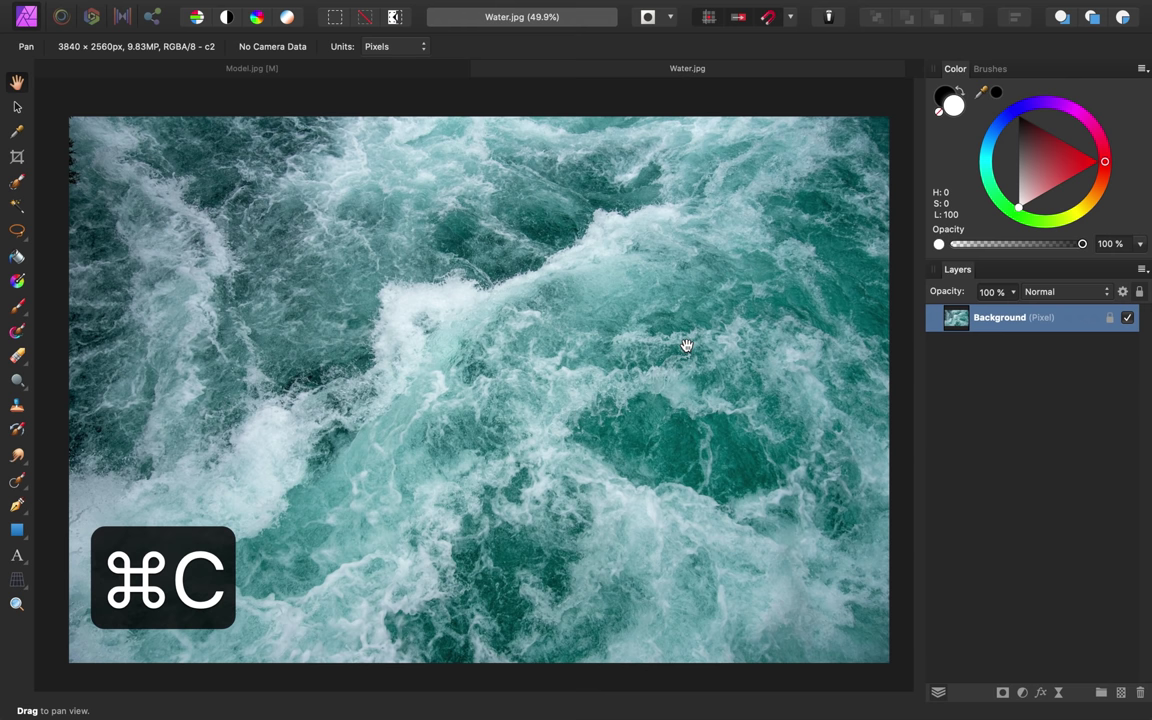
left_click(371, 68)
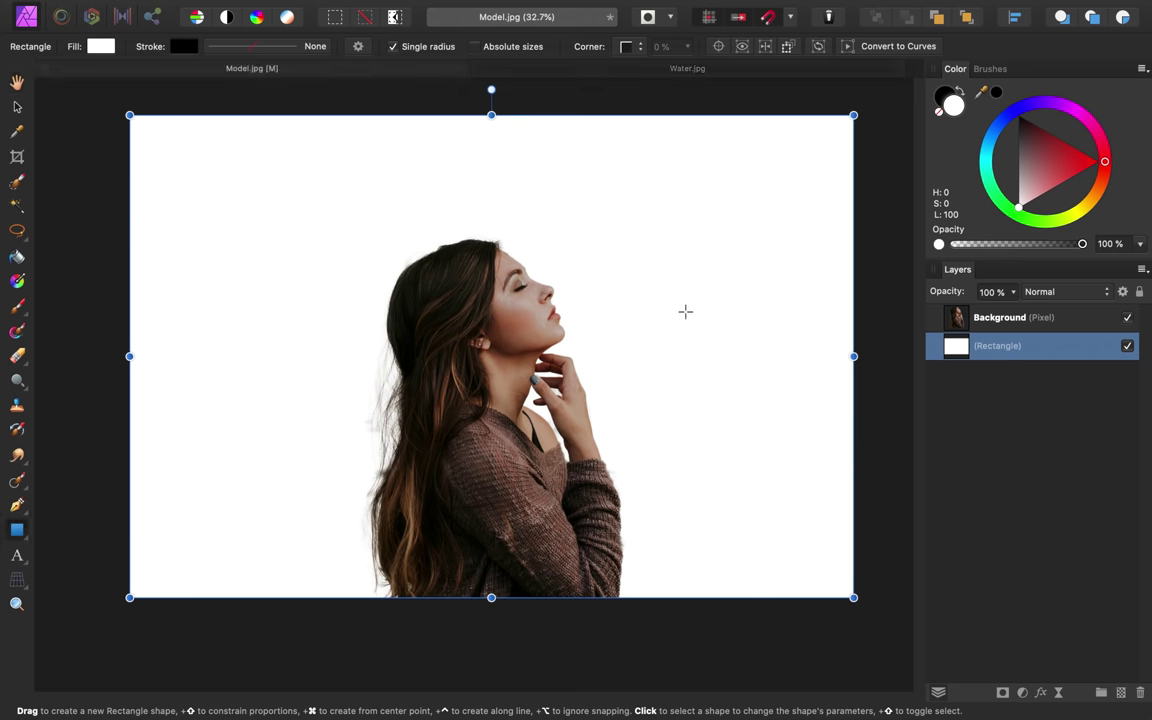
key("super+v")
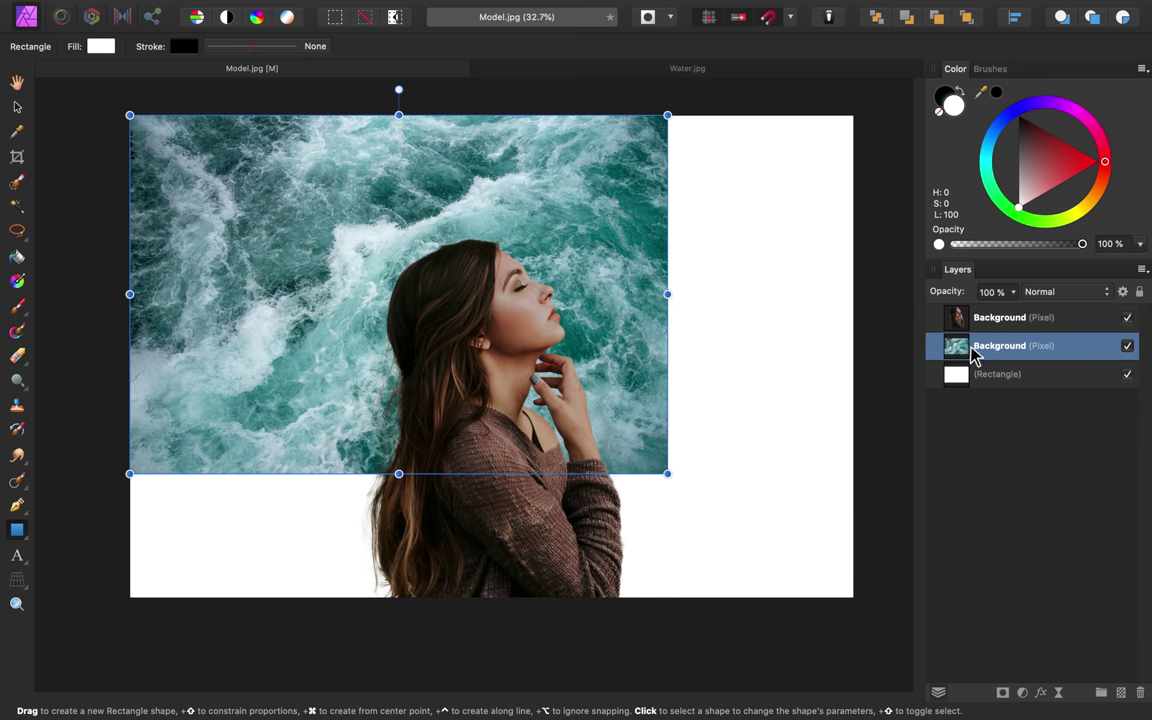
left_click_drag(975, 357, 950, 316)
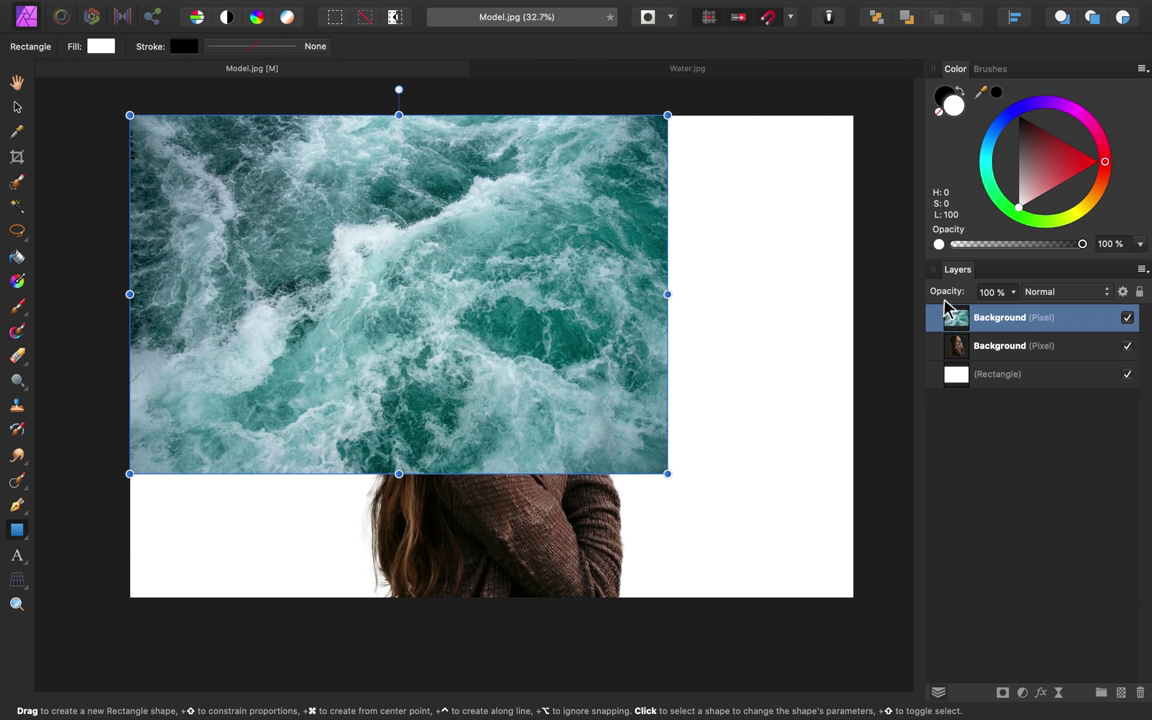
left_click_drag(950, 299, 846, 270)
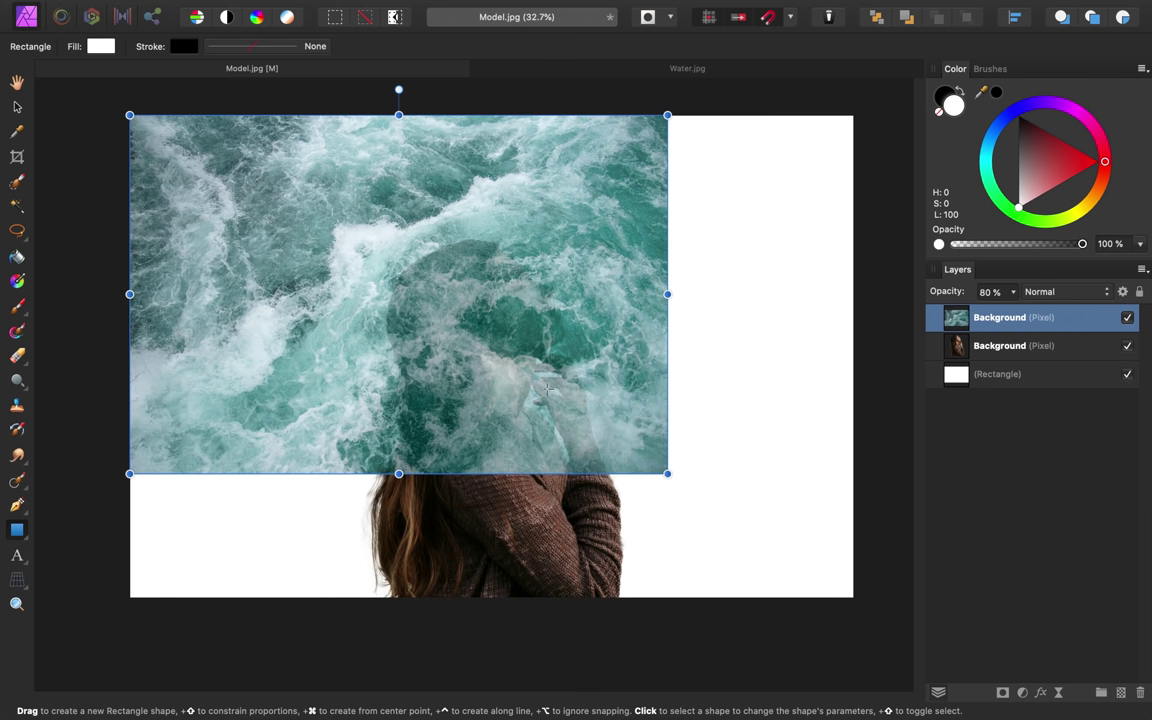
Step: Reposition and enlarge the water layer over the woman, trying 84% opacity before returning to 100%
left_click(17, 107)
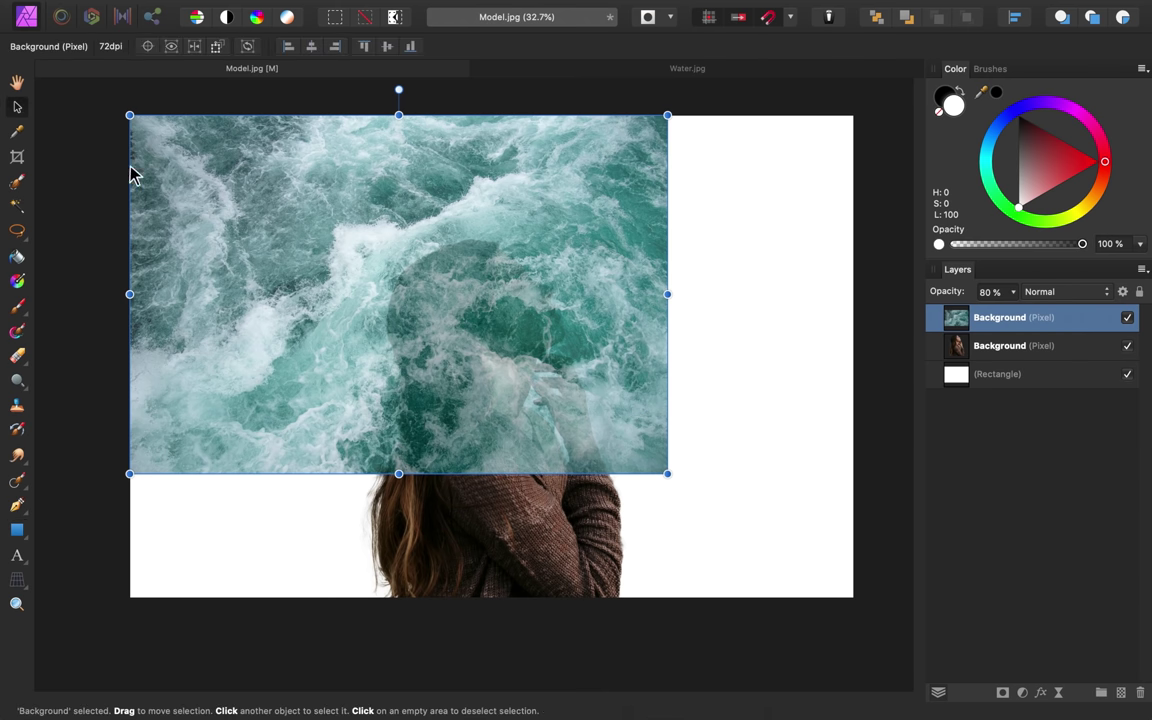
left_click_drag(563, 343, 609, 370)
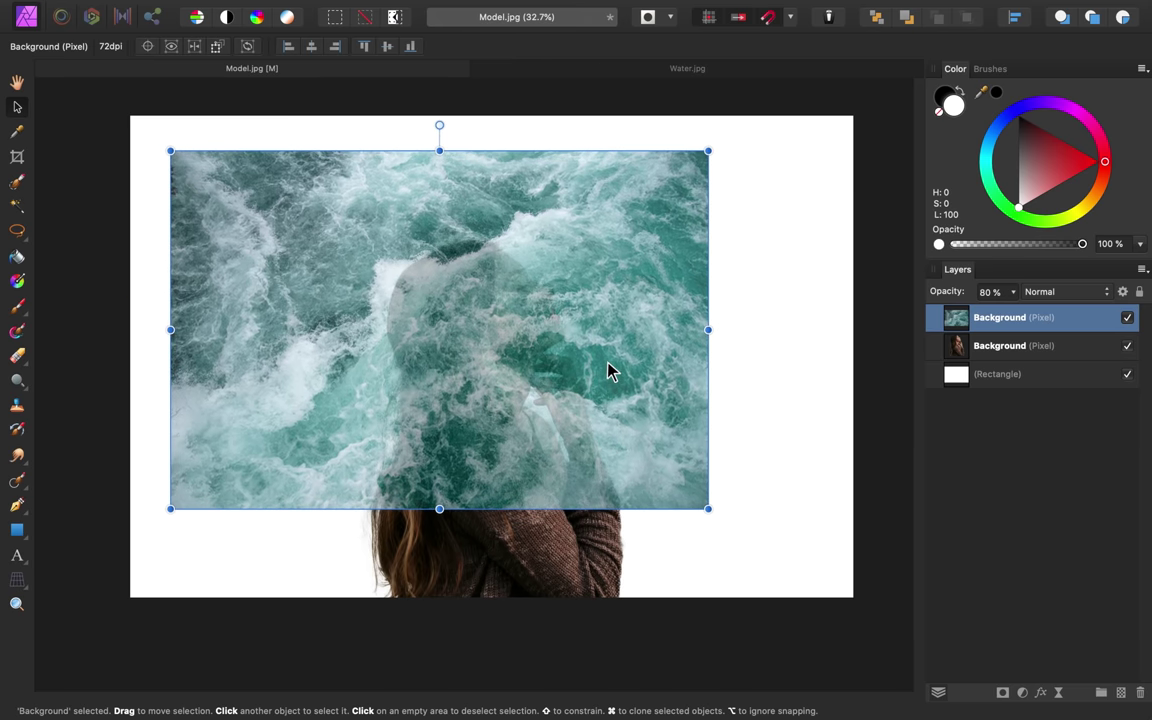
key("0")
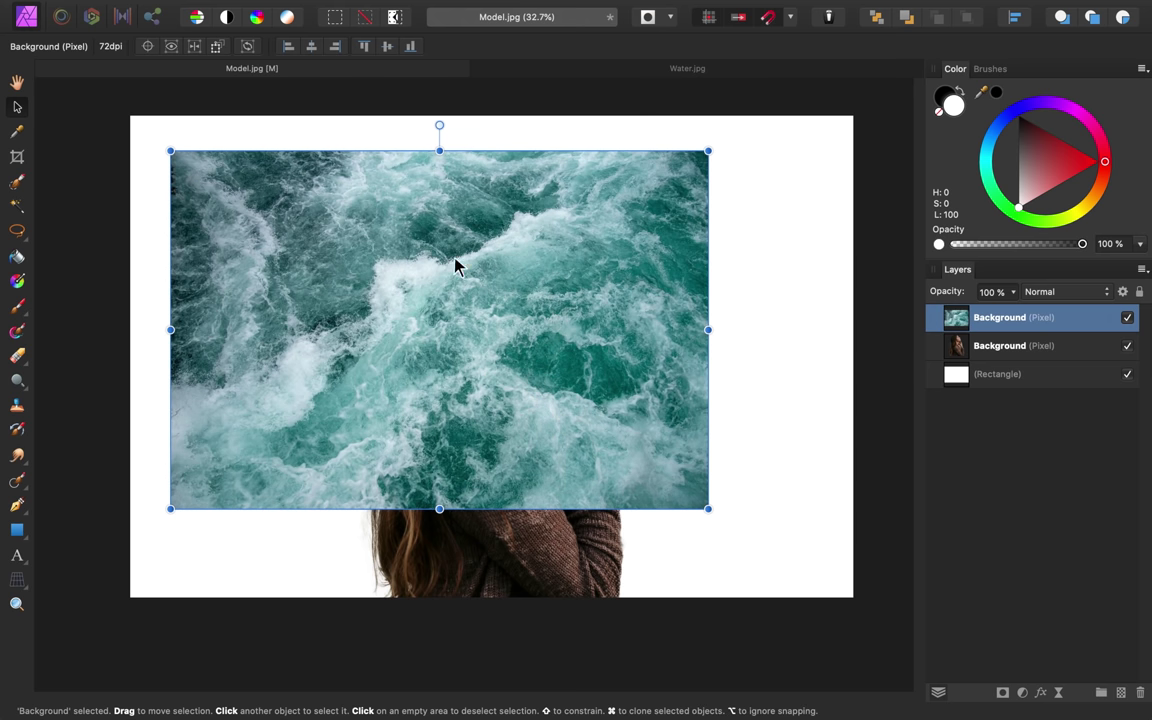
left_click_drag(605, 332, 517, 340)
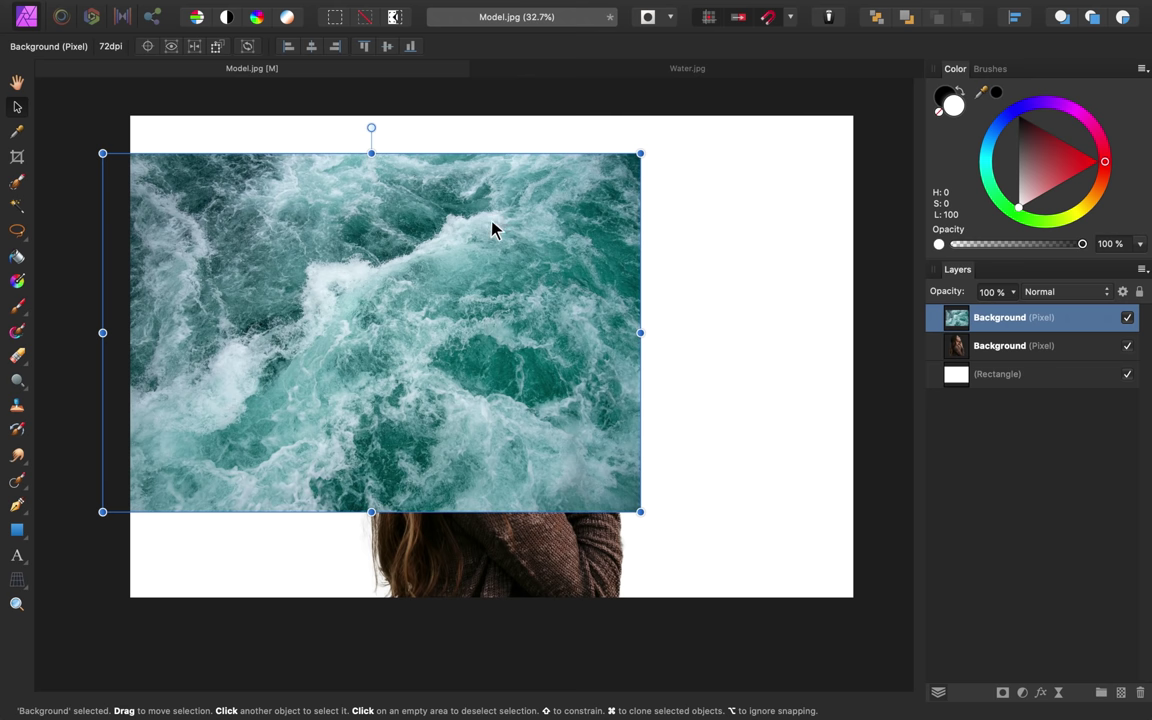
left_click_drag(535, 363, 326, 330)
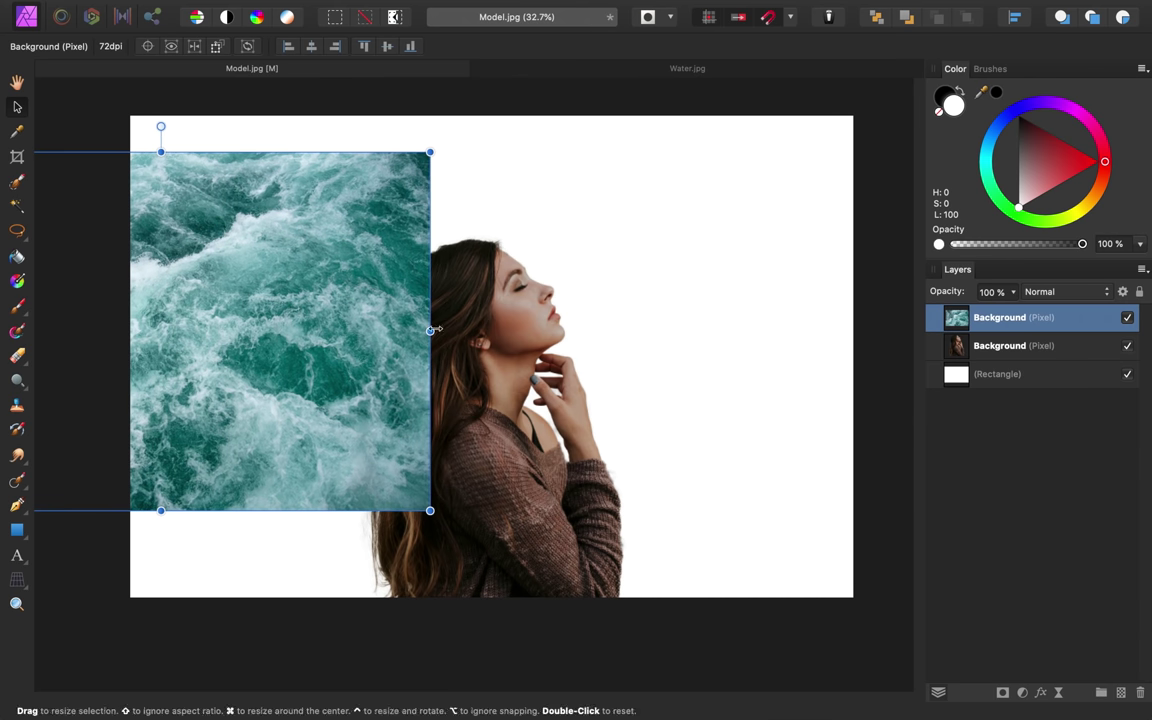
left_click_drag(303, 375, 510, 383)
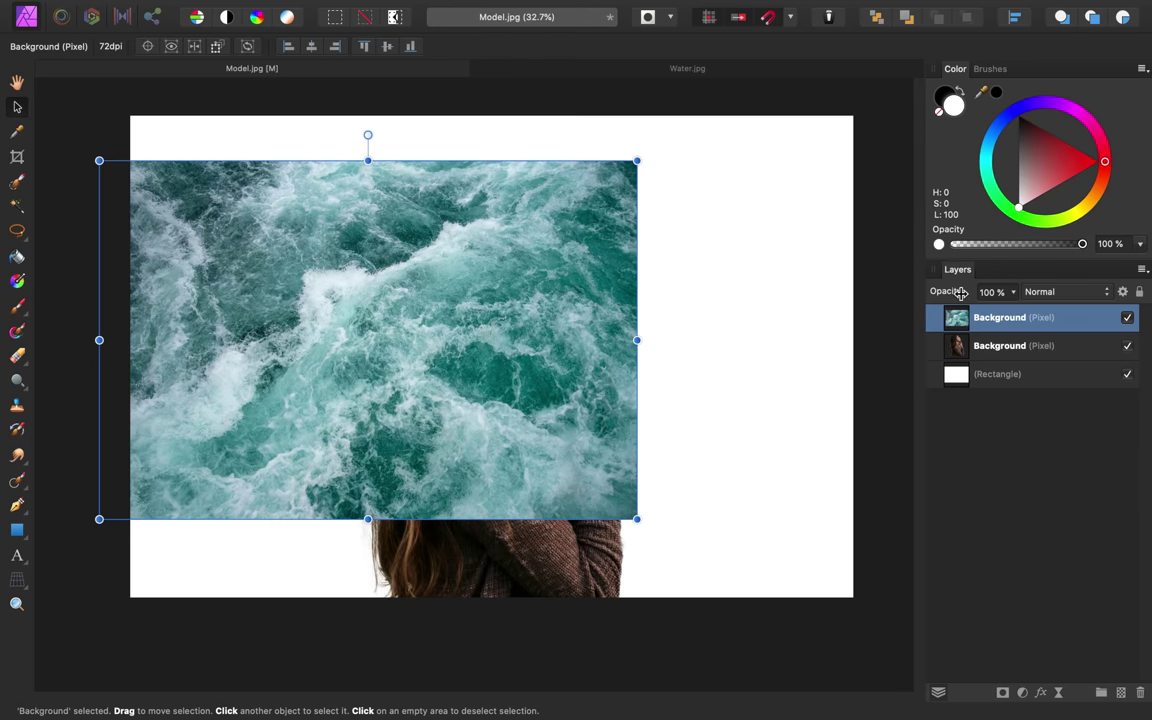
left_click_drag(951, 290, 943, 291)
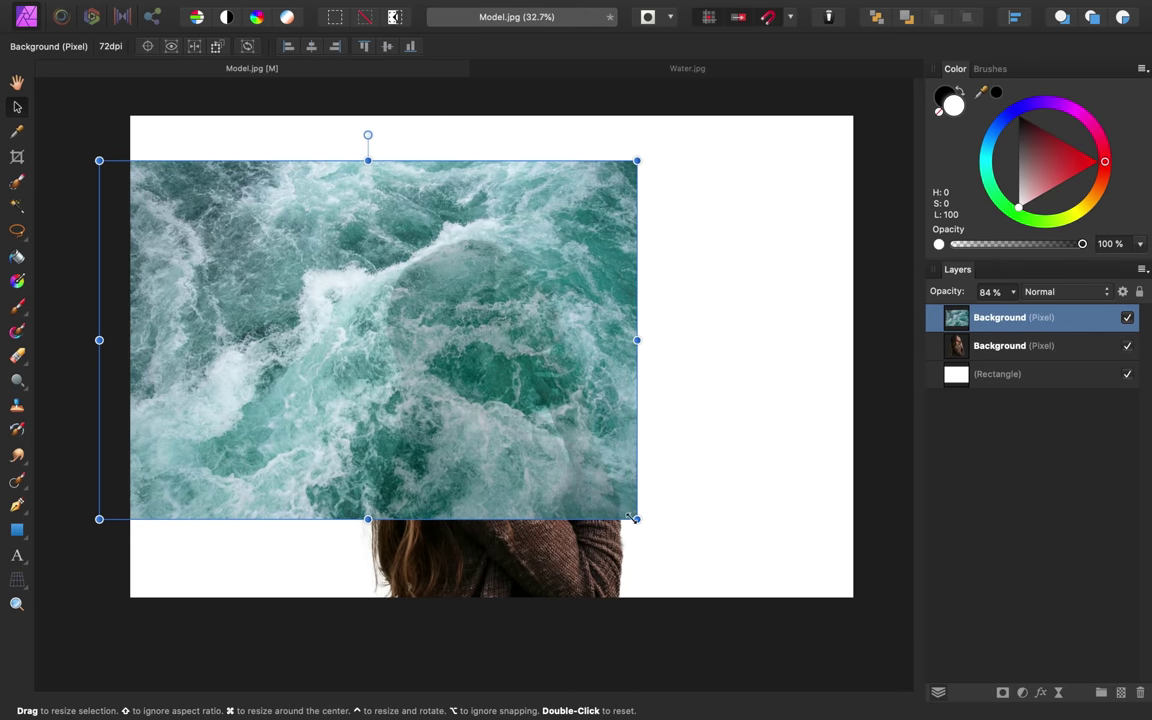
left_click_drag(634, 518, 786, 614)
mouse_move(668, 483)
left_mouse_down()
mouse_move(599, 450)
mouse_move(684, 548)
mouse_move(660, 499)
left_mouse_up()
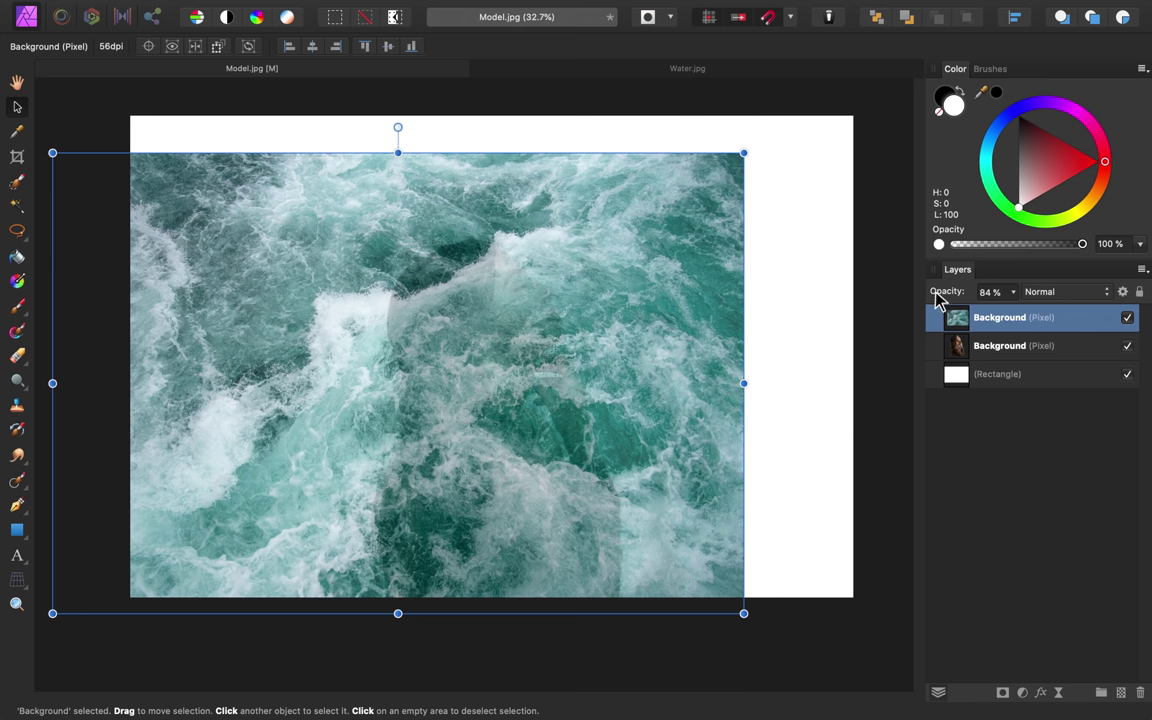
left_click_drag(933, 293, 980, 298)
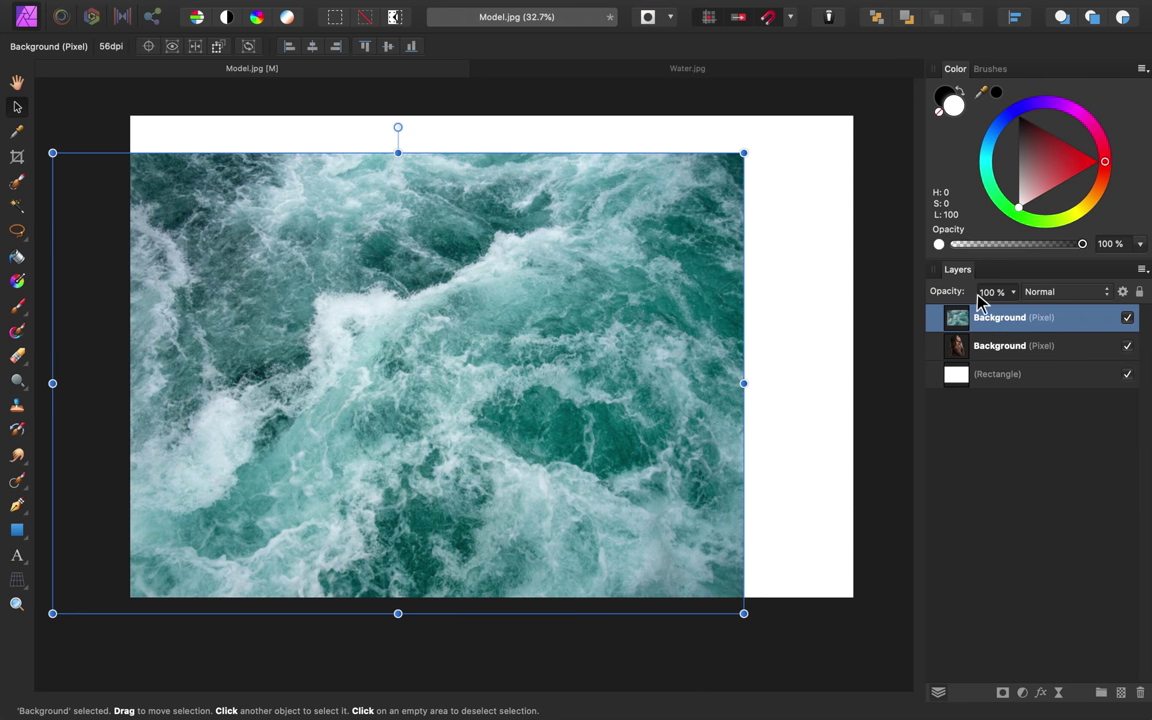
Step: Load the woman's silhouette as a selection and use it to mask the water layer
left_click(958, 347, "super")
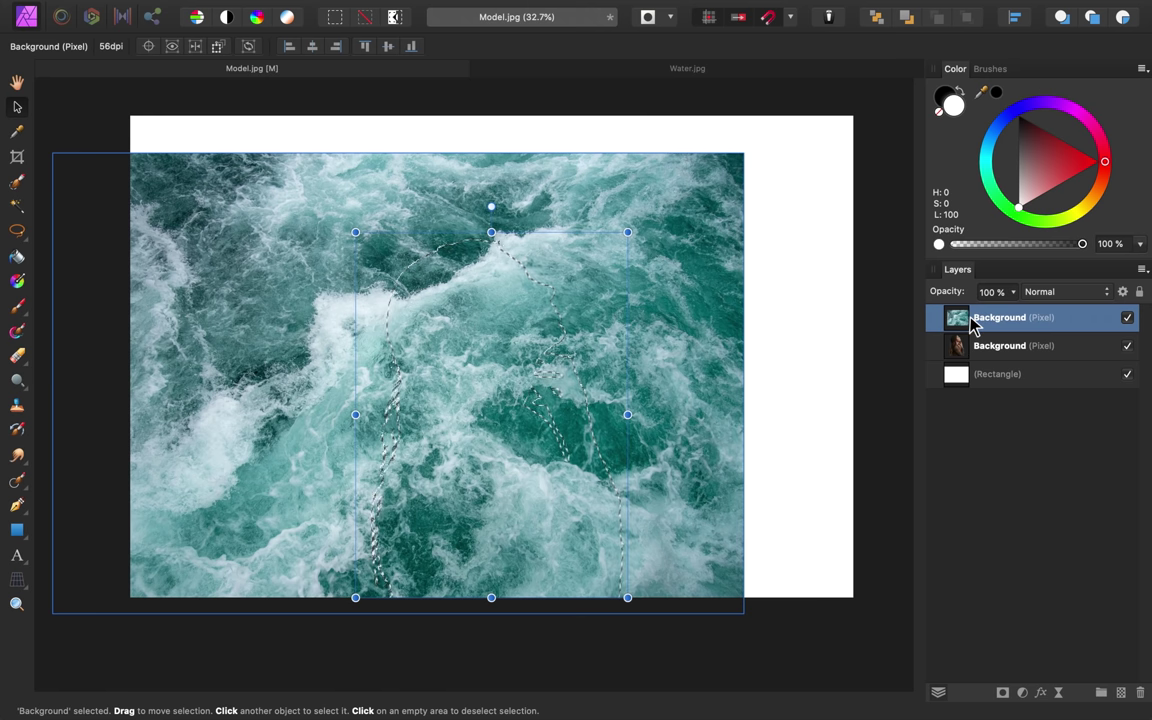
left_click(1003, 694)
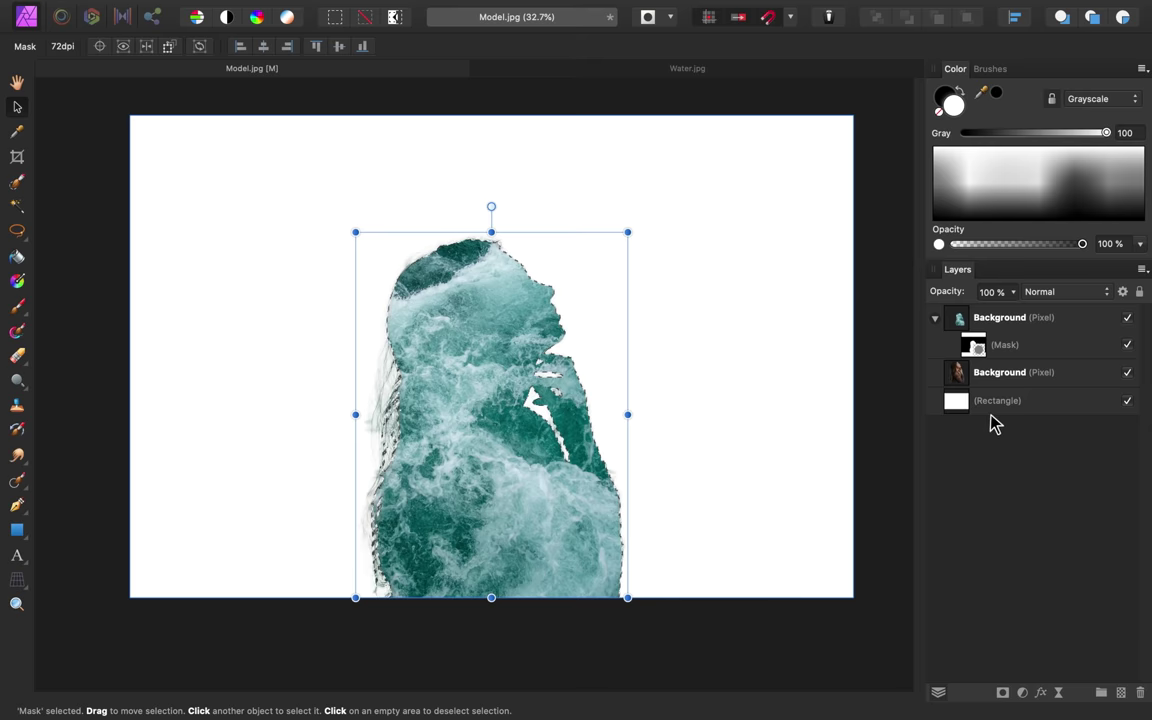
Step: Duplicate the woman's photo layer with Cmd+J and move the copy to the top of the stack
left_click(995, 379)
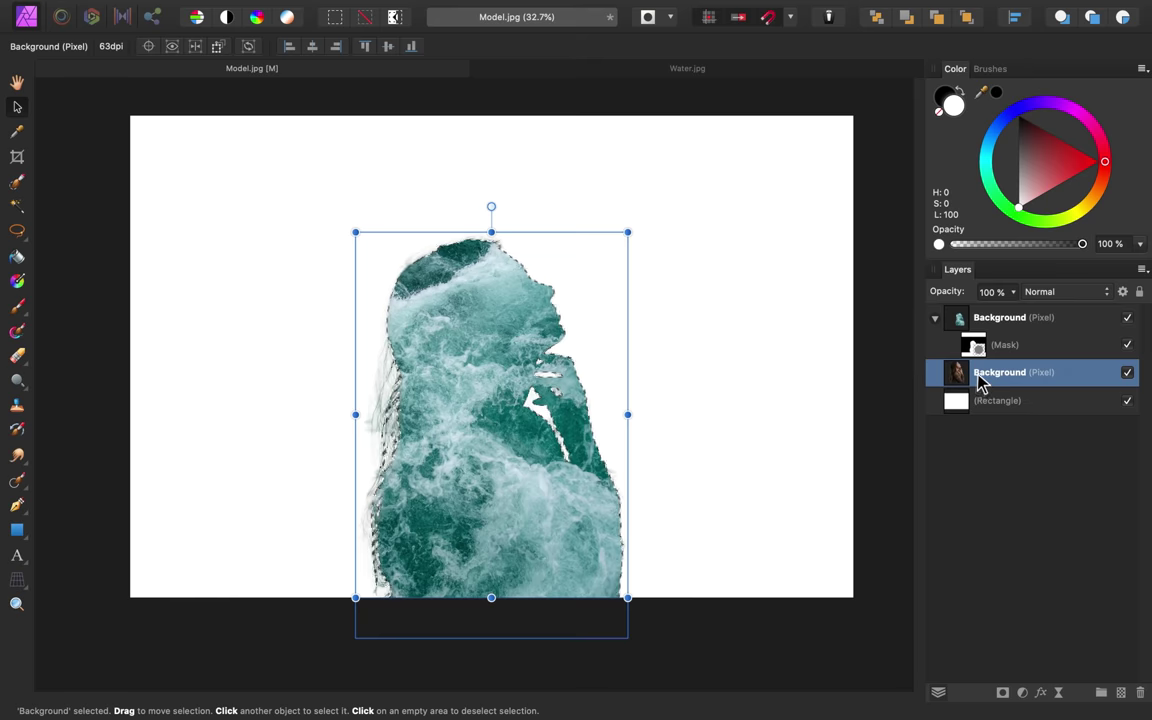
key("super+j")
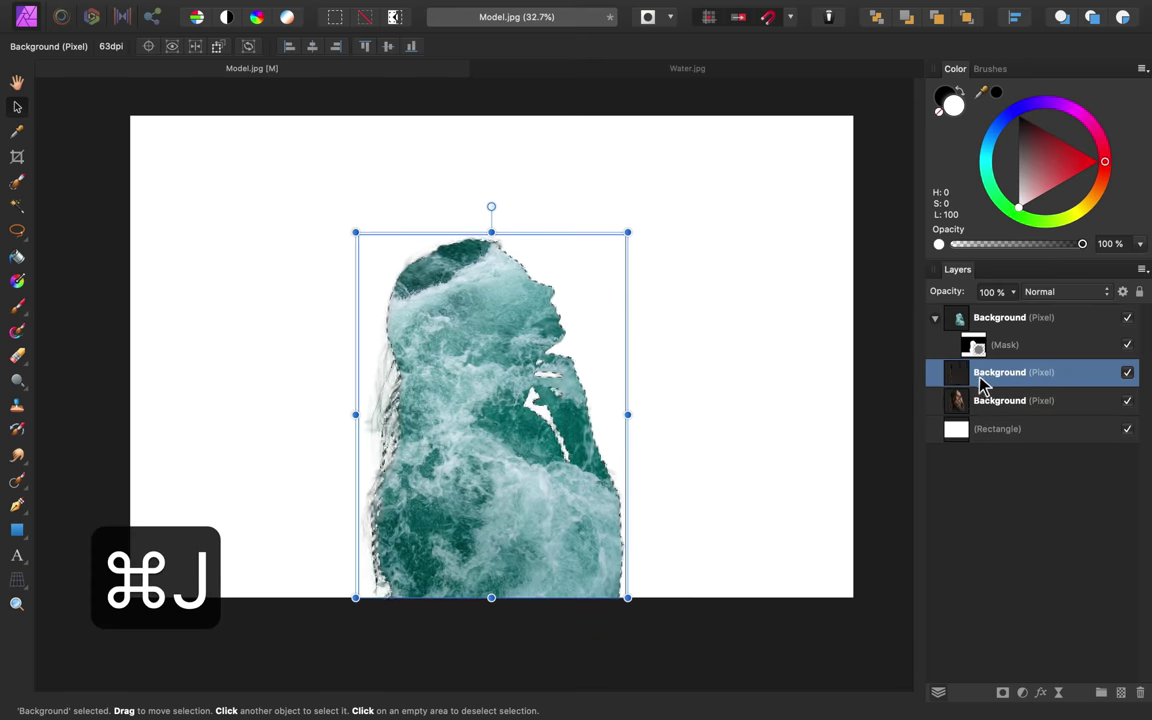
left_click_drag(957, 325, 955, 309)
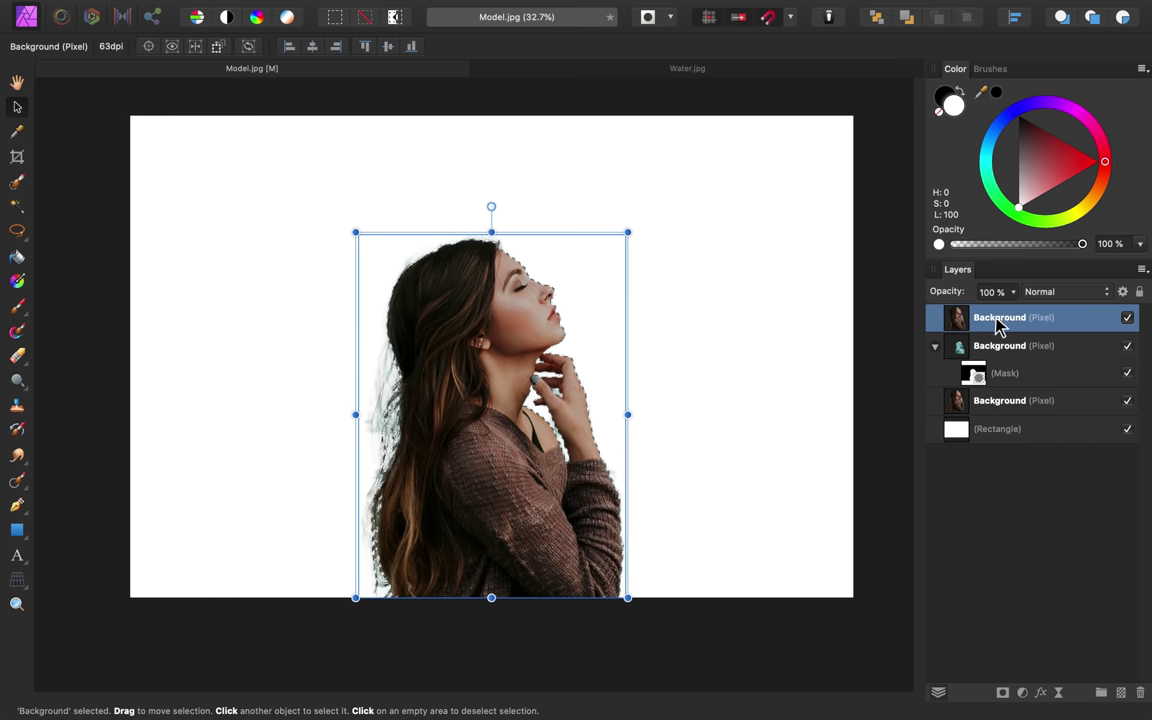
Step: Set the top copy of the woman's photo to Lighten blend mode and add a layer mask
left_click(1045, 292)
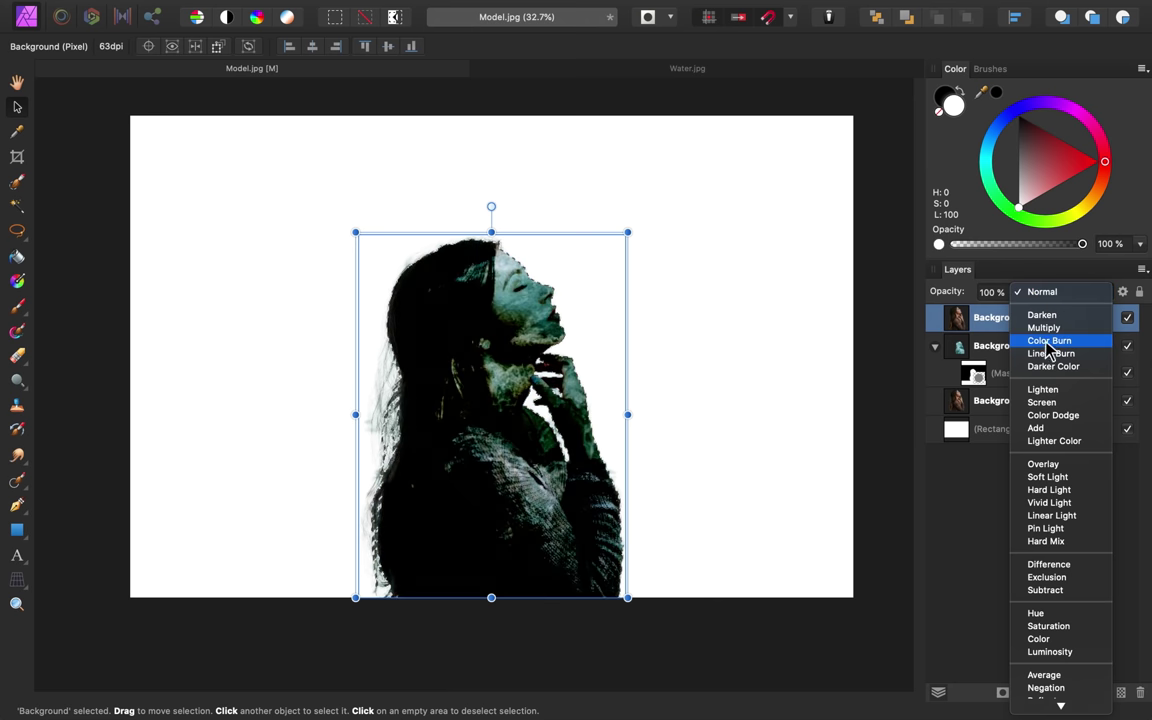
left_click(1040, 391)
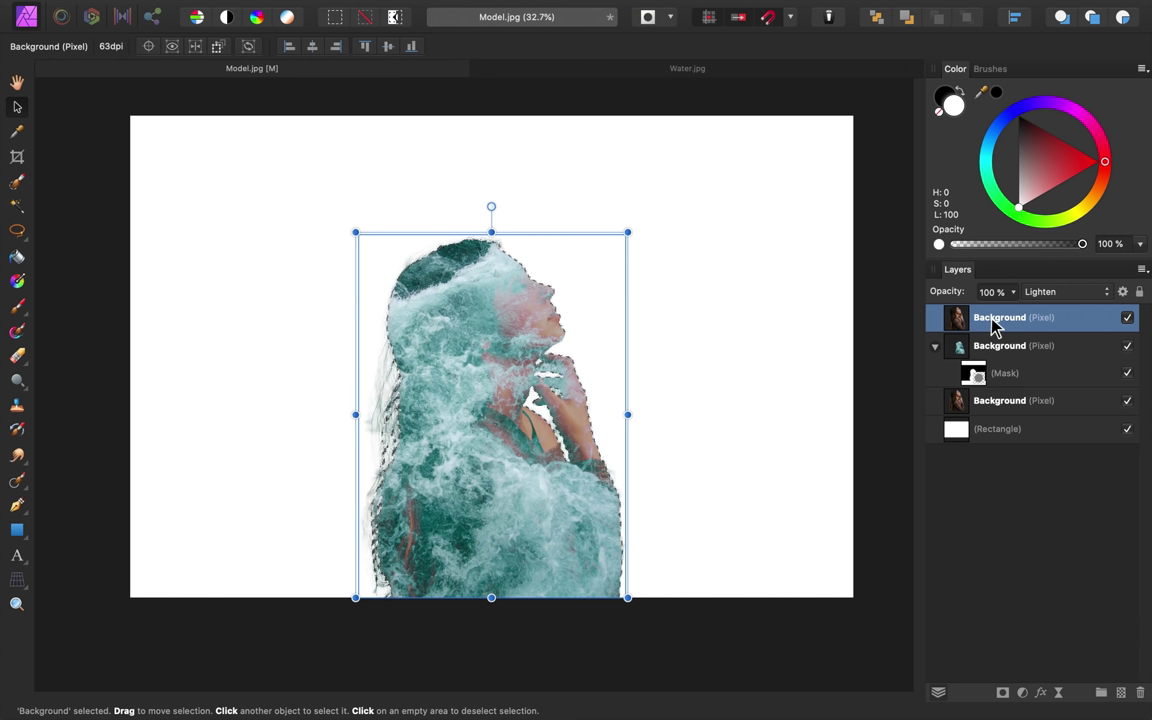
left_click(1003, 692)
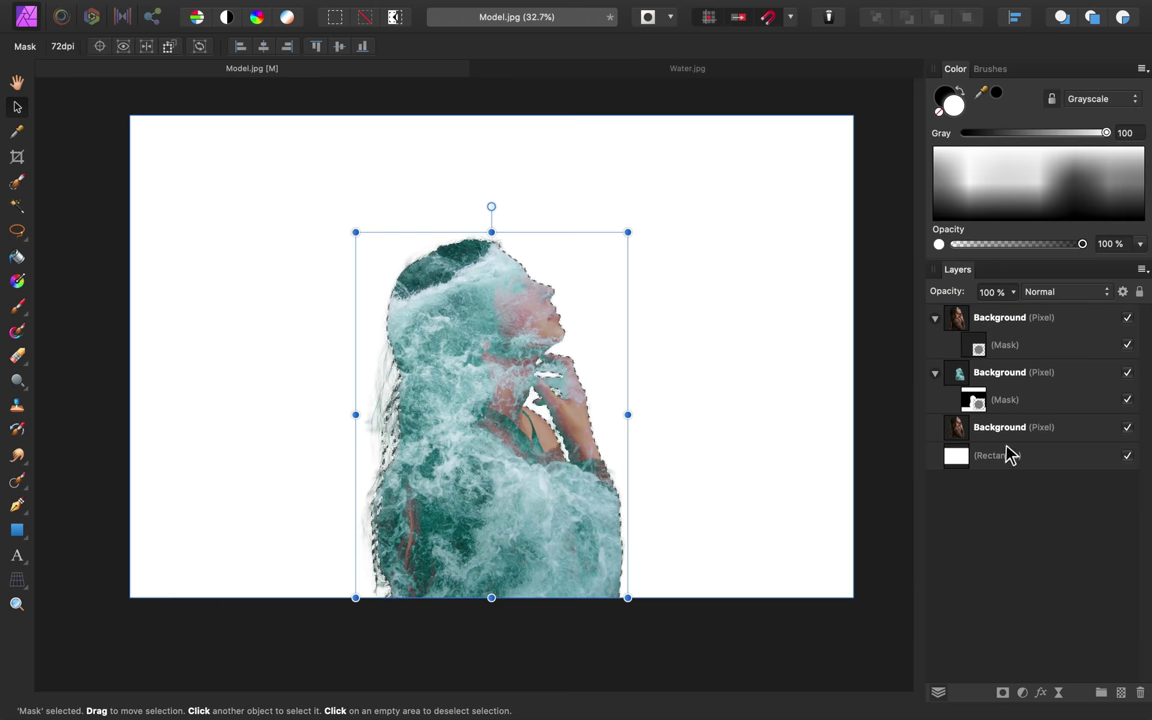
Step: On the water layer's mask, paint white with the brush to add water over the chest and shoulder
left_click(982, 388)
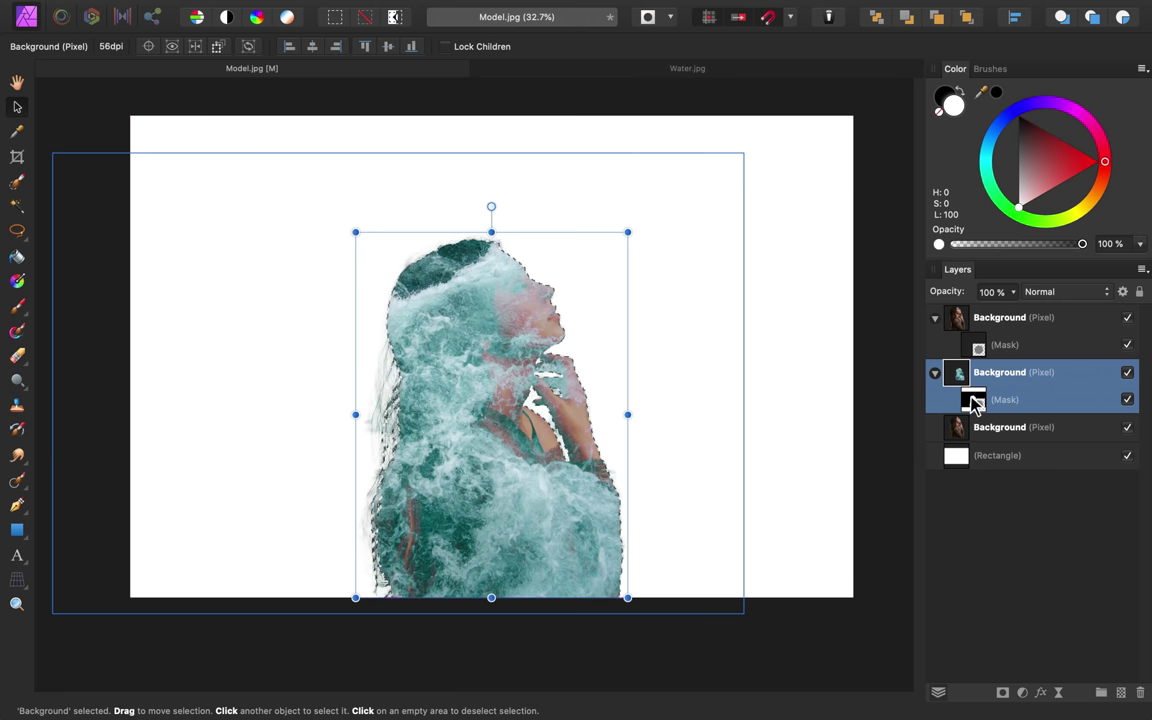
left_click(976, 402)
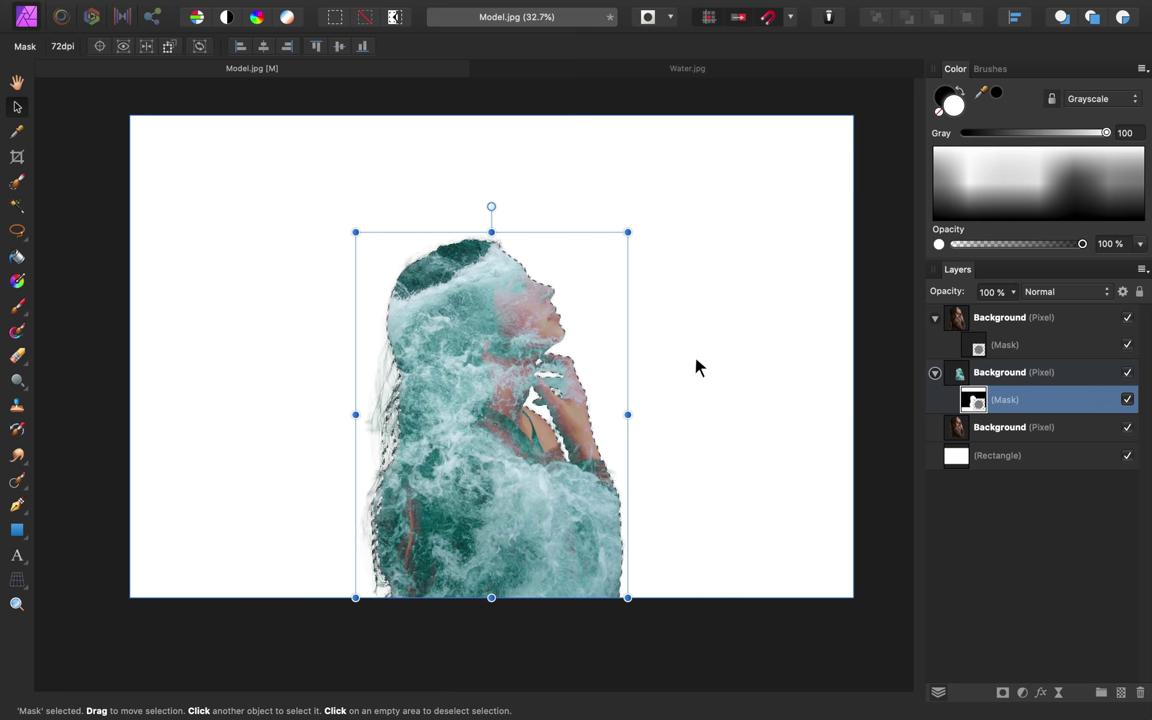
key("b")
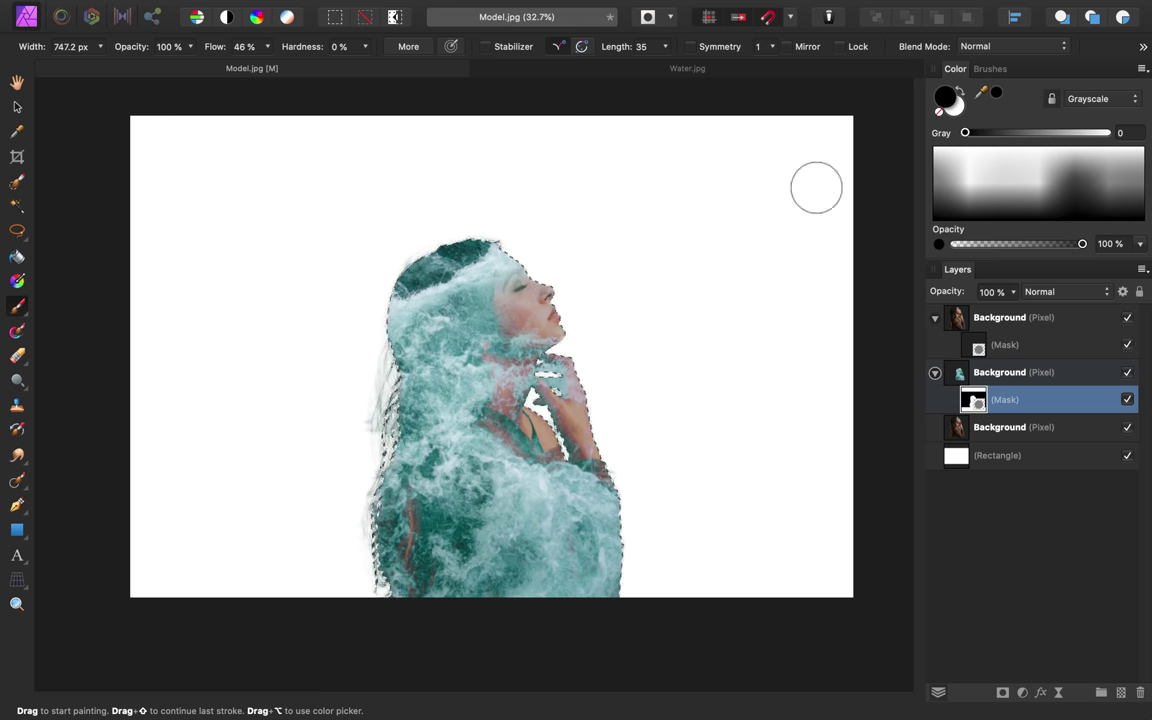
key("x")
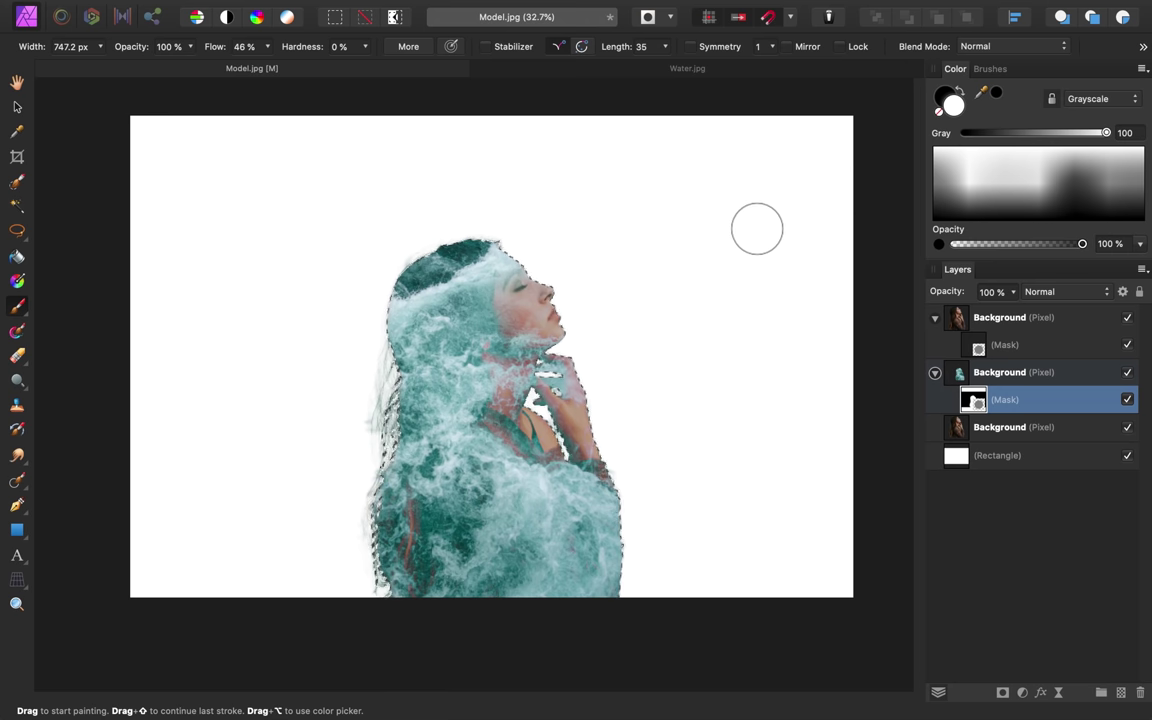
key("x")
key("x")
key("x")
key("x")
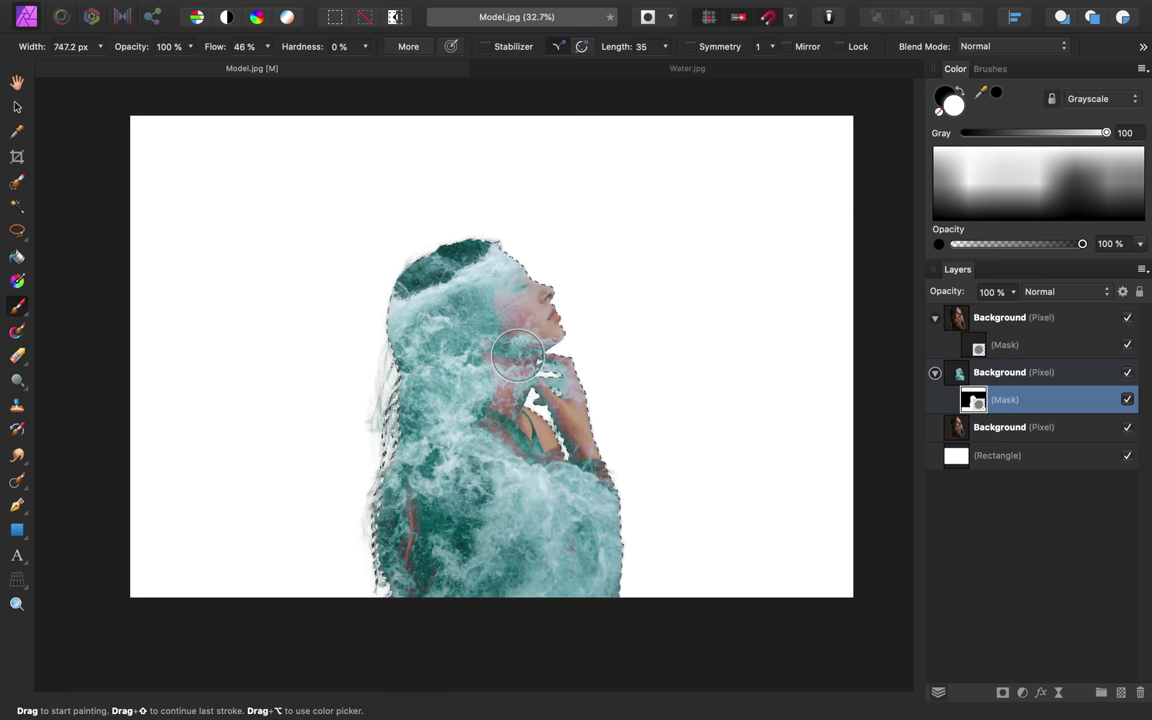
mouse_move(505, 453)
left_mouse_down()
mouse_move(420, 447)
mouse_move(430, 442)
mouse_move(472, 491)
left_mouse_up()
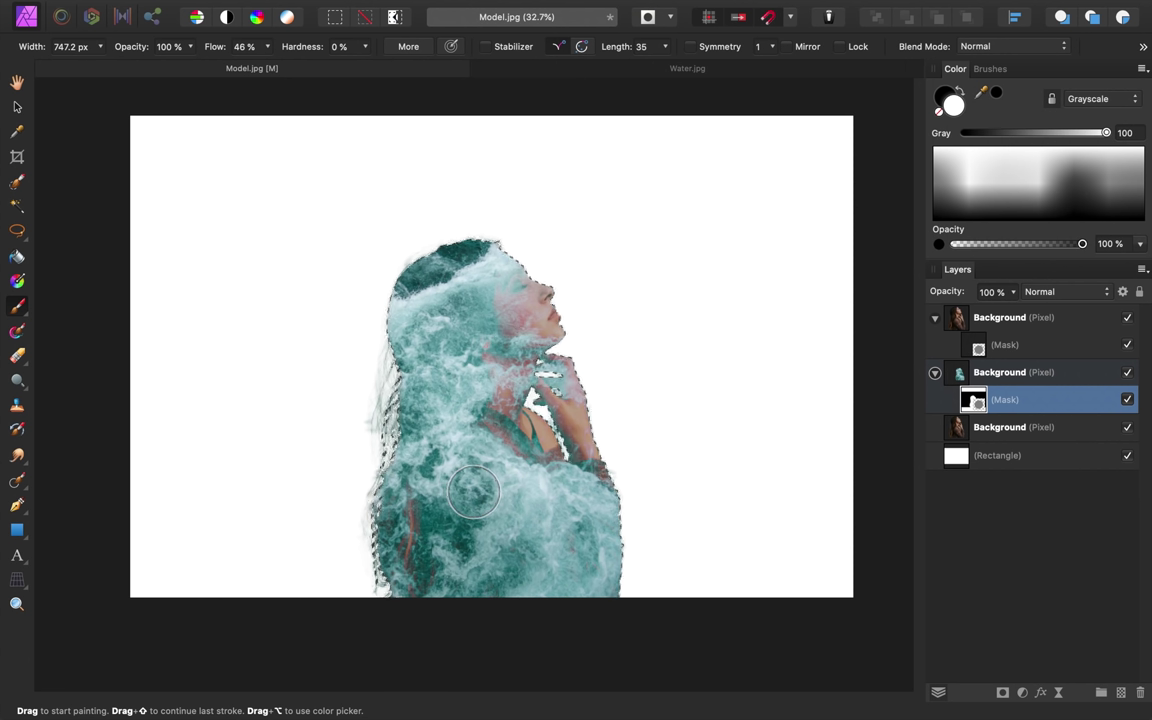
Step: Paint black on the top photo's mask around the shoulder, lower arm, head and neck
left_click(975, 345)
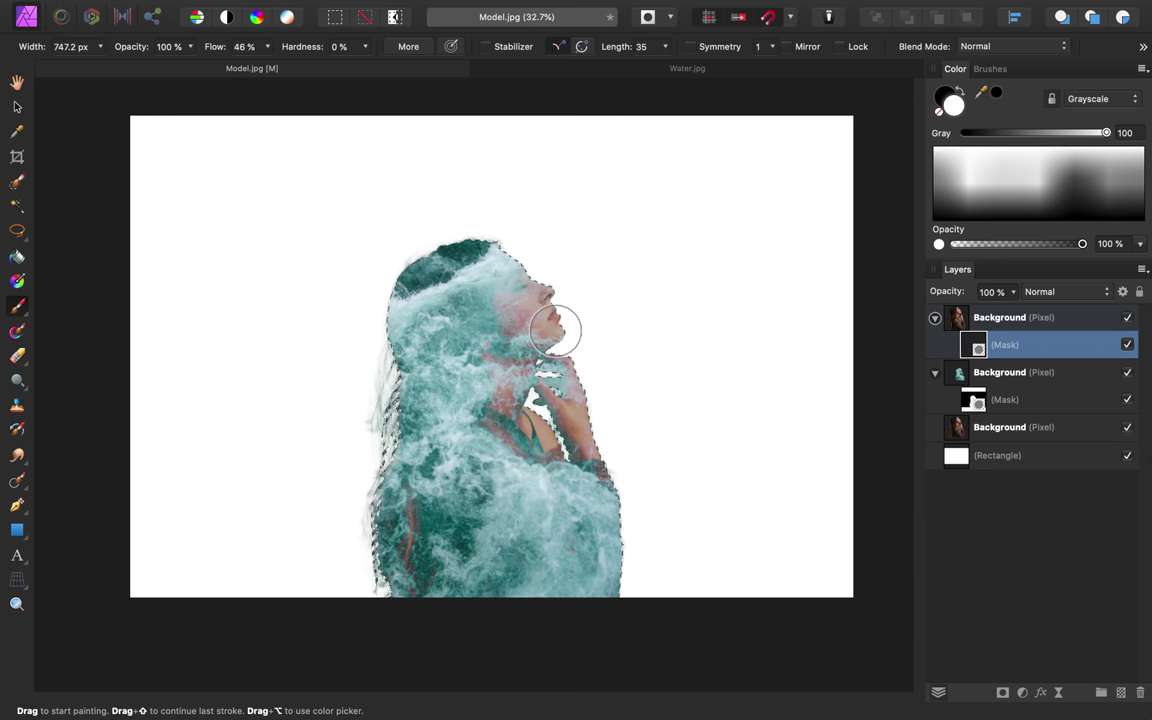
key("x")
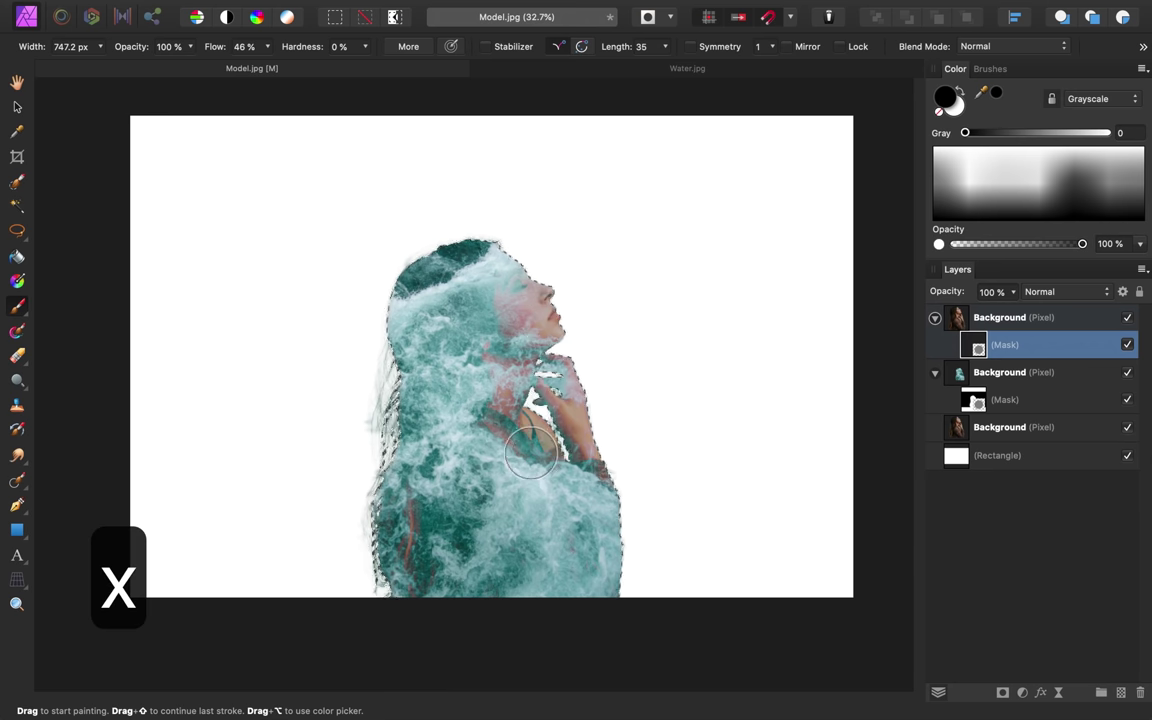
left_click_drag(530, 455, 538, 484)
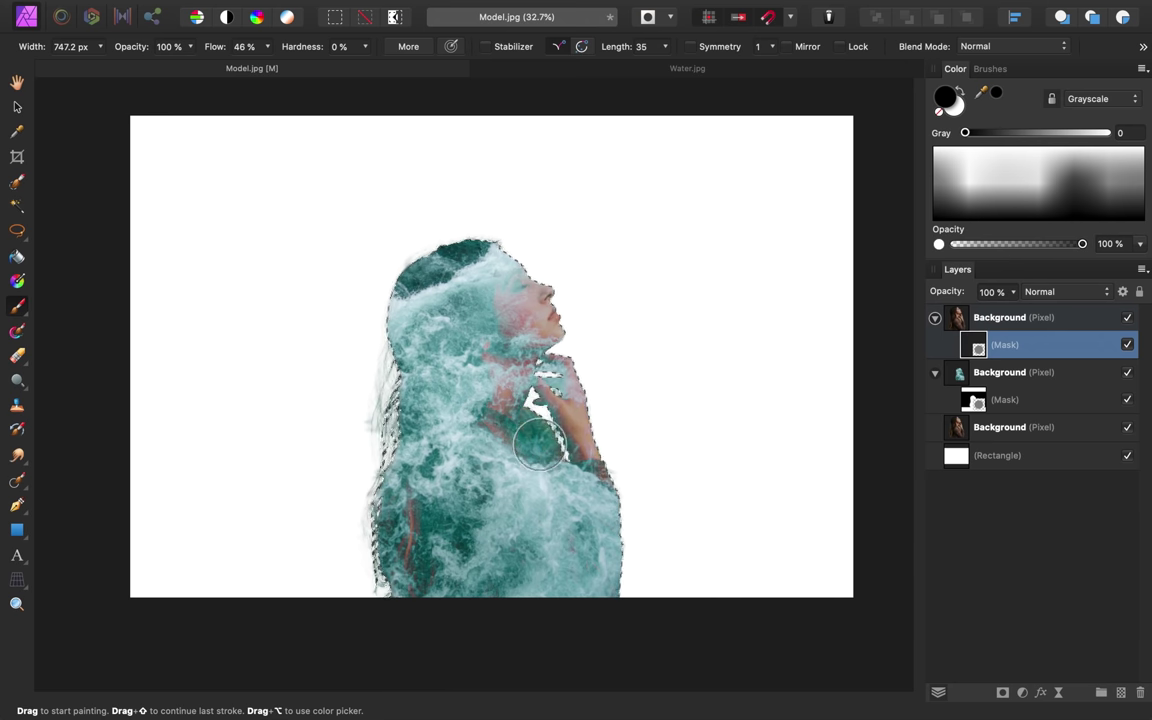
mouse_move(490, 403)
left_mouse_down()
mouse_move(491, 521)
mouse_move(422, 538)
mouse_move(421, 577)
mouse_move(454, 547)
mouse_move(584, 495)
left_mouse_up()
mouse_move(596, 540)
left_mouse_down()
mouse_move(500, 415)
mouse_move(455, 307)
mouse_move(483, 358)
left_mouse_up()
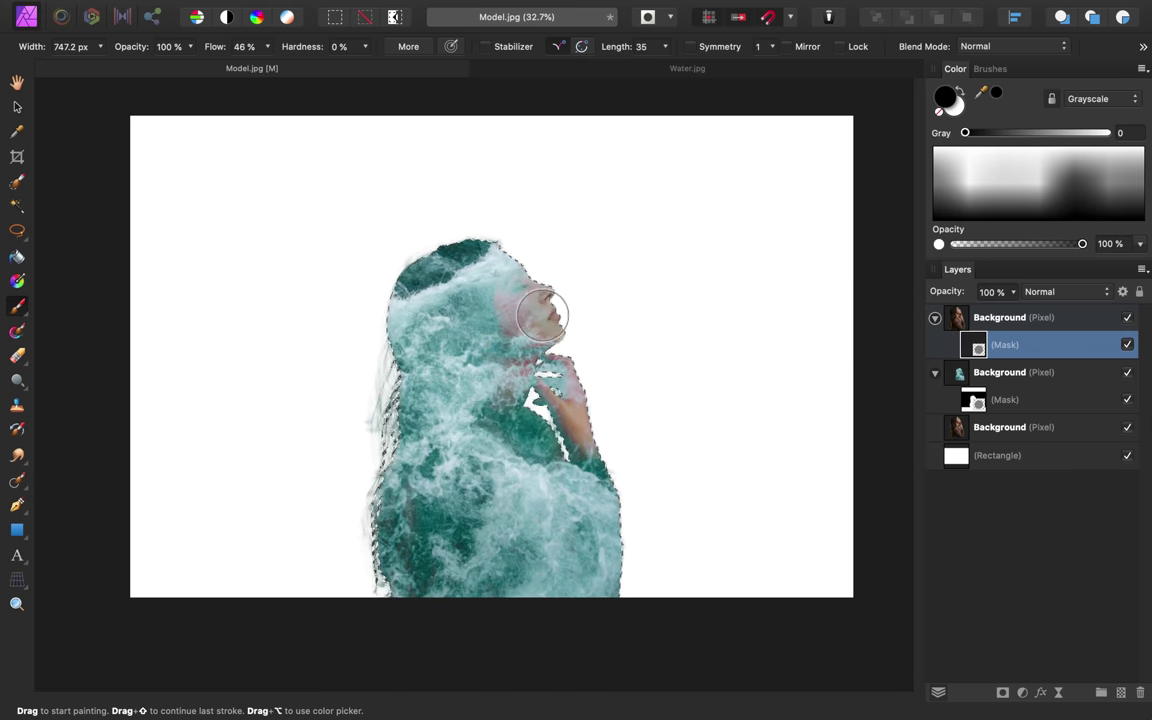
Step: Paint black on the water mask to reveal the face around the eye, then deselect
key("x")
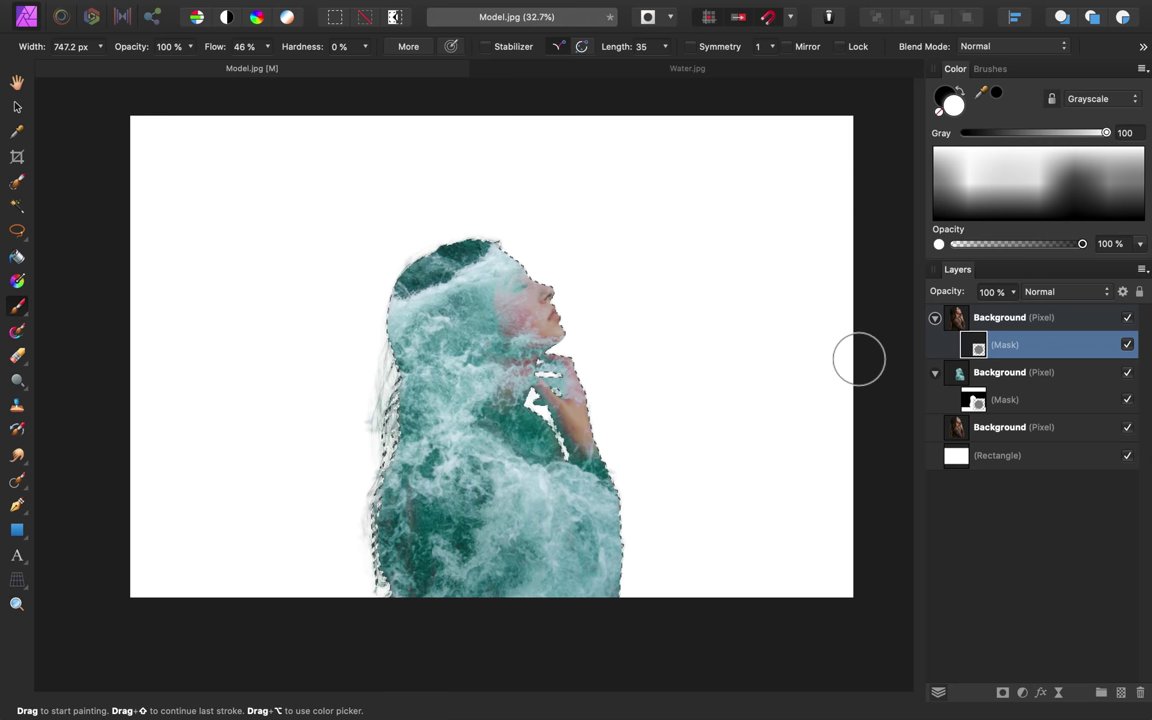
left_click(975, 400)
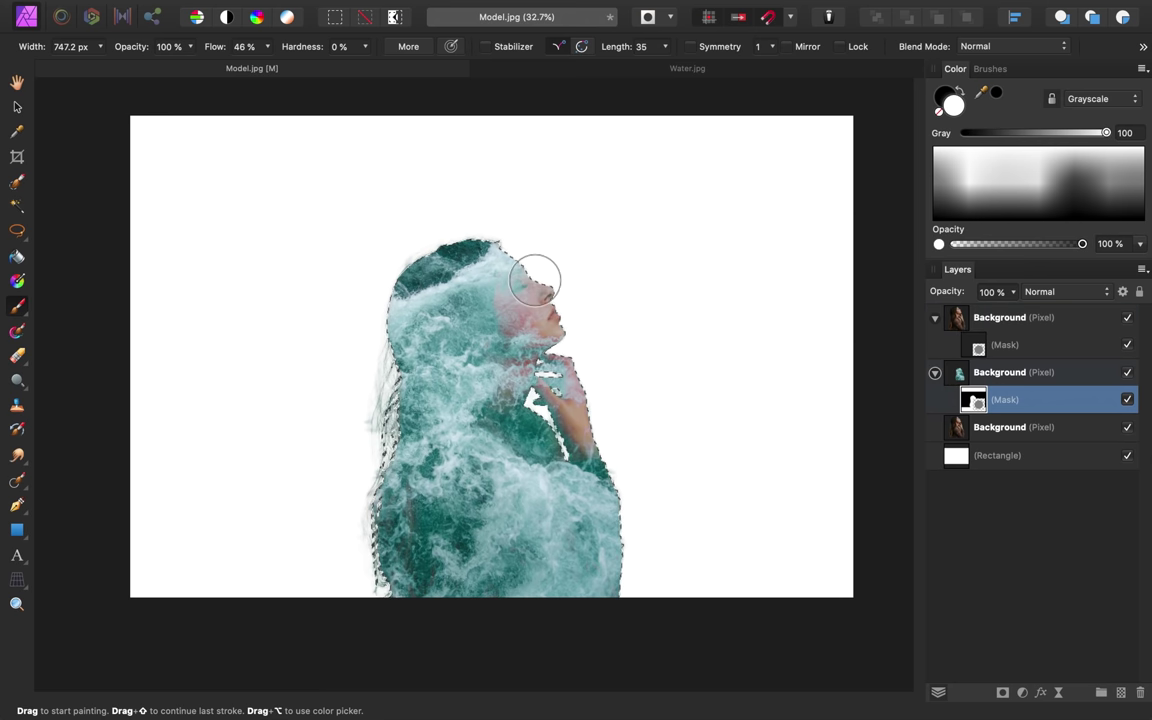
key("x")
left_click_drag(511, 297, 538, 276)
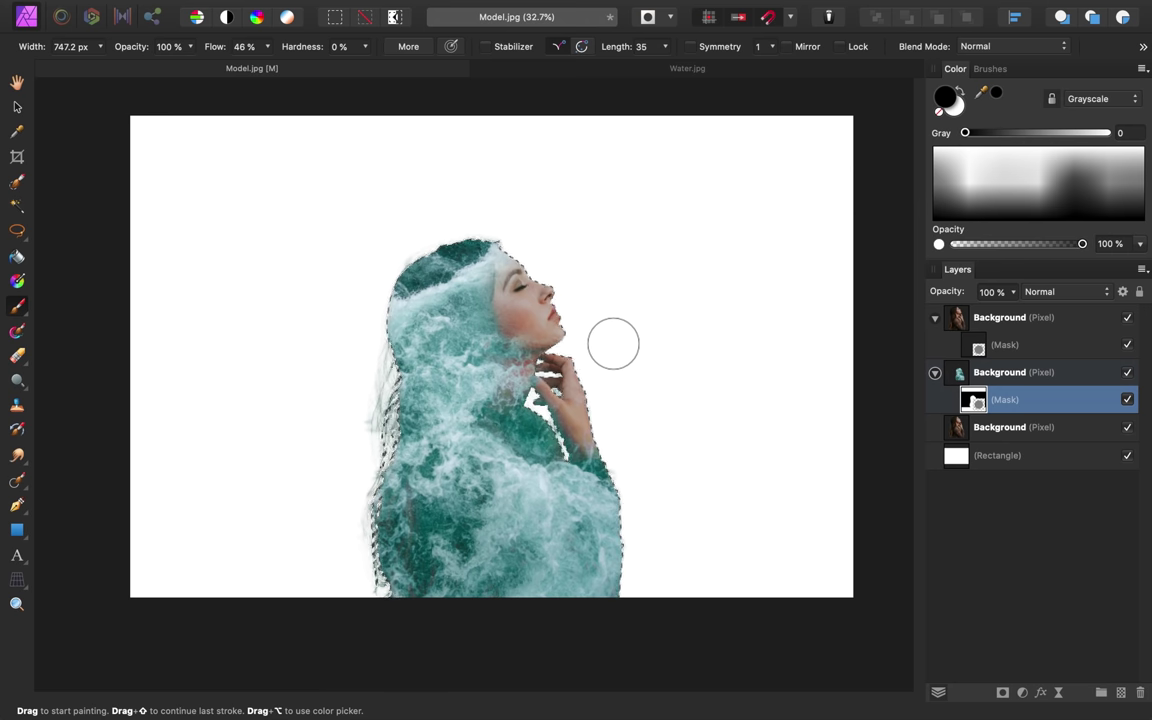
key("super+d")
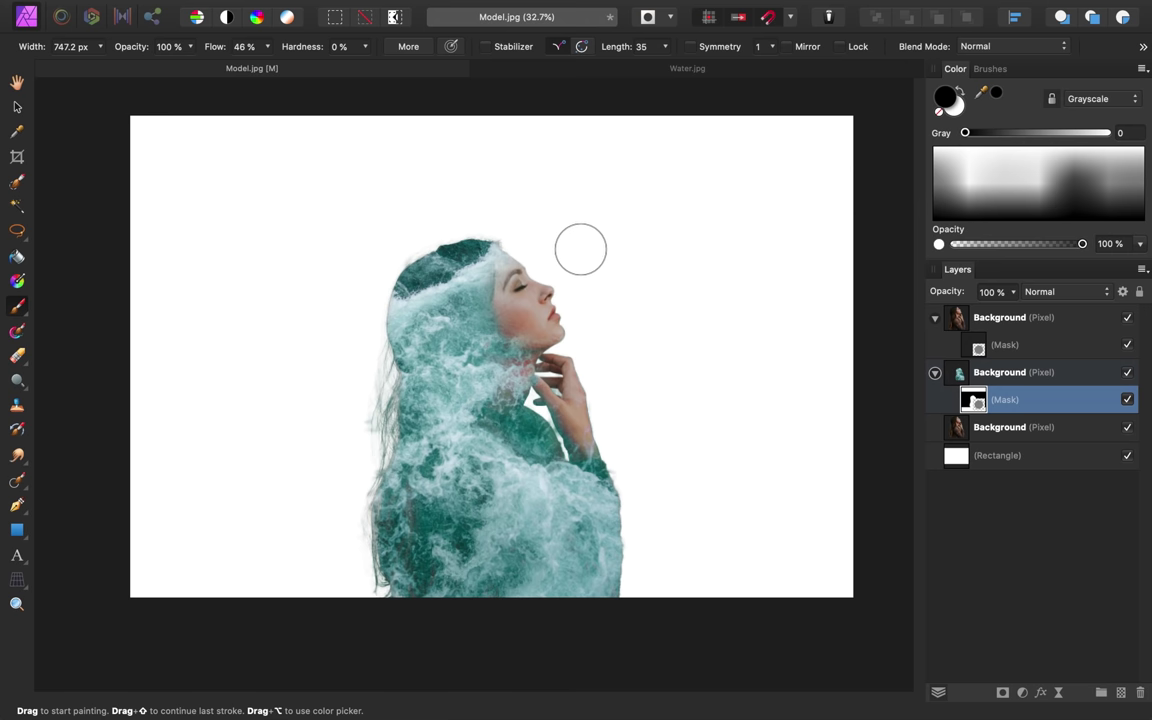
Step: Paint the water mask with a soft brush enlarged to about 1136 px, extending water above and left of the hair
key("x")
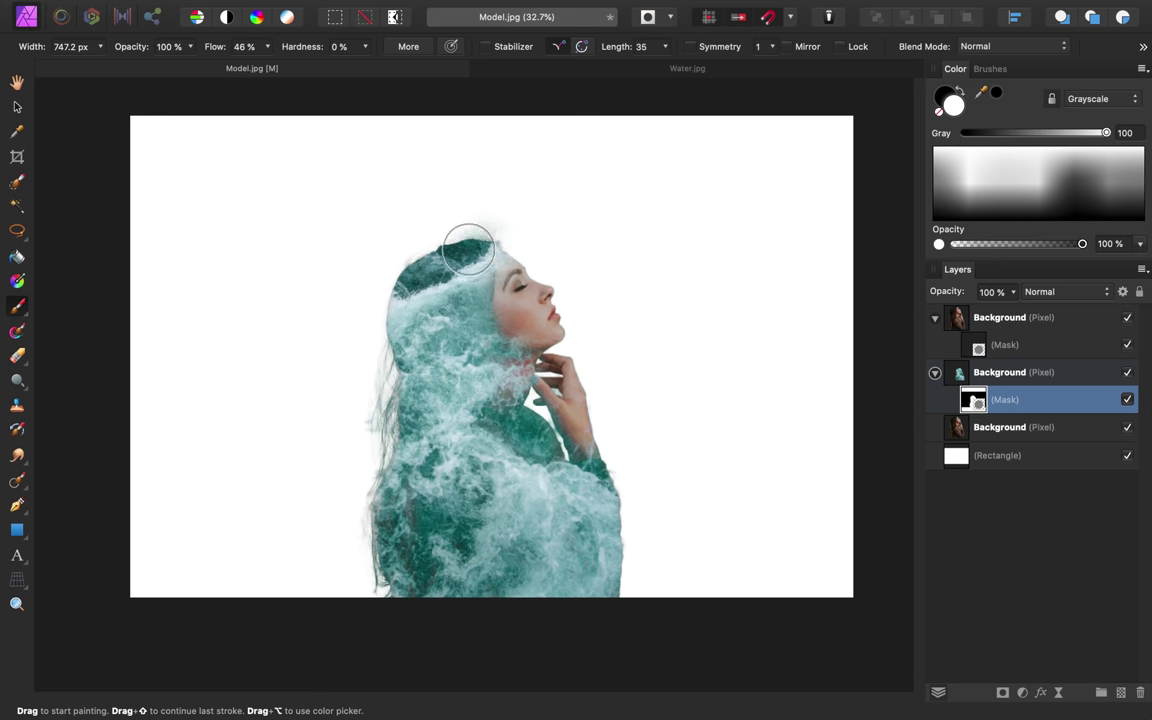
mouse_move(432, 228)
left_mouse_down()
mouse_move(450, 215)
mouse_move(505, 230)
mouse_move(460, 205)
mouse_move(425, 240)
mouse_move(440, 230)
mouse_move(407, 313)
mouse_move(365, 310)
mouse_move(368, 258)
mouse_move(417, 311)
mouse_move(360, 300)
mouse_move(386, 470)
mouse_move(352, 594)
mouse_move(460, 530)
mouse_move(540, 513)
mouse_move(540, 453)
mouse_move(586, 597)
left_mouse_up()
key("bracketright")
key("bracketright")
key("bracketright")
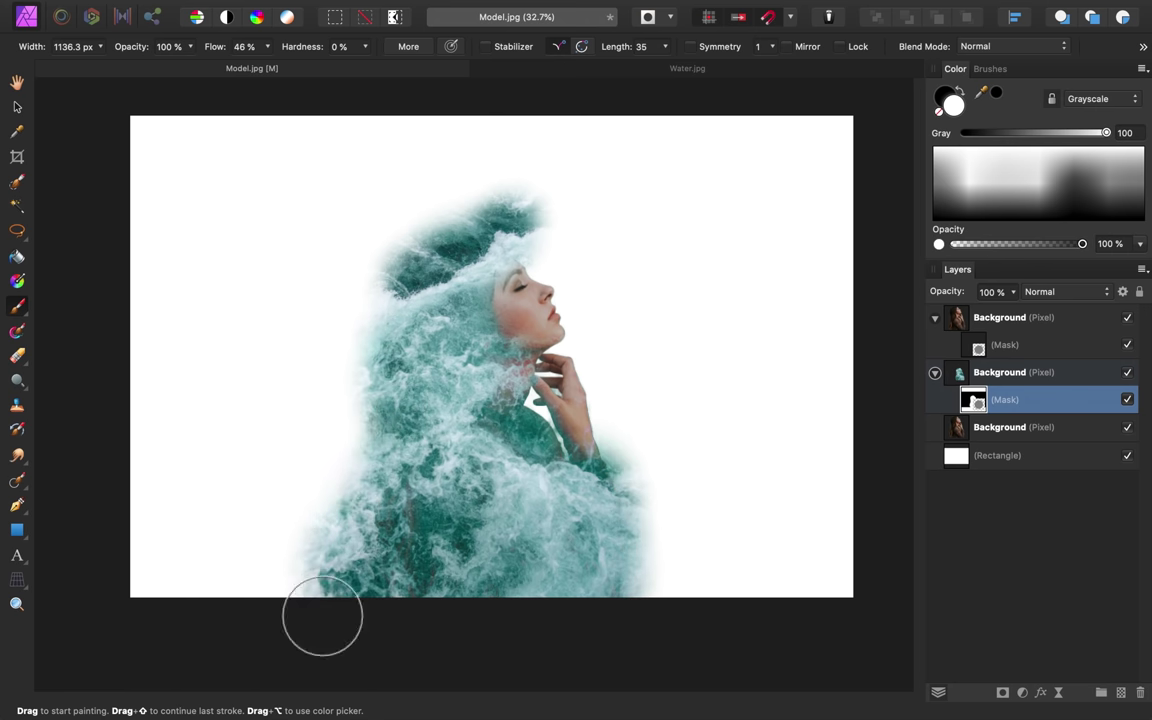
mouse_move(322, 616)
left_mouse_down()
mouse_move(363, 327)
mouse_move(357, 255)
left_mouse_up()
key("x")
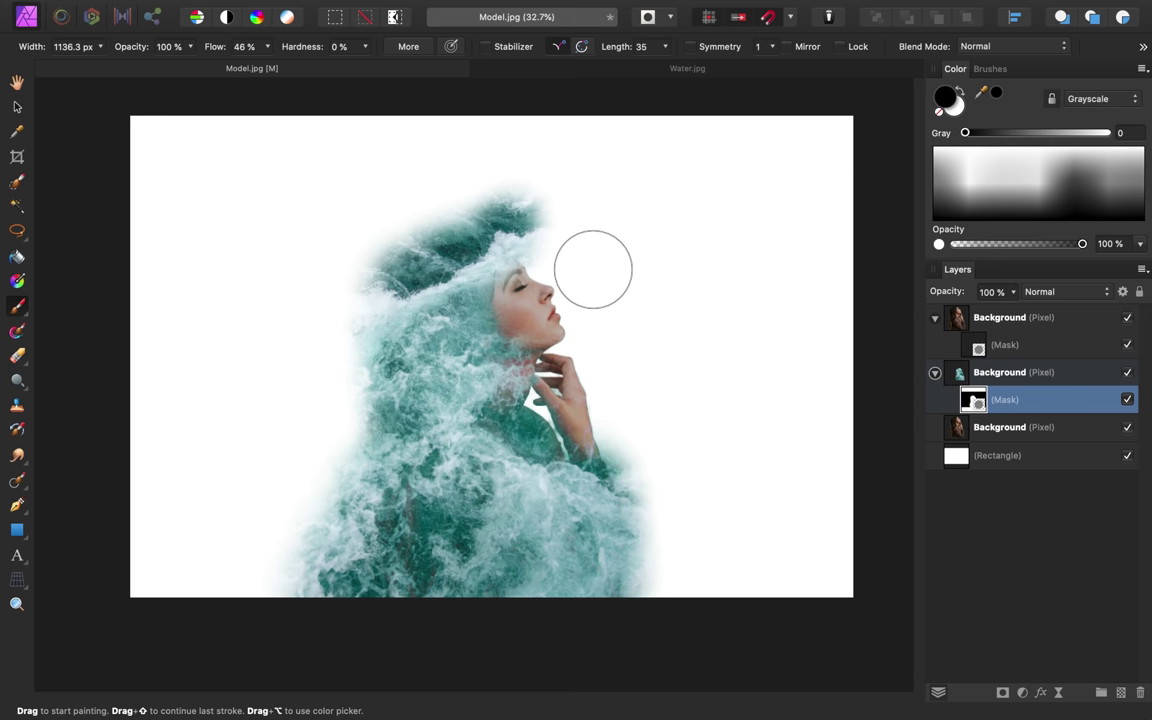
key("x")
key("bracketleft")
key("bracketleft")
key("bracketleft")
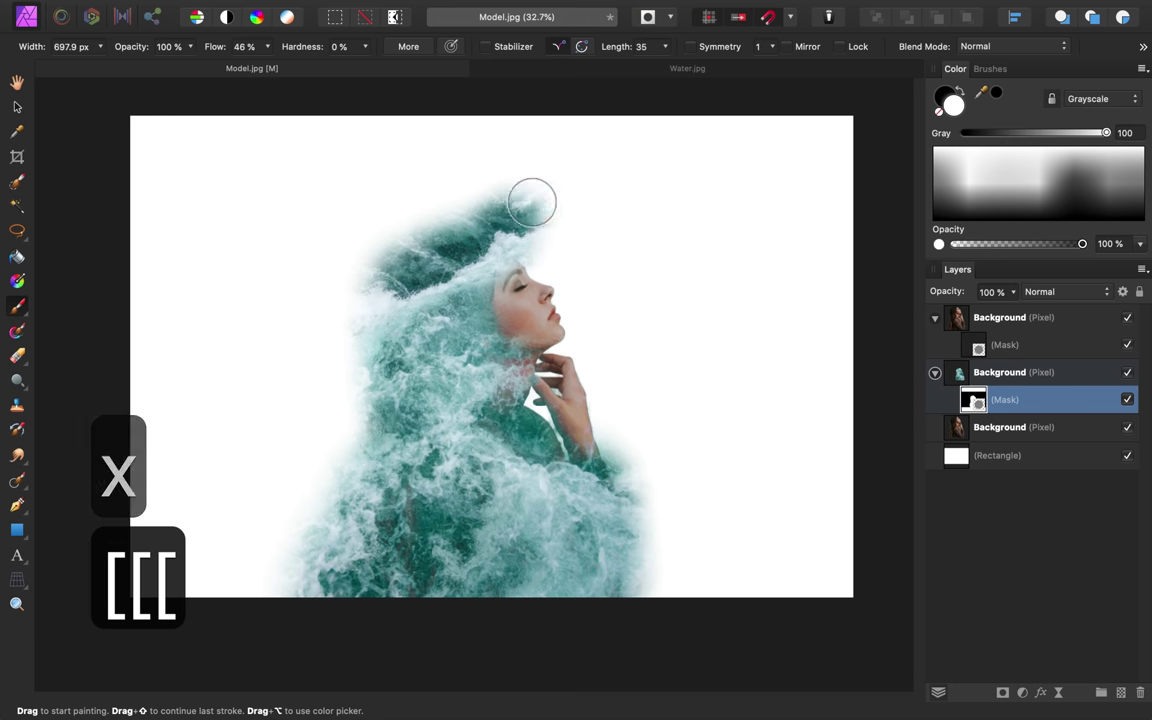
key("x")
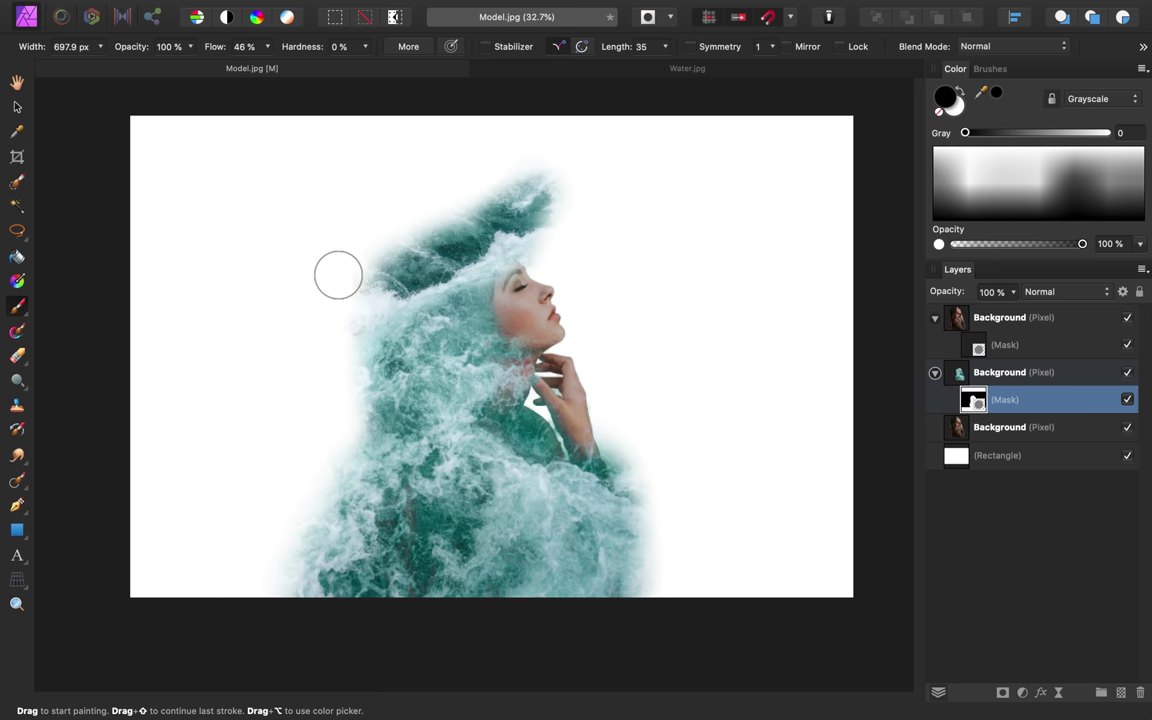
key("x")
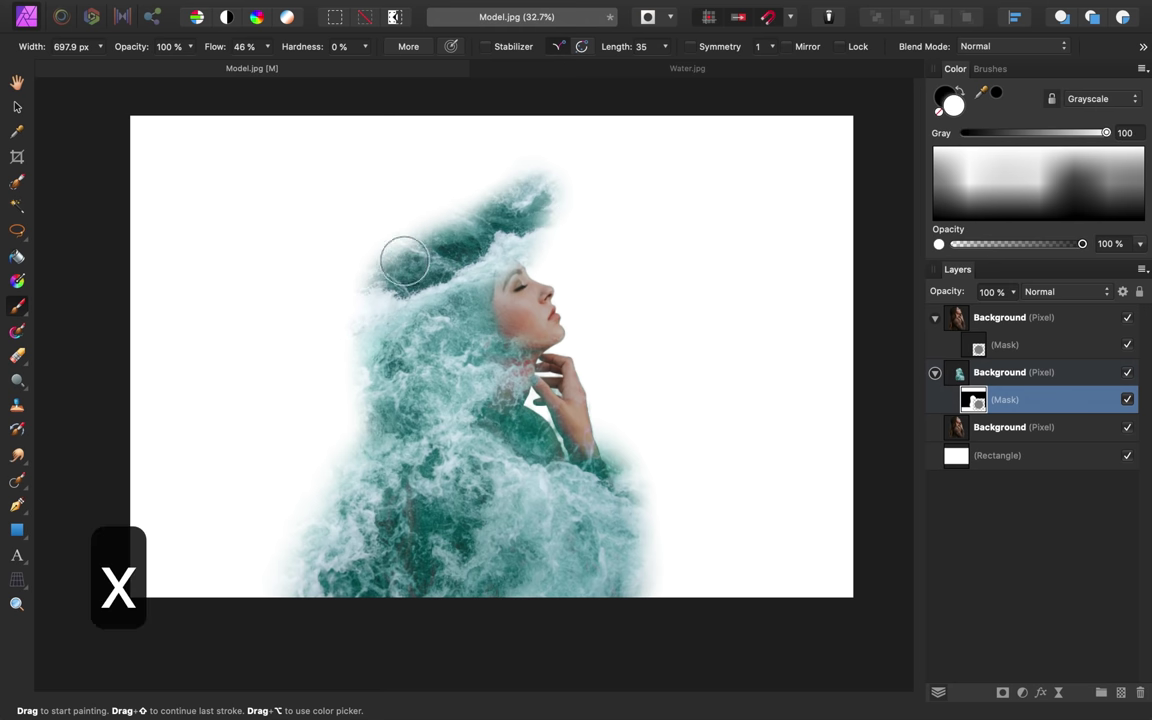
key("x")
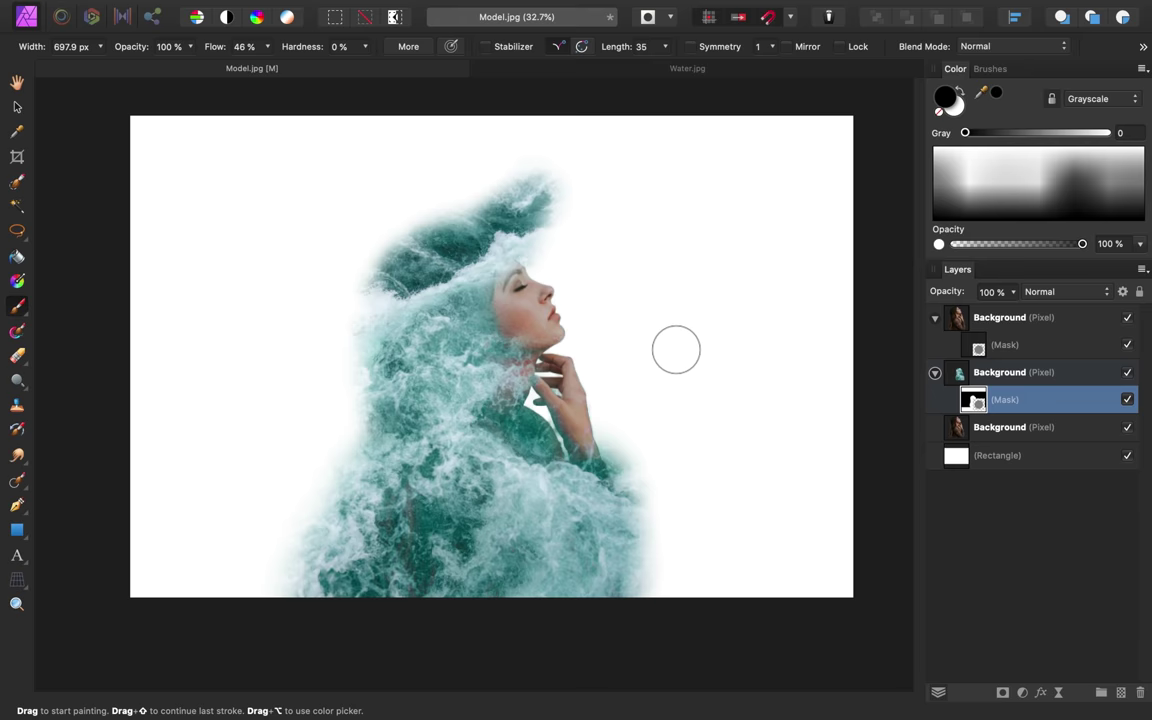
Step: Duplicate the masked water layer, move the copy below the lower portrait layer, and select its mask
left_click(979, 377)
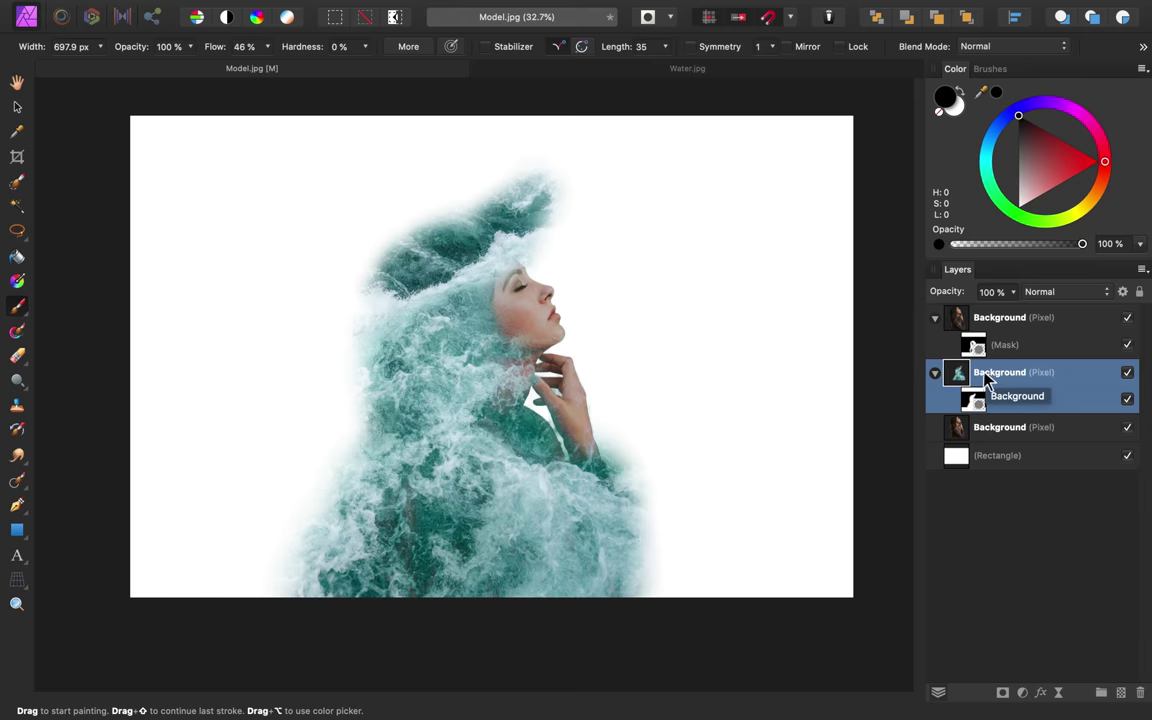
key("super+j")
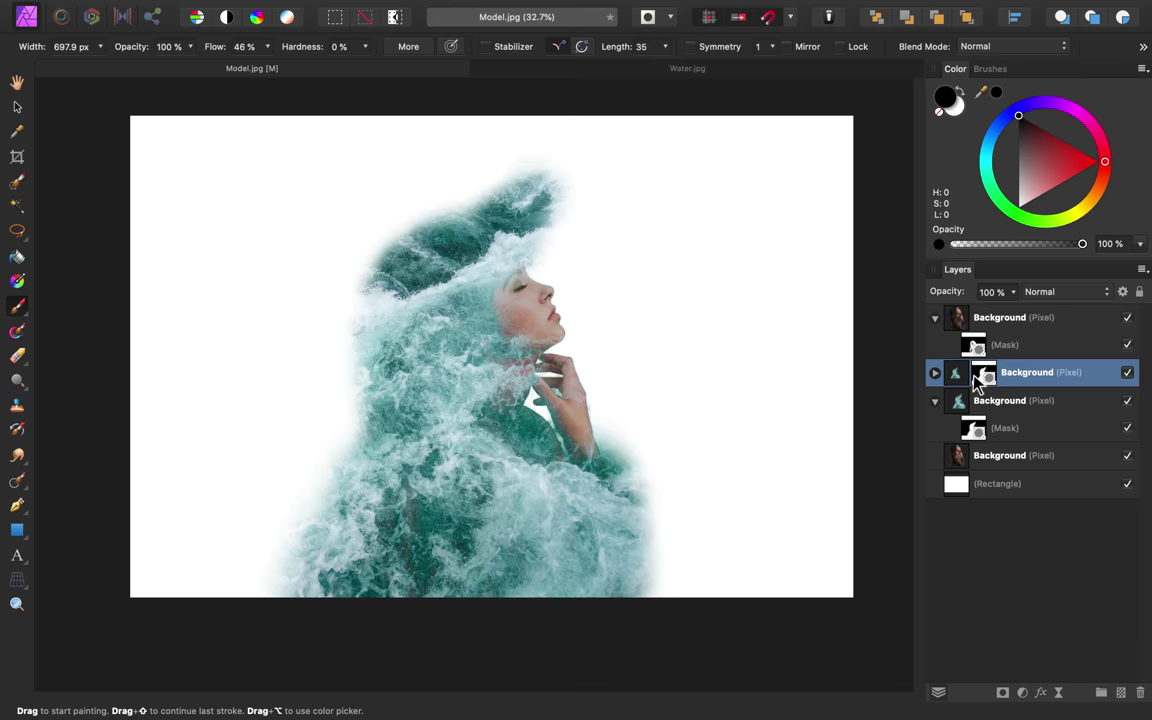
left_click_drag(1015, 380, 955, 470)
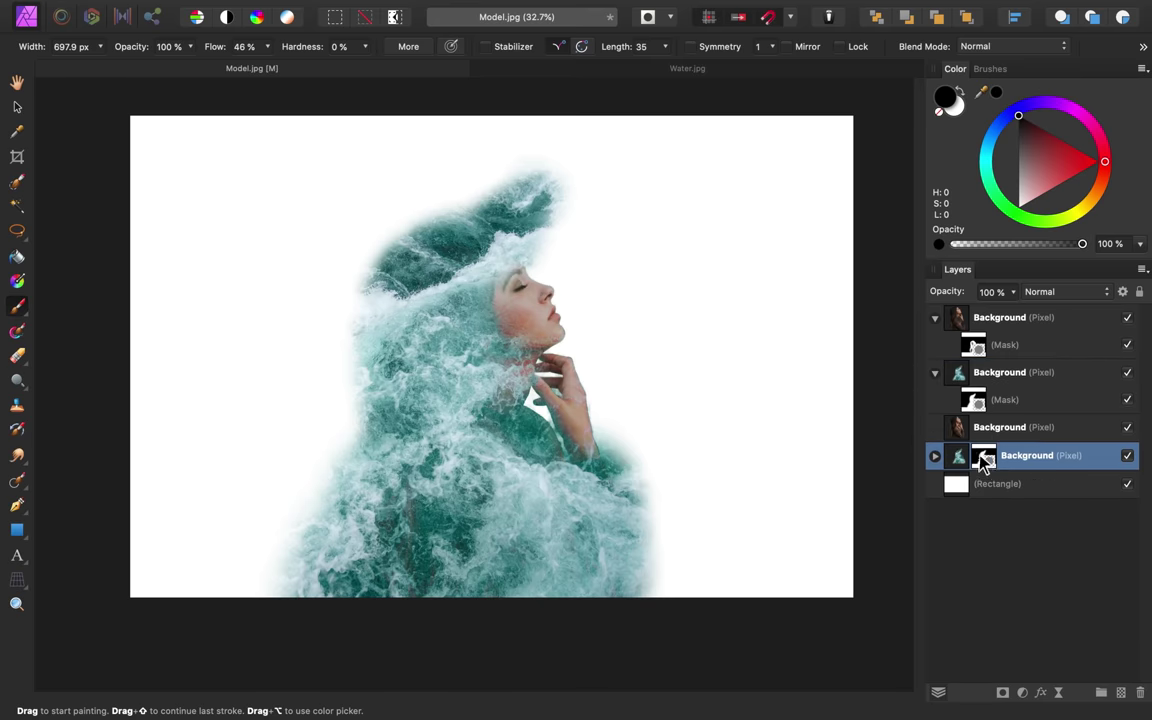
left_click(935, 458)
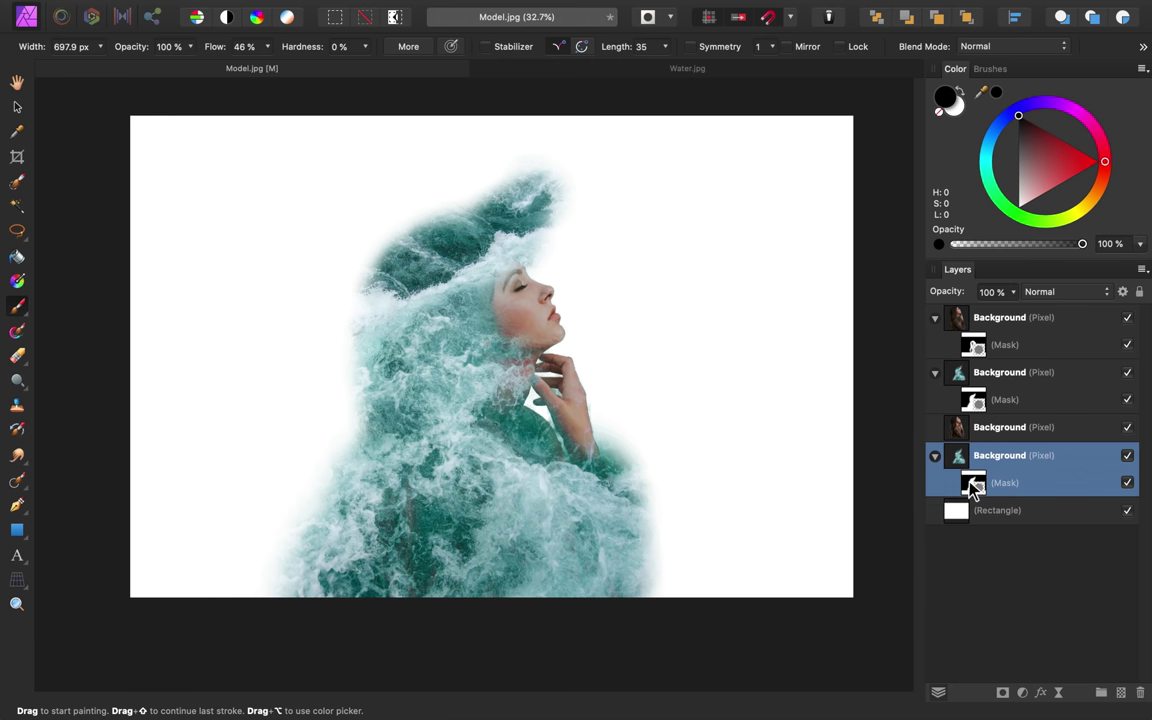
left_click(973, 485)
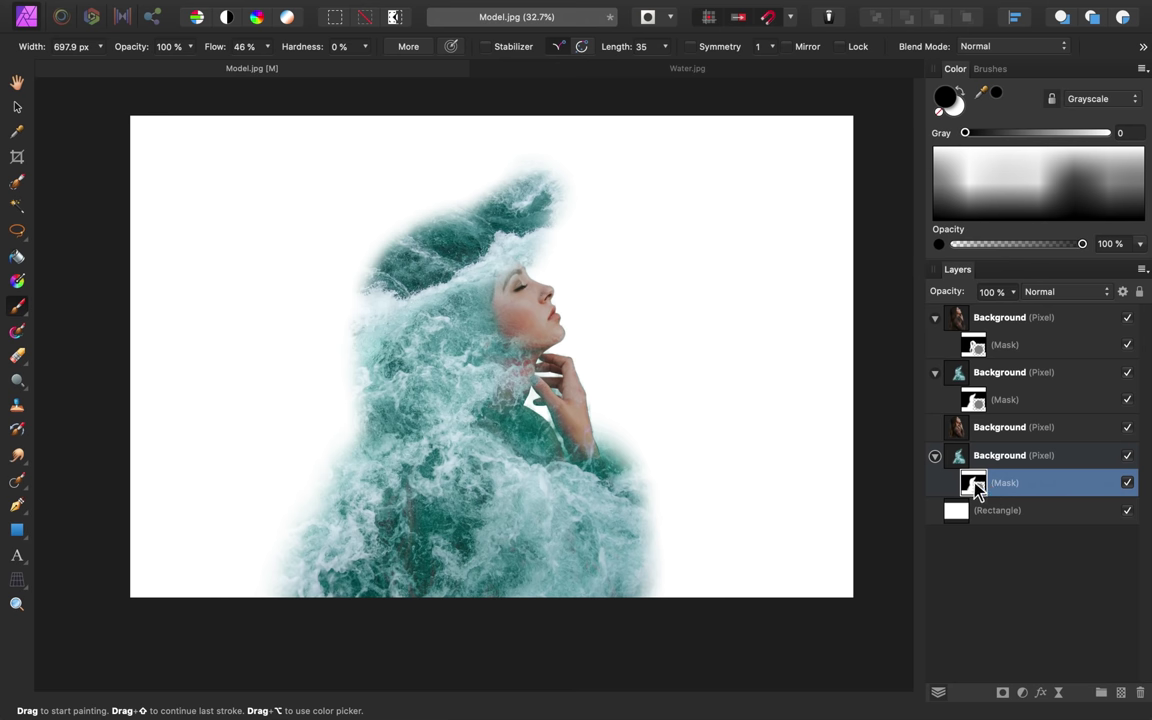
Step: Delete the water copy's mask and scale the water up to cover the white area
left_click_drag(973, 483, 1140, 694)
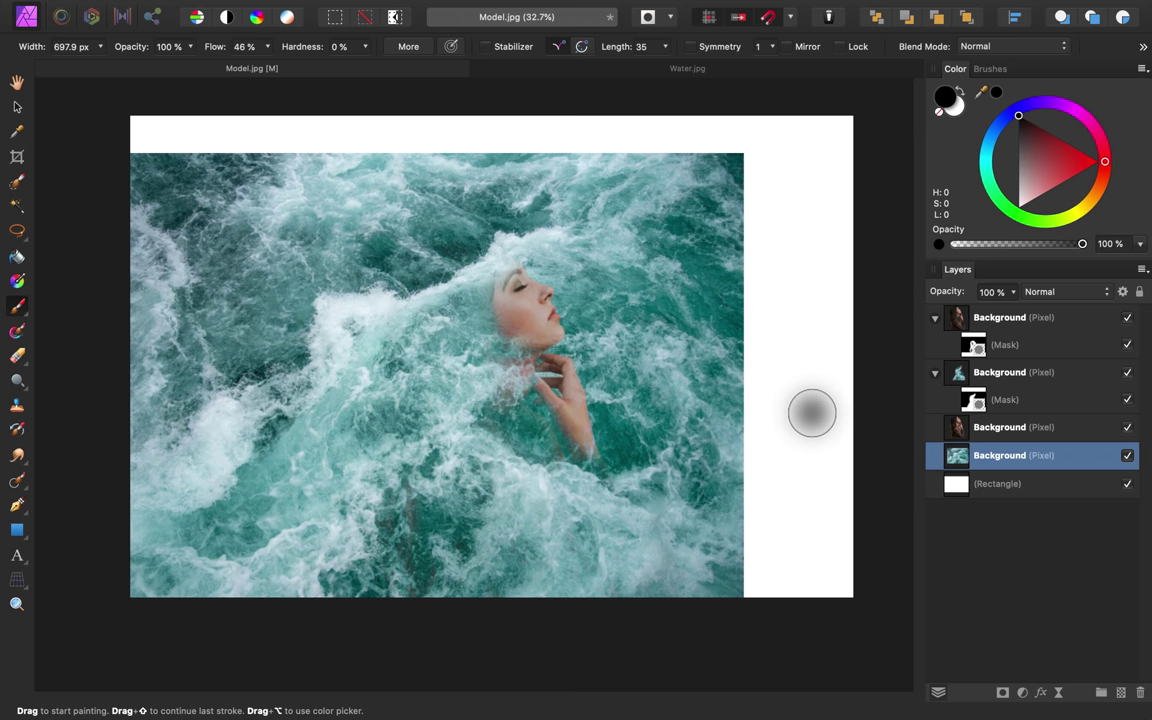
left_click(18, 109)
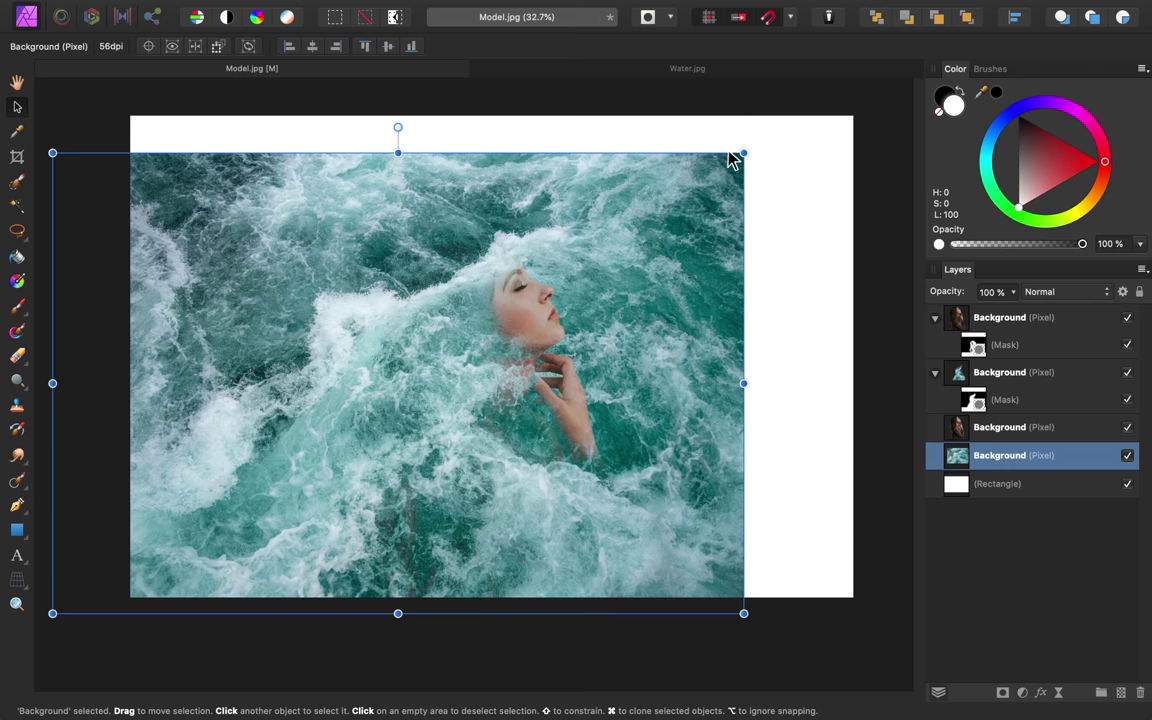
left_click_drag(743, 153, 836, 185)
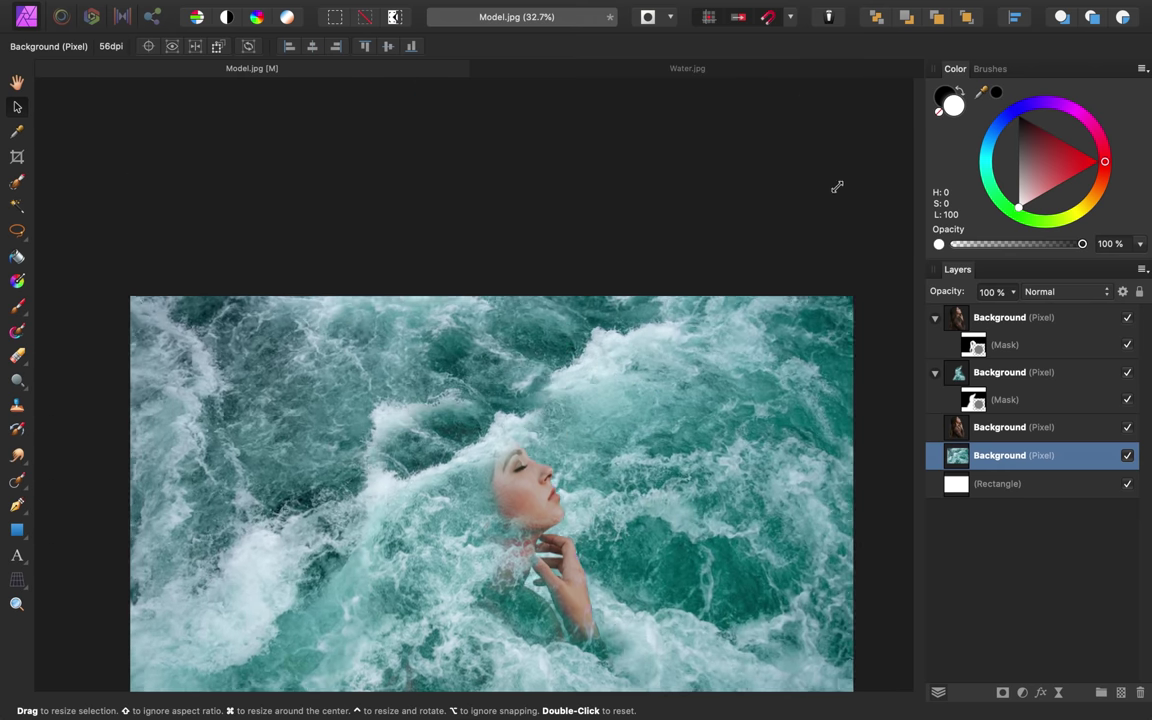
Step: Lower the water copy's opacity to 19% and add a new mask to it
scroll(828, 257, "down", 3)
scroll(726, 392, "down", 1)
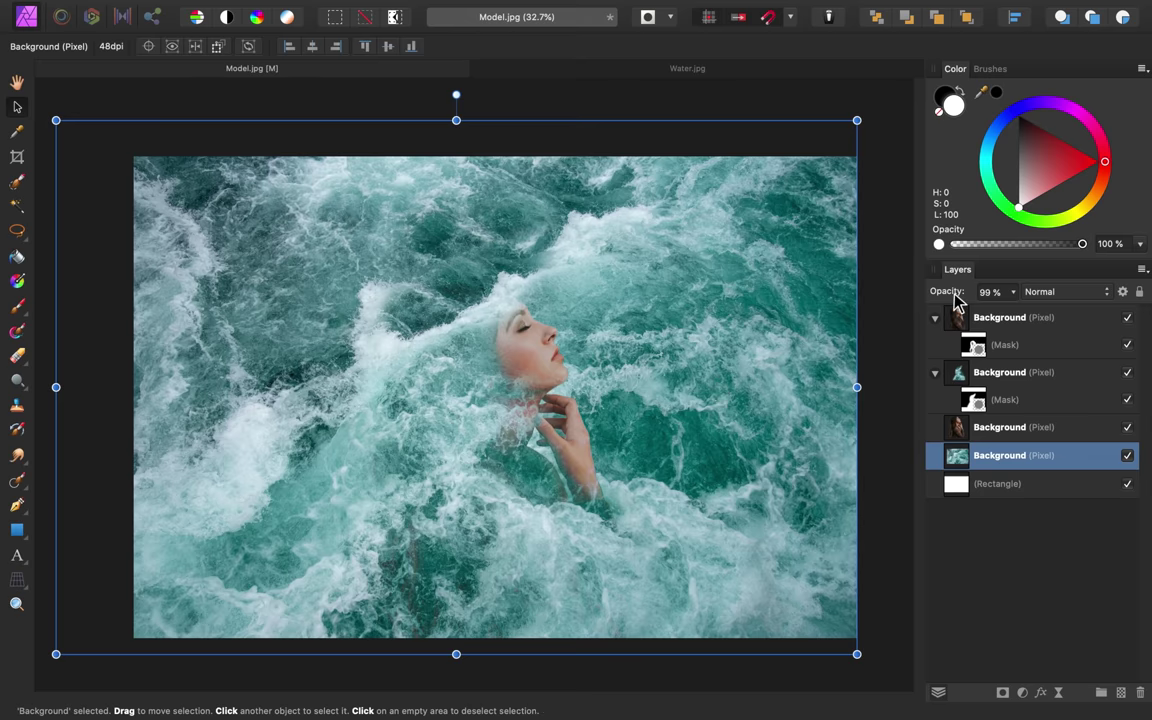
left_click_drag(930, 290, 887, 303)
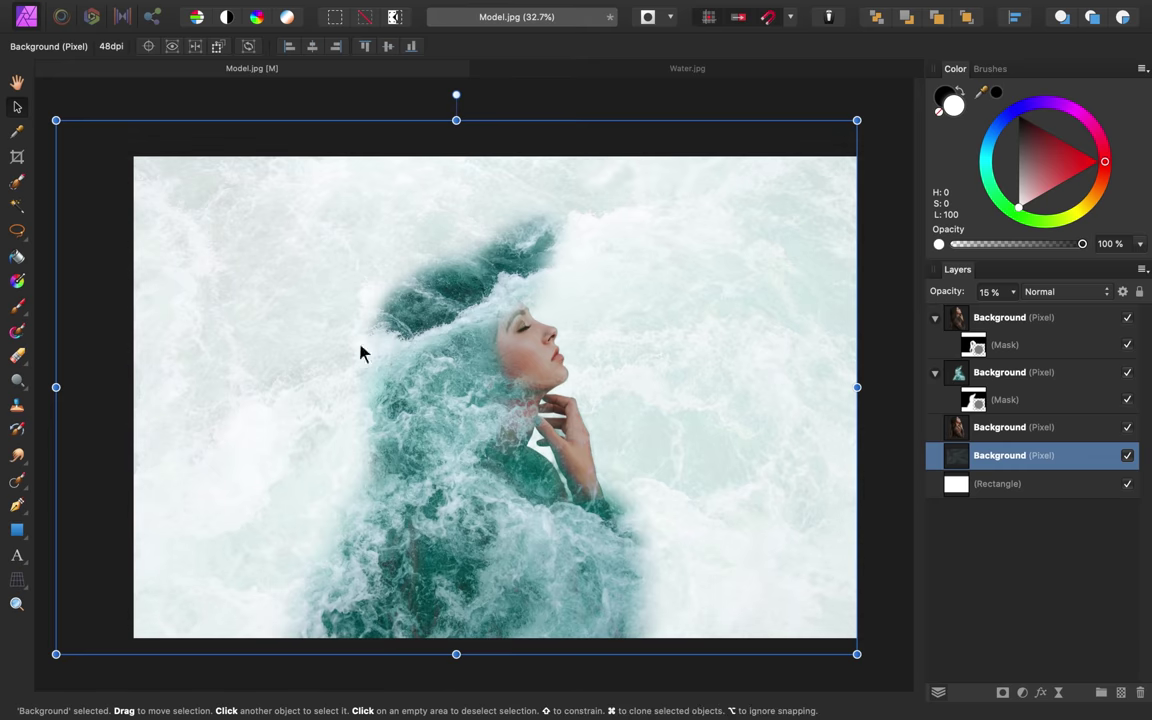
left_click_drag(946, 294, 913, 309)
left_click_drag(749, 388, 755, 378)
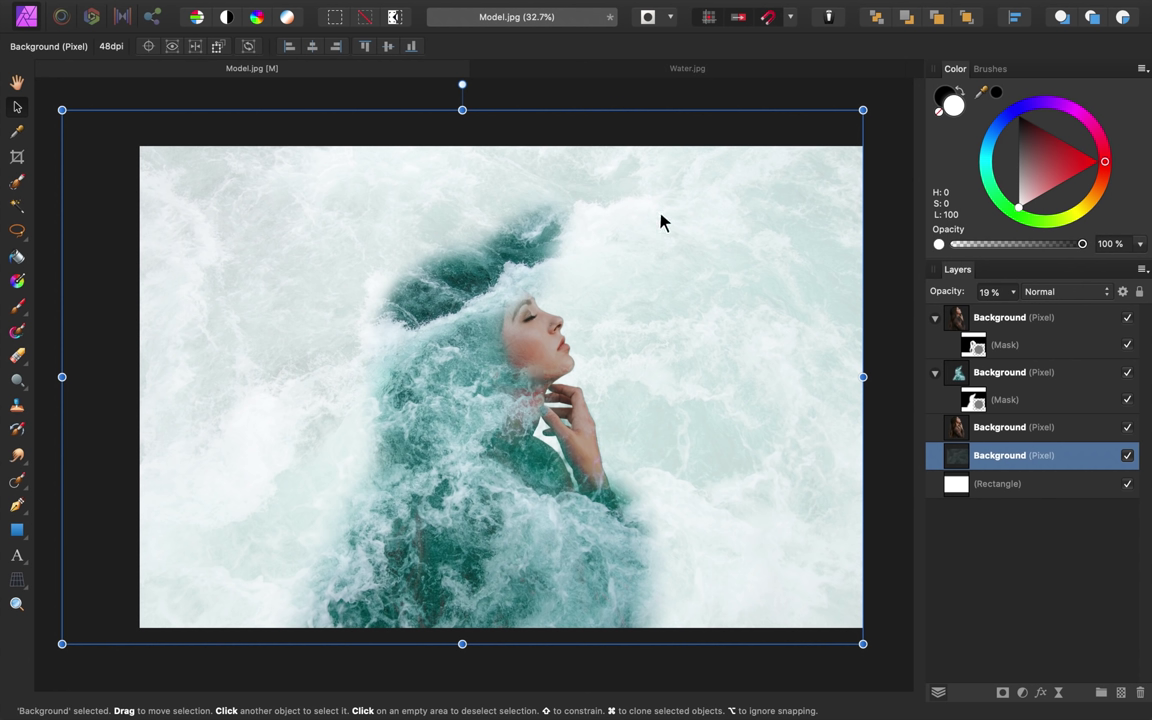
left_click(1003, 692)
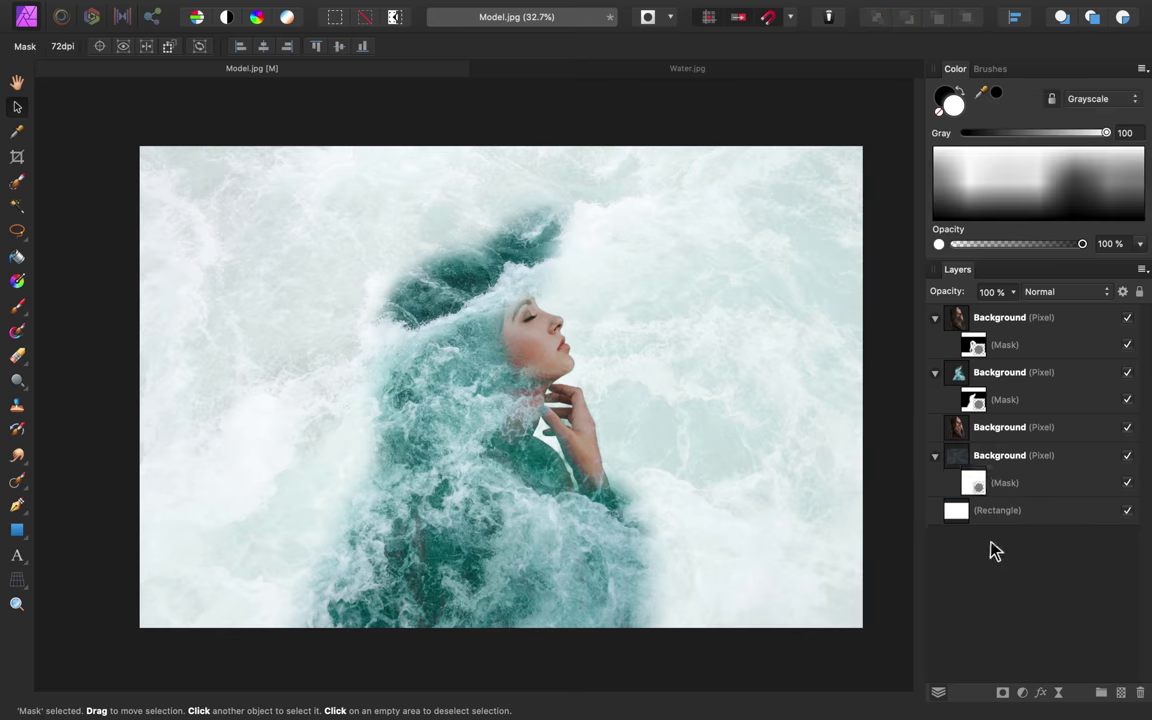
Step: Draw a linear gradient on the new mask, black at the right stop, fading the water out toward the centre
left_click(1003, 488)
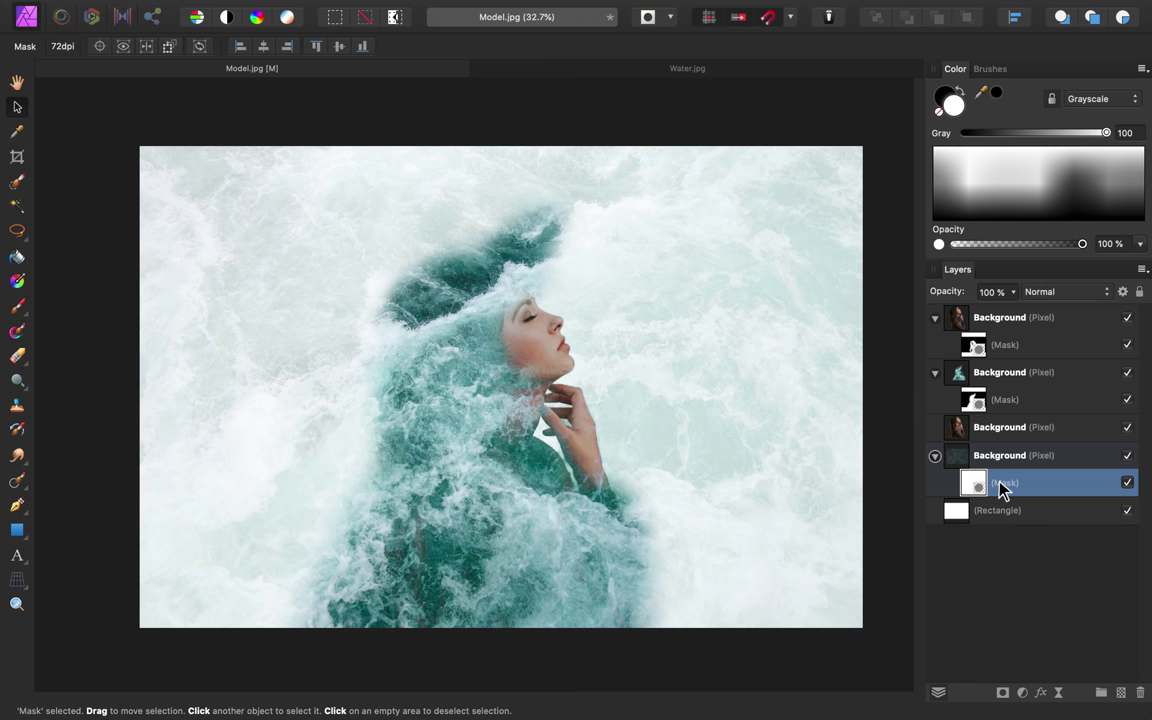
left_click(18, 282)
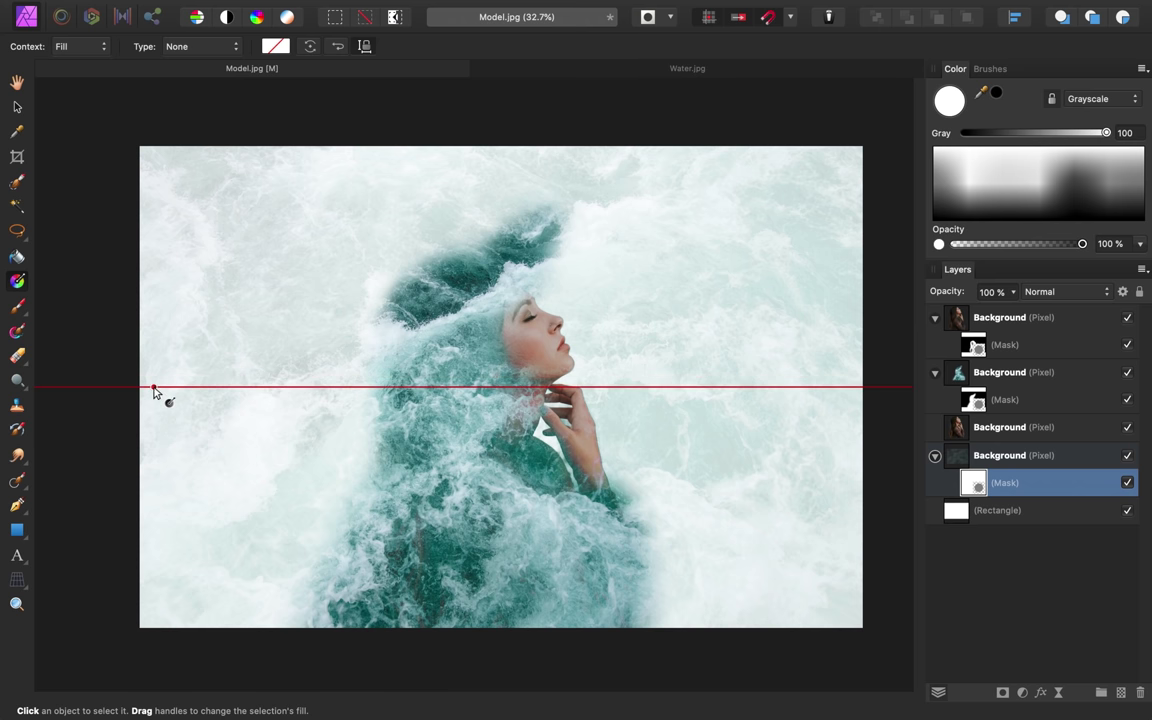
left_click_drag(153, 386, 753, 387)
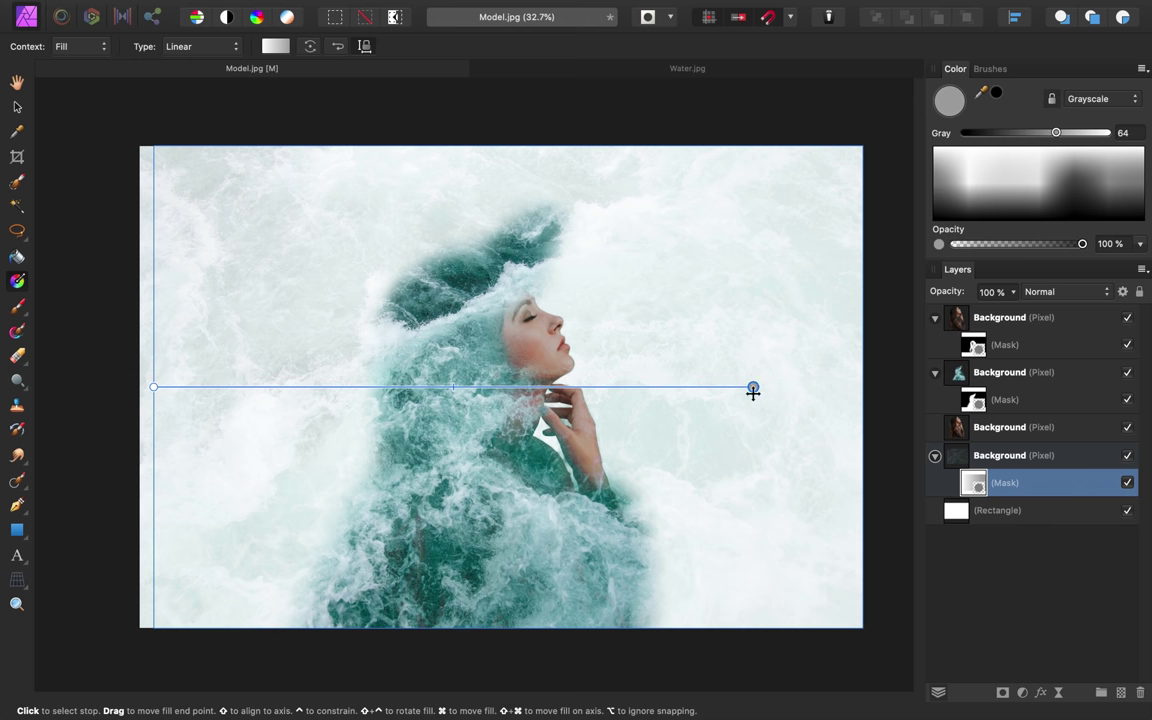
left_click(754, 387)
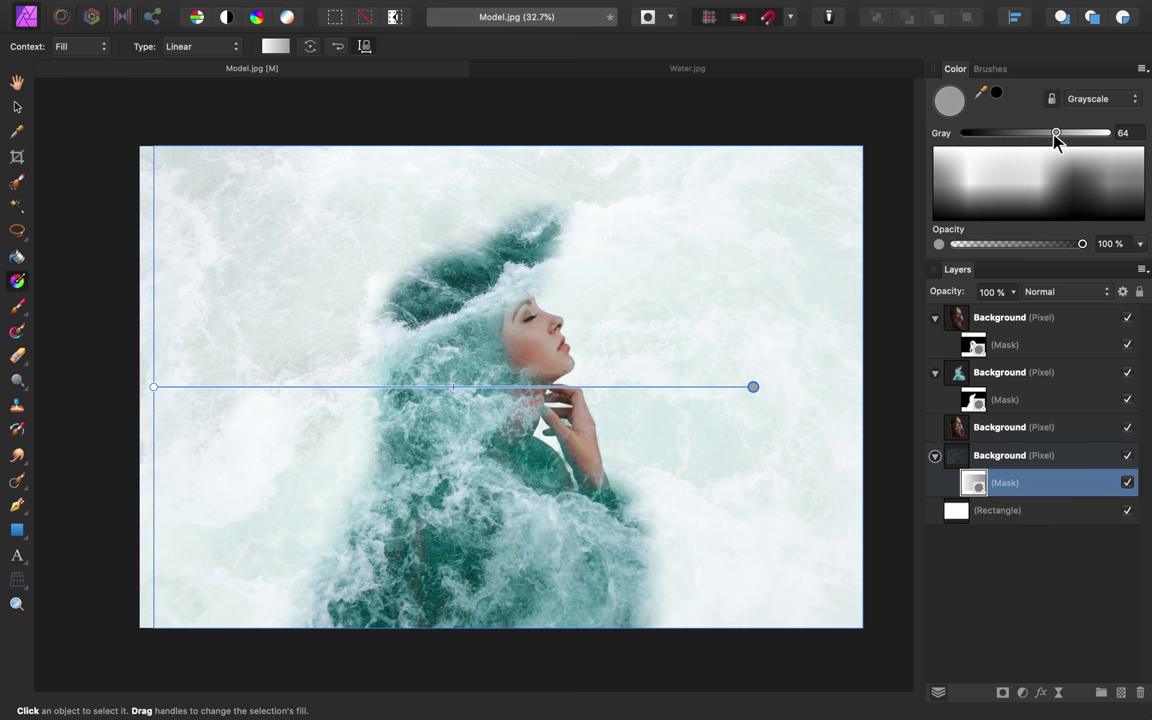
left_click_drag(1056, 134, 957, 134)
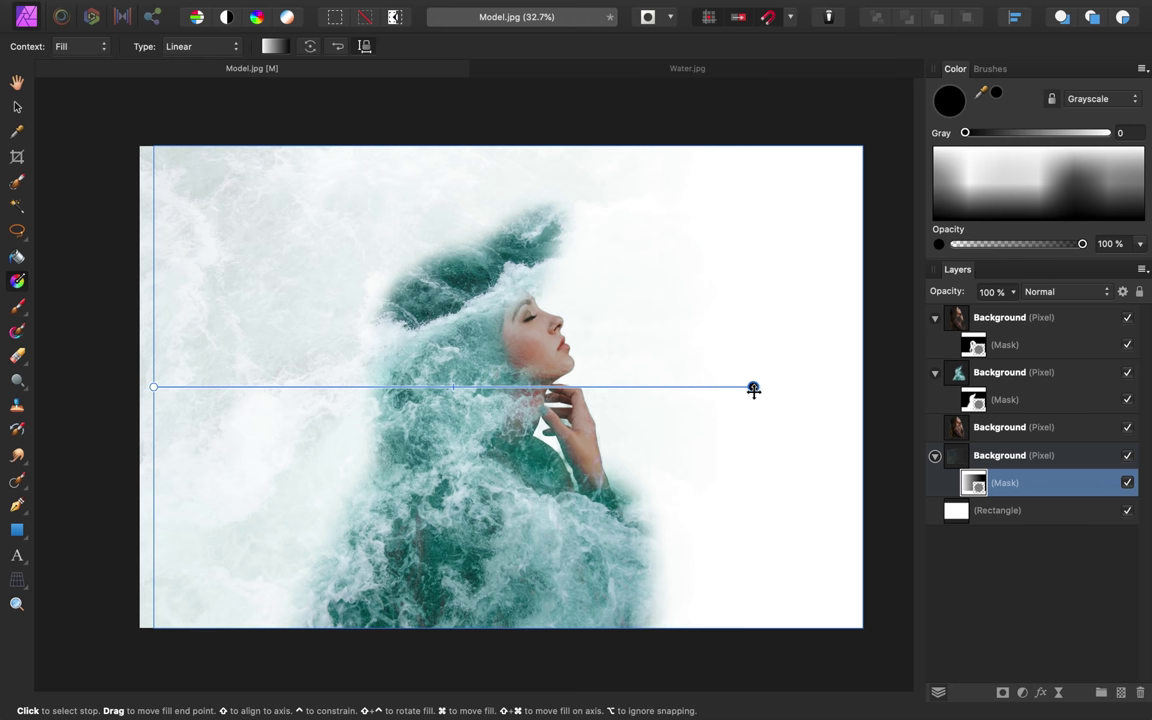
left_click_drag(753, 386, 840, 387)
left_click_drag(815, 389, 636, 389)
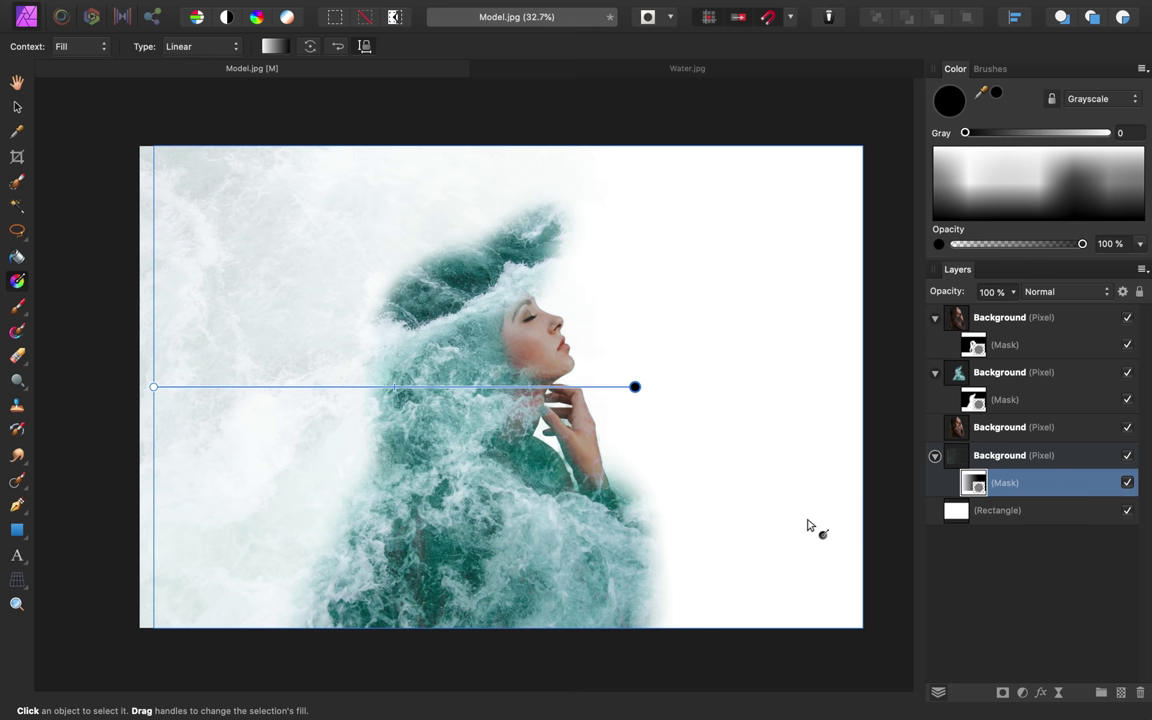
left_click(20, 531)
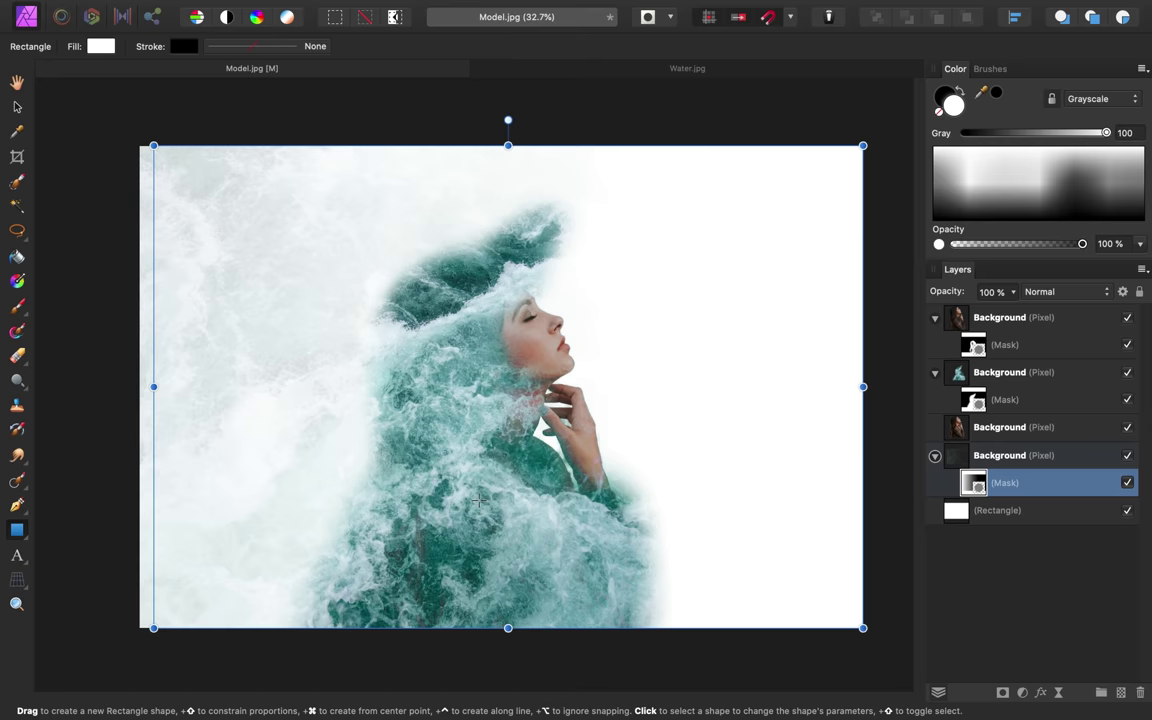
Step: Draw a soft pink rectangle covering the whole canvas above the top portrait layer
left_click(1003, 322)
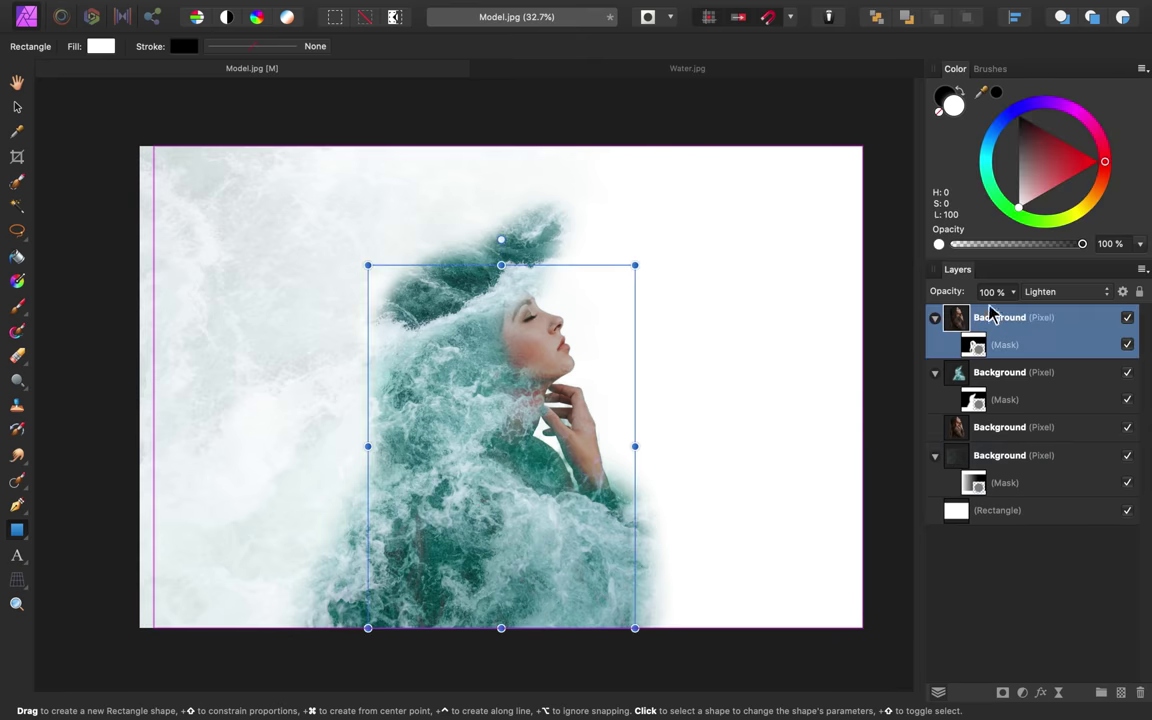
left_click_drag(982, 320, 990, 333)
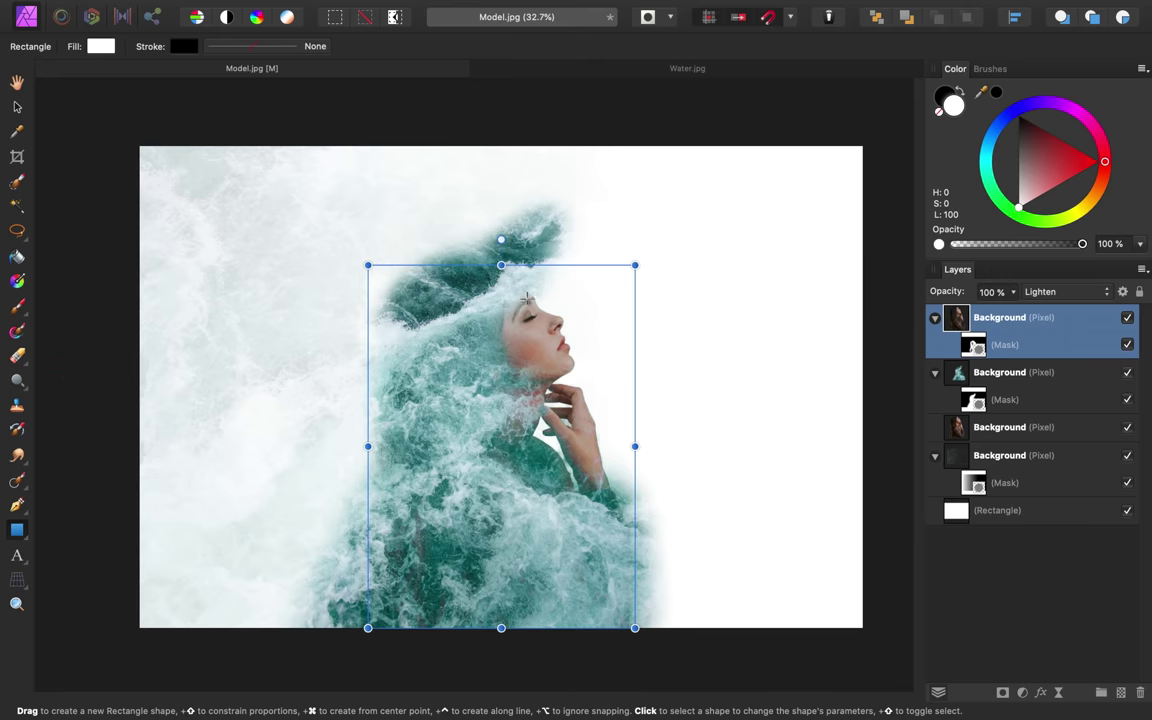
left_click_drag(139, 146, 862, 627)
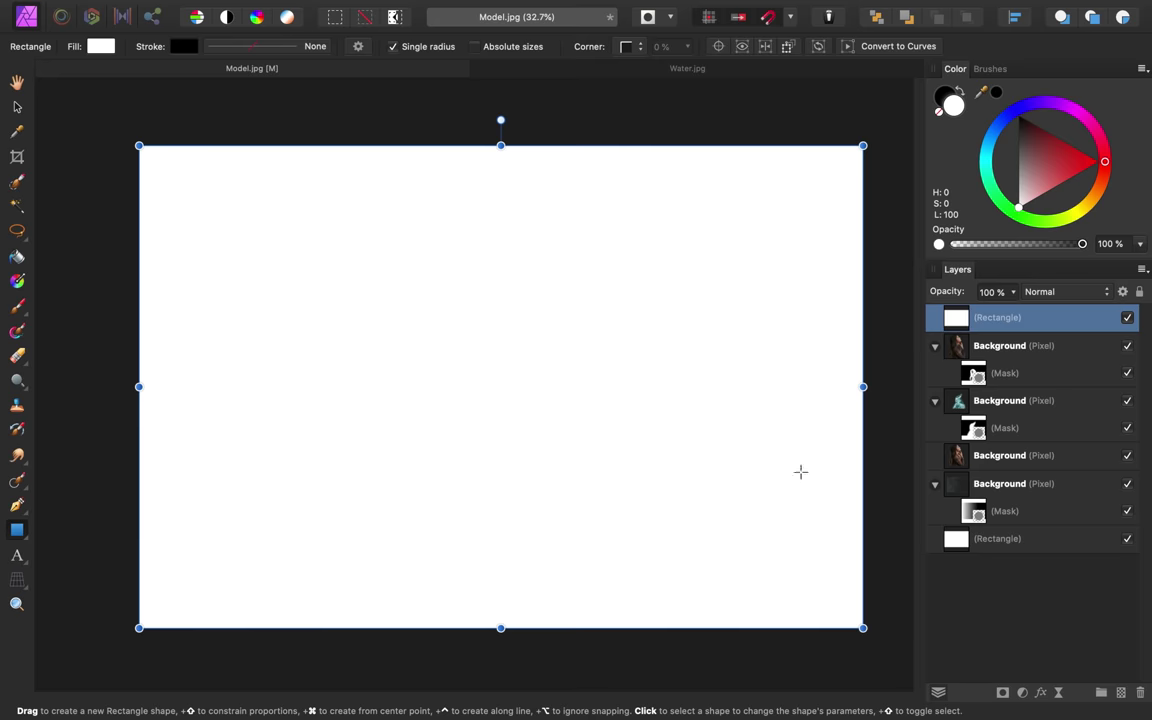
left_click(1035, 199)
left_click(1032, 191)
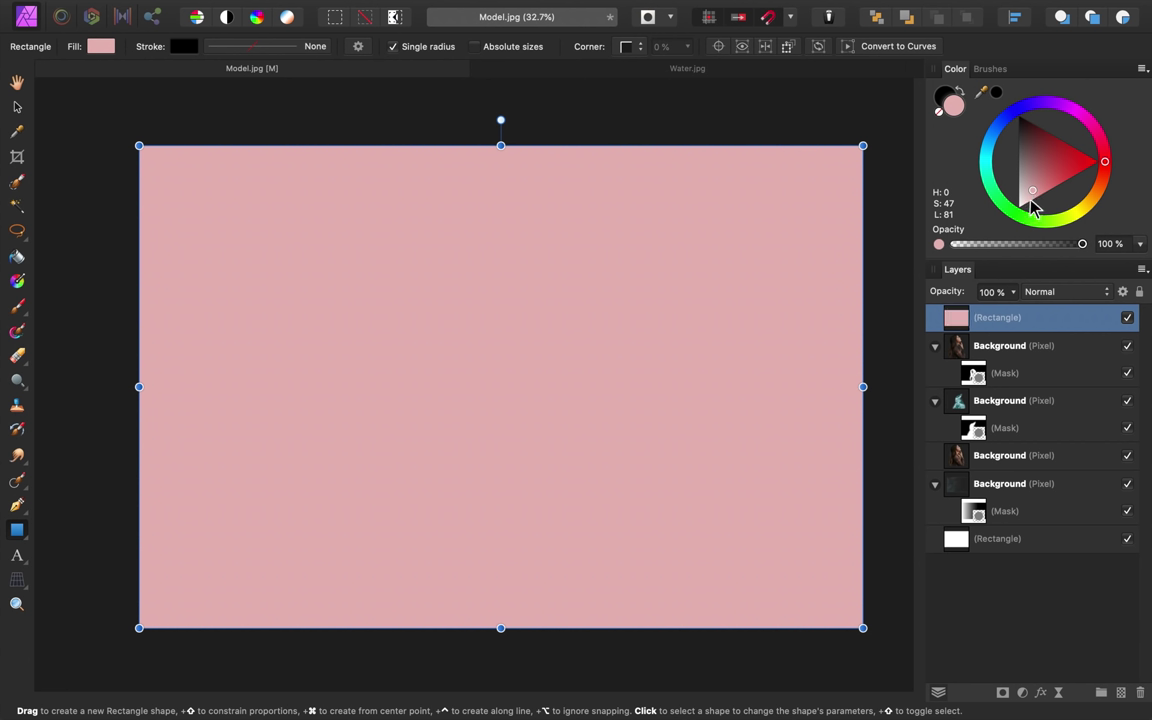
Step: Set the pink rectangle to Soft Light blend mode and toggle its visibility to compare
left_click(1070, 291)
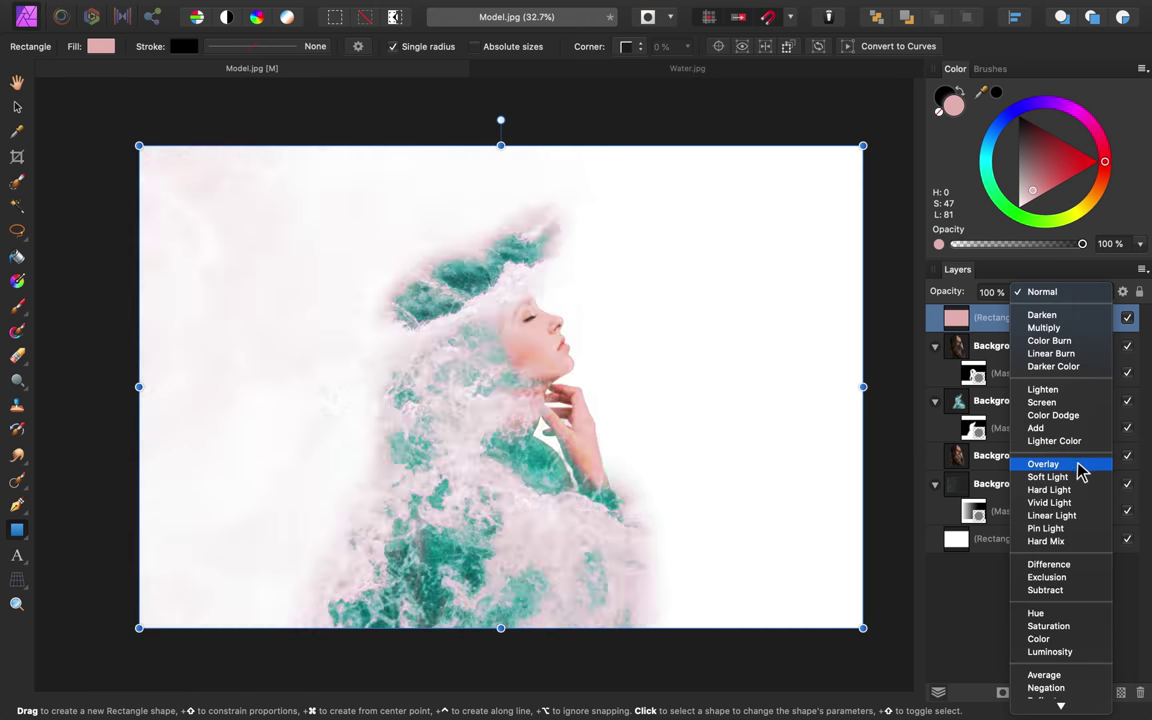
left_click(1077, 479)
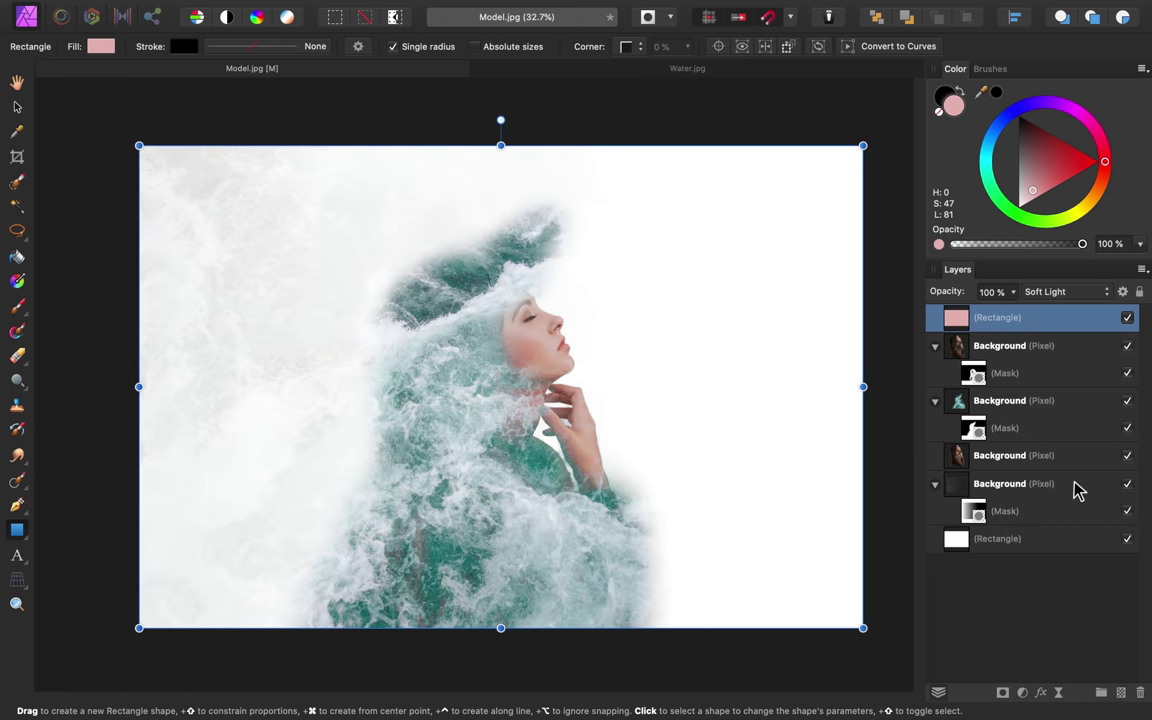
left_click(1128, 318)
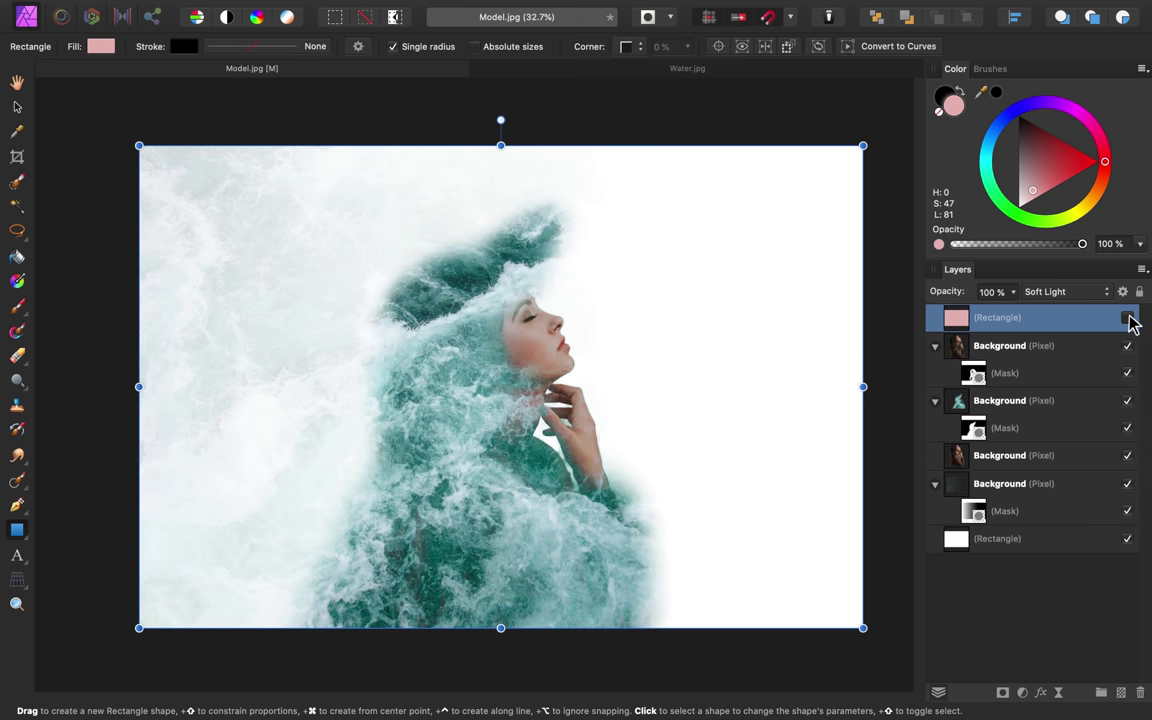
left_click(1128, 318)
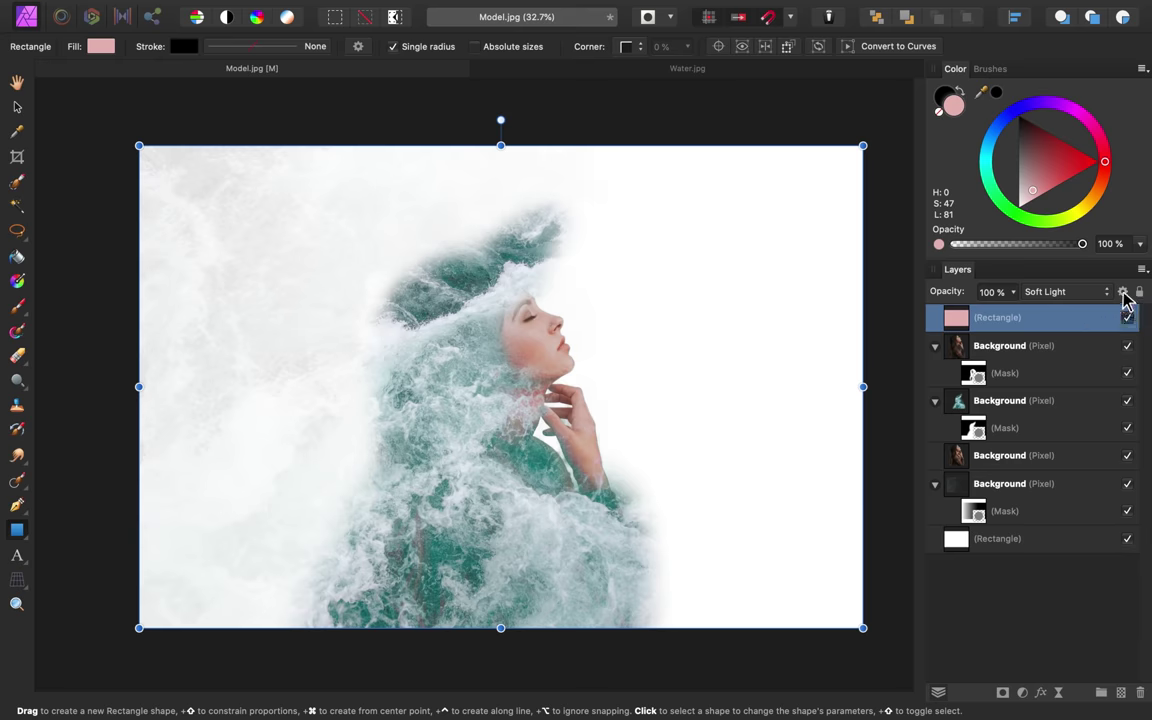
left_click(1123, 292)
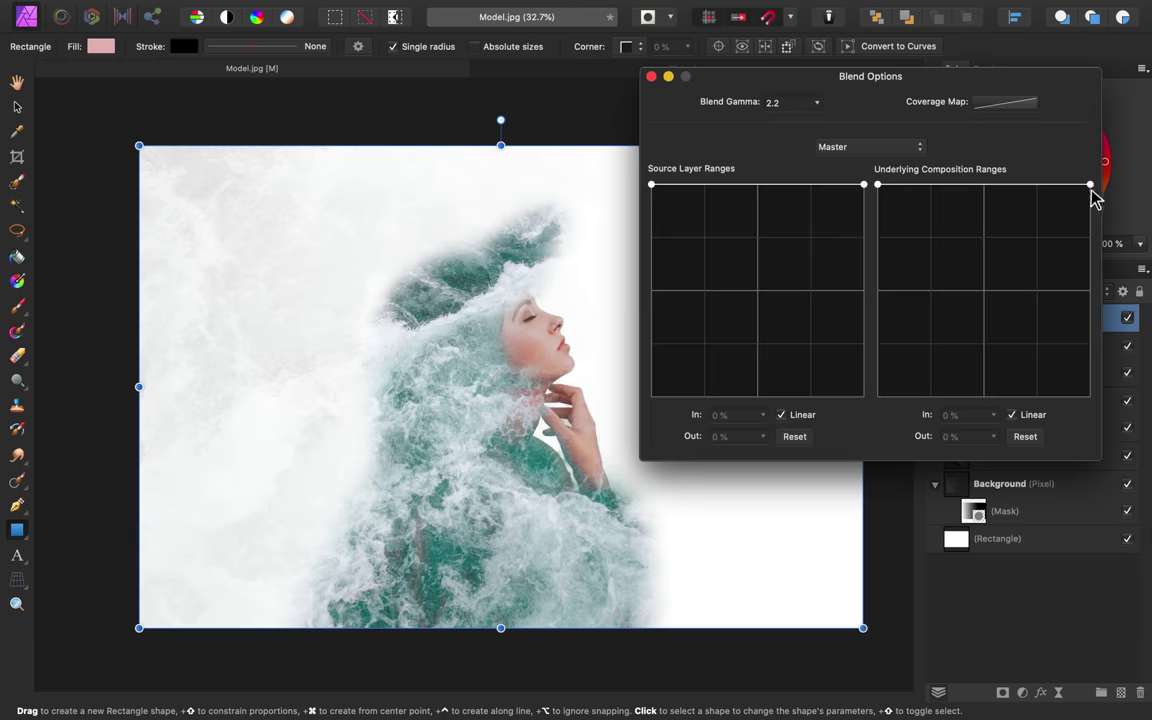
Step: Lower the Underlying Composition Ranges right endpoint to 50% so the tint fades over highlights
left_click_drag(1091, 190, 1090, 293)
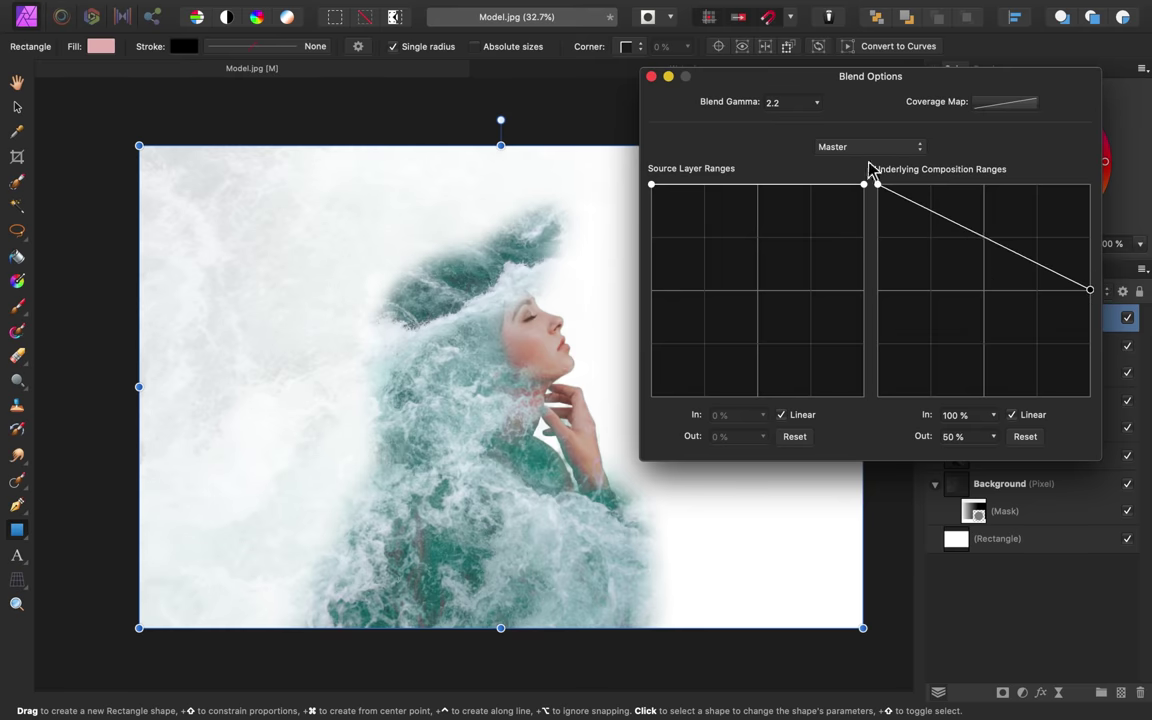
left_click(651, 77)
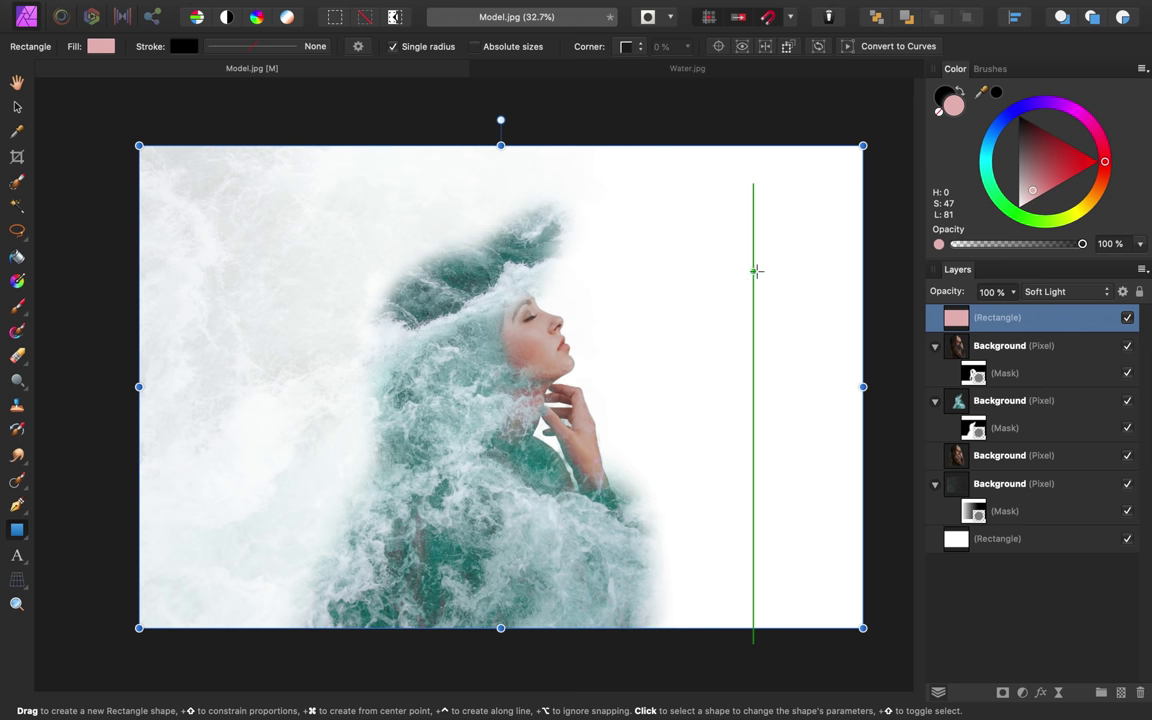
Step: Add a Recolor adjustment with hue 11.3° and saturation 50%, blended in Soft Light
left_click(1022, 694)
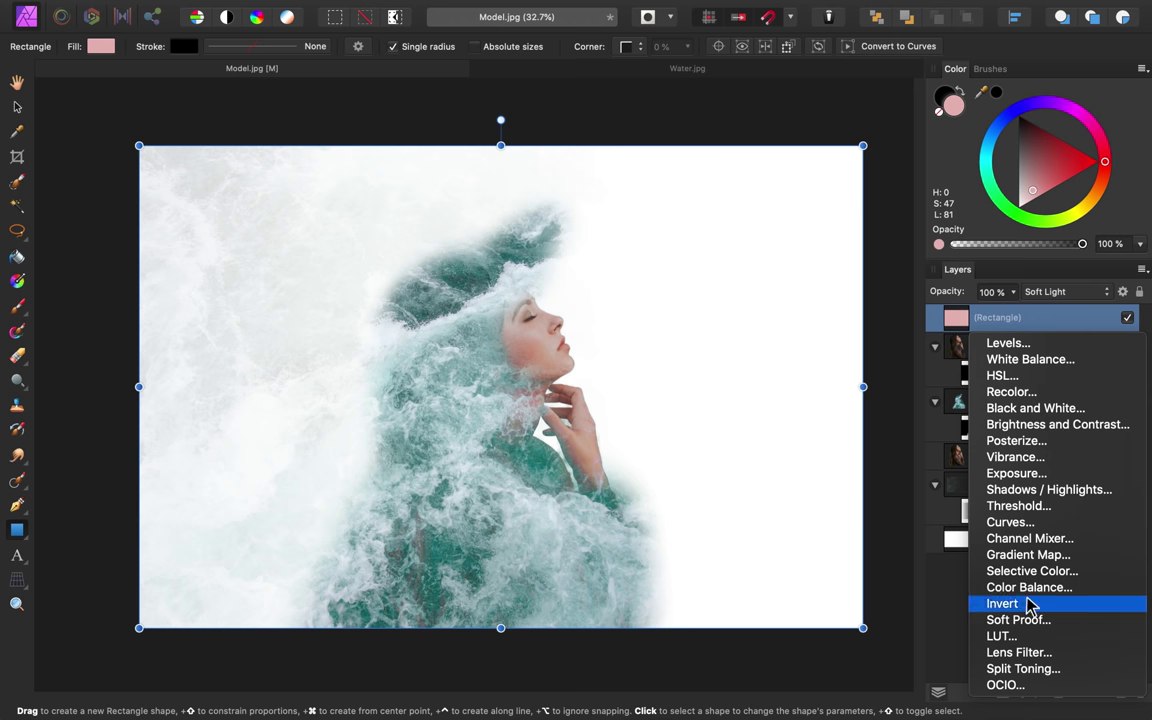
left_click(954, 617)
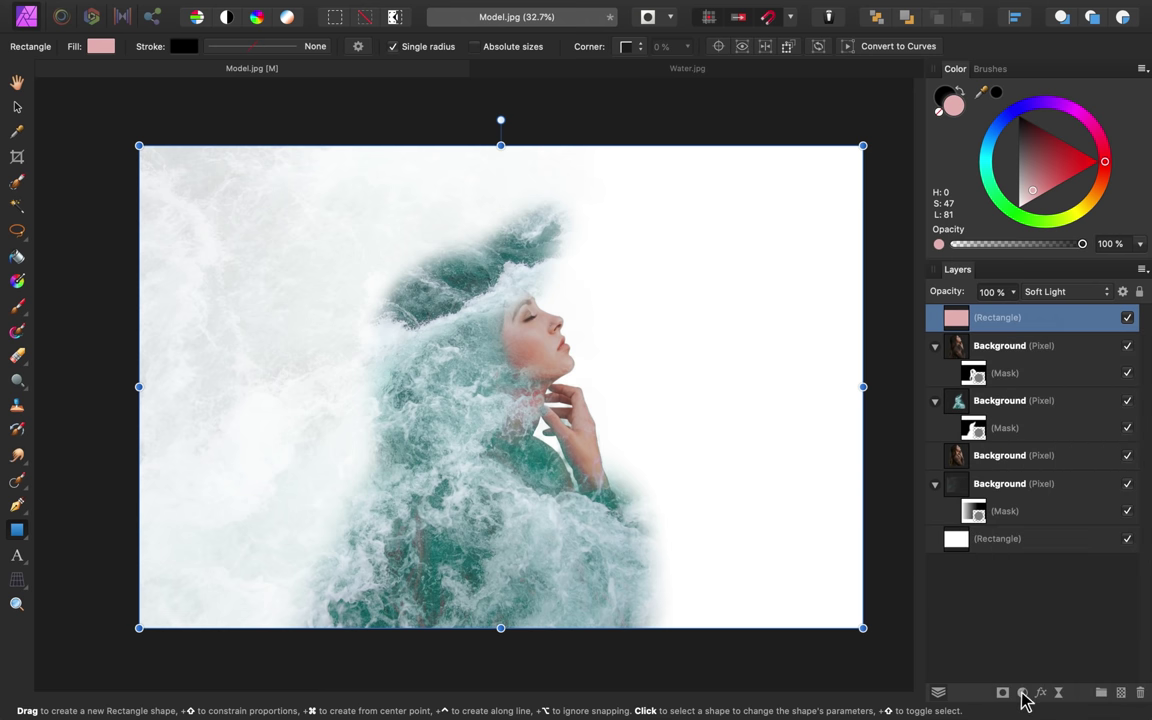
left_click(1022, 694)
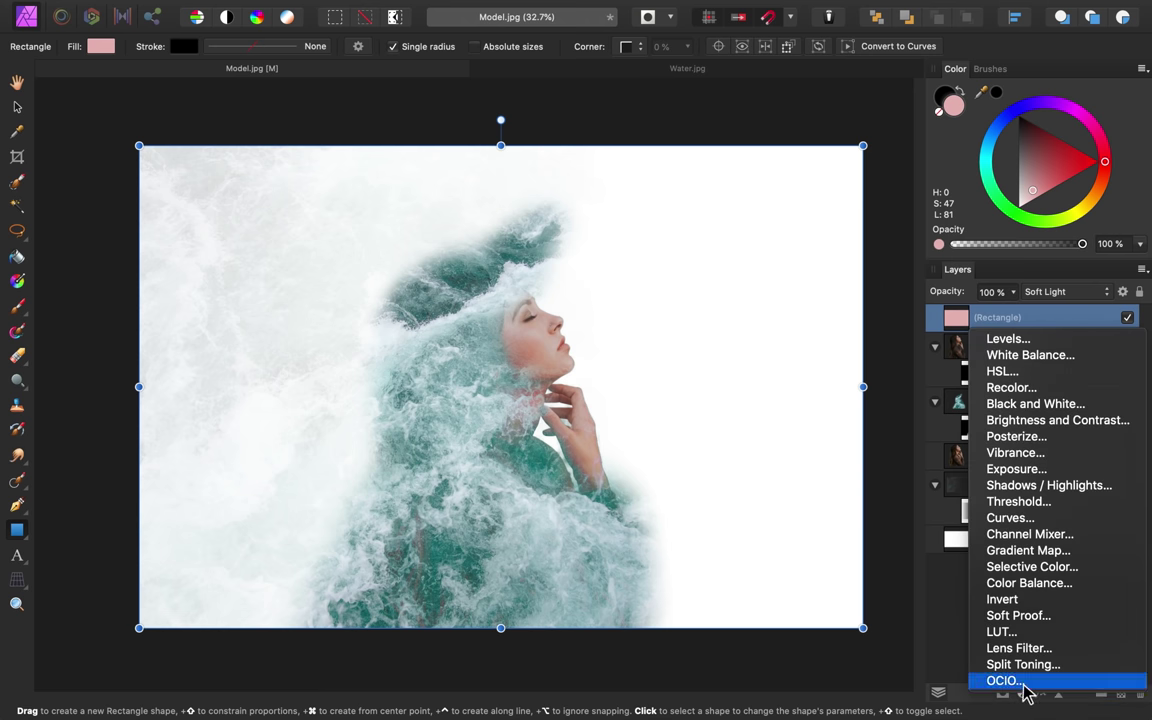
left_click(1040, 393)
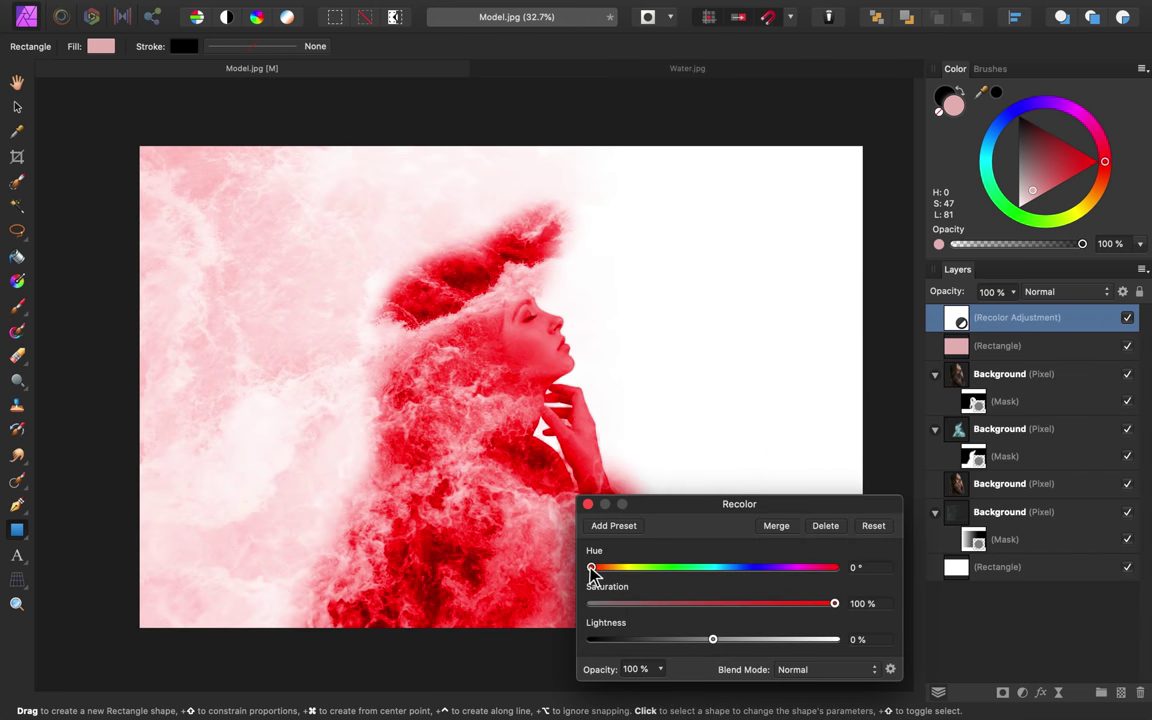
left_click_drag(592, 568, 599, 568)
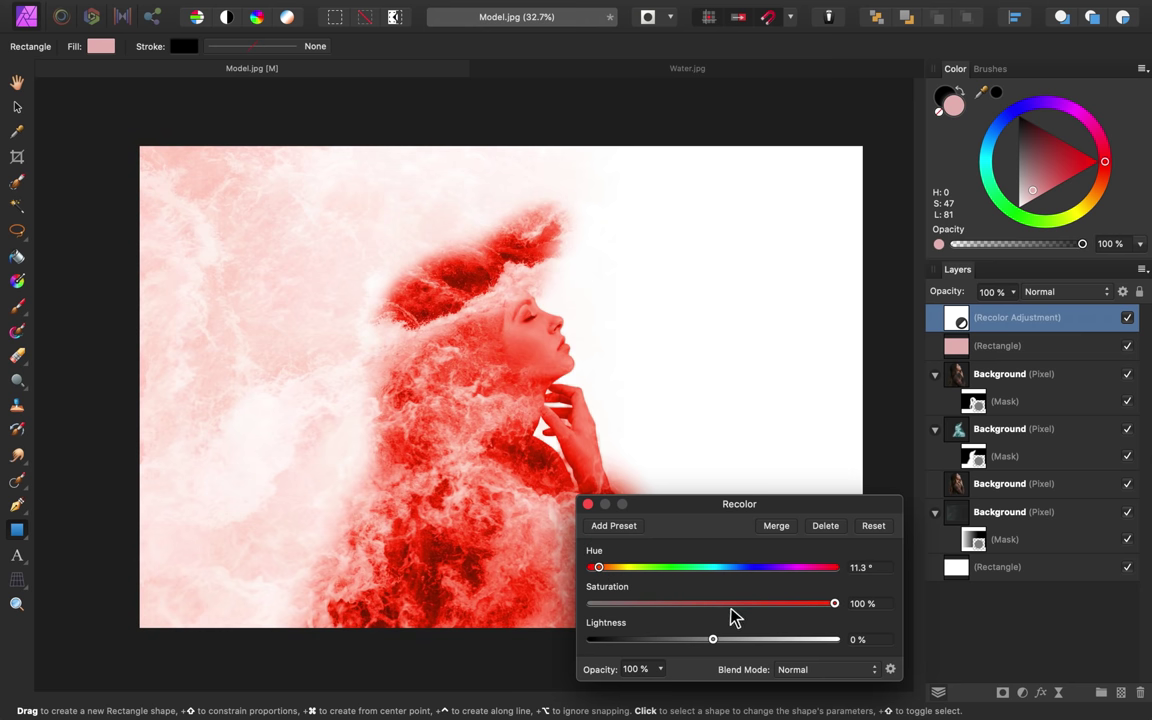
left_click_drag(736, 603, 715, 605)
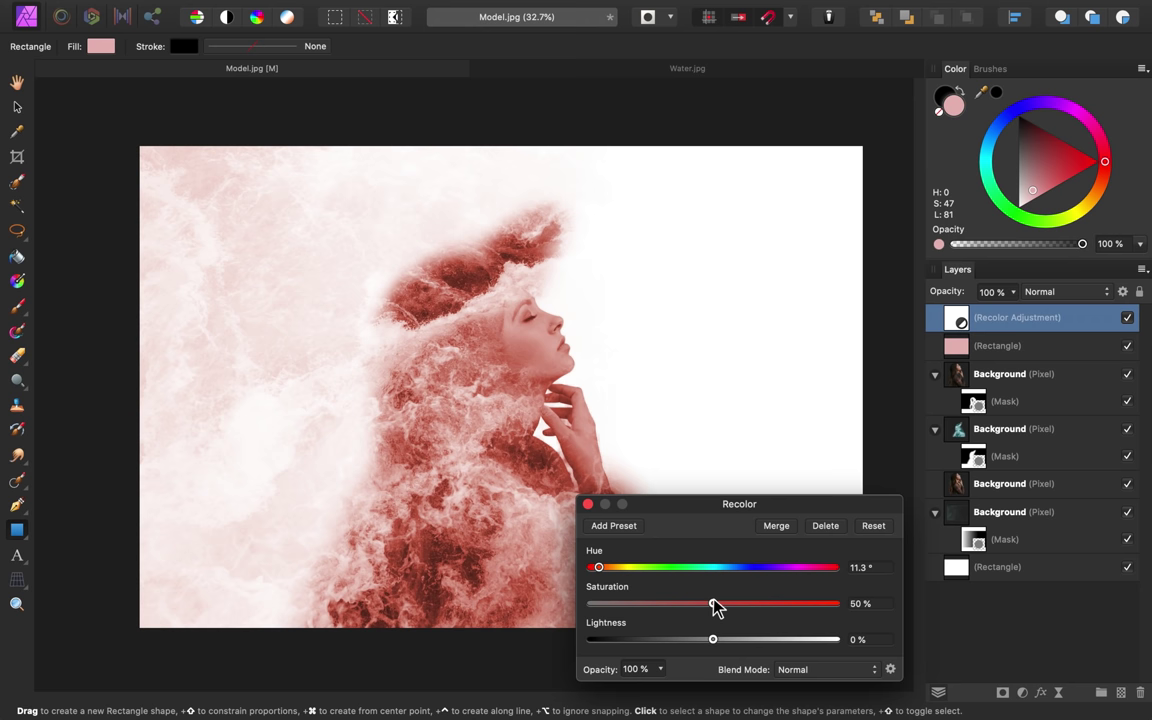
left_click(588, 504)
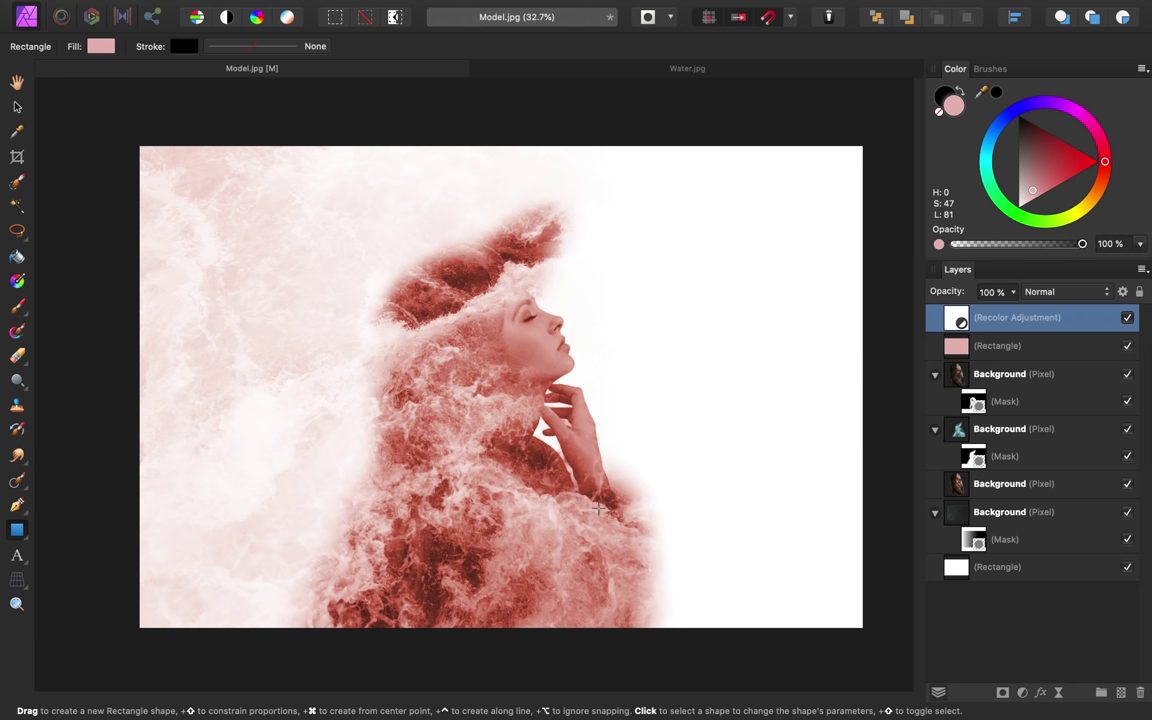
left_click(1066, 295)
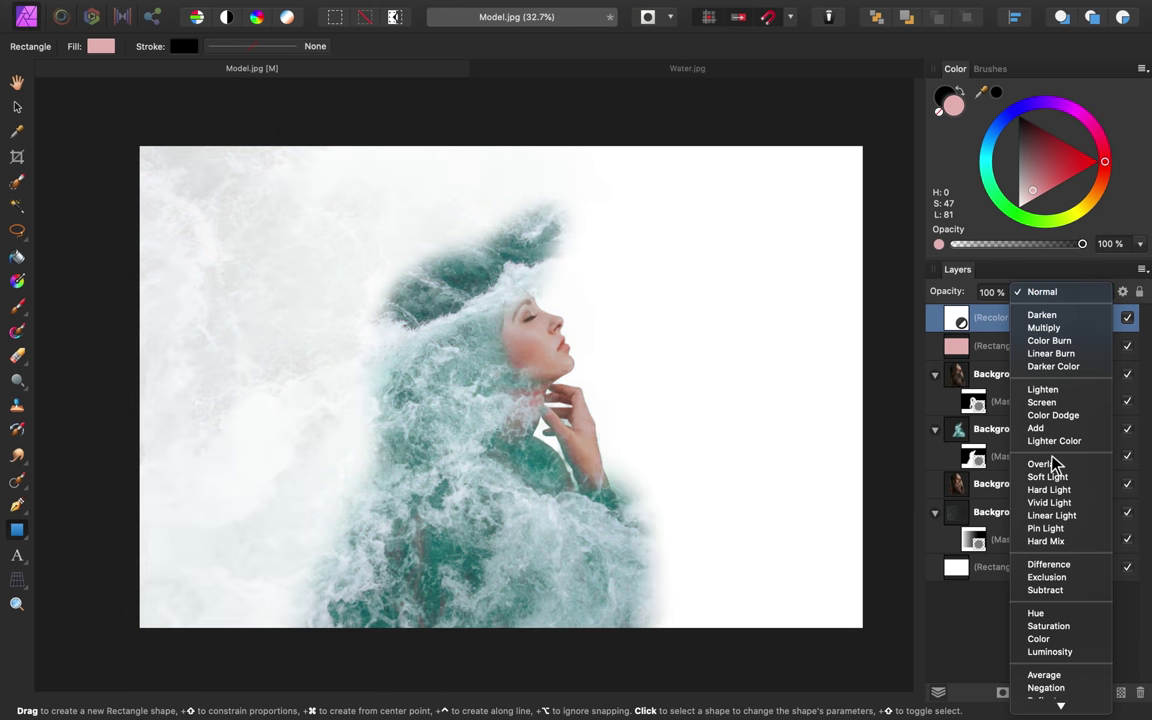
left_click(1052, 479)
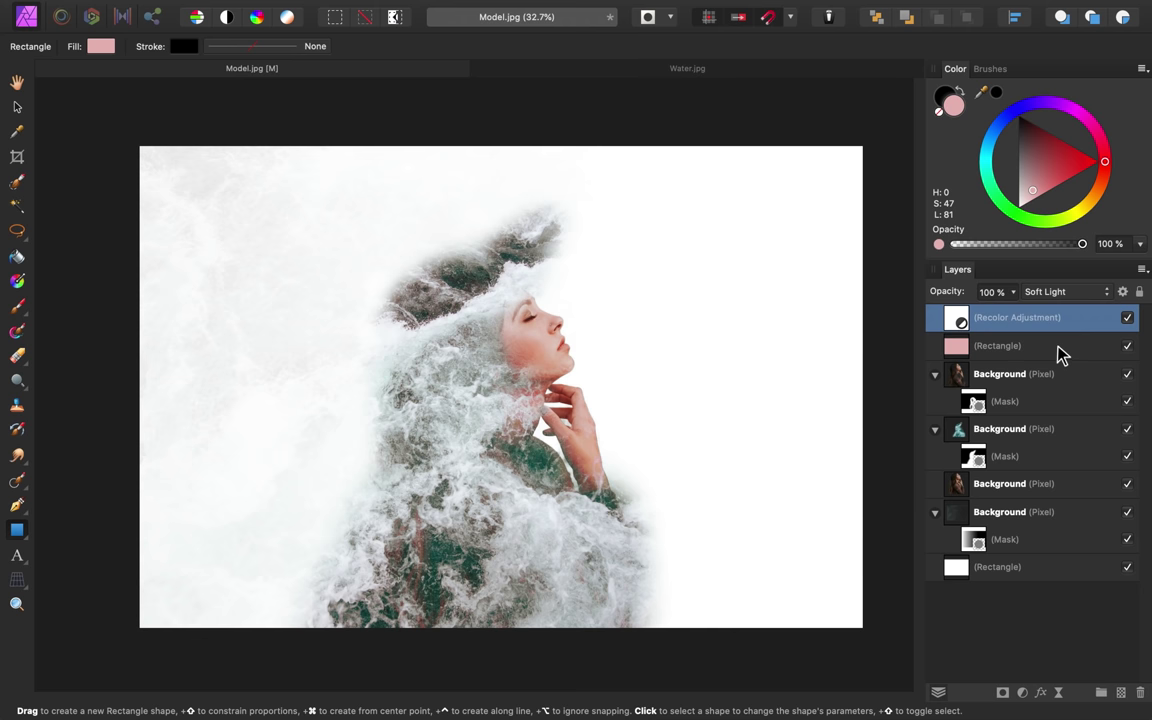
Step: Toggle the pink rectangle and Recolor layers off and on to compare the colour grade
left_click(1100, 348, "shift")
left_click(1128, 347)
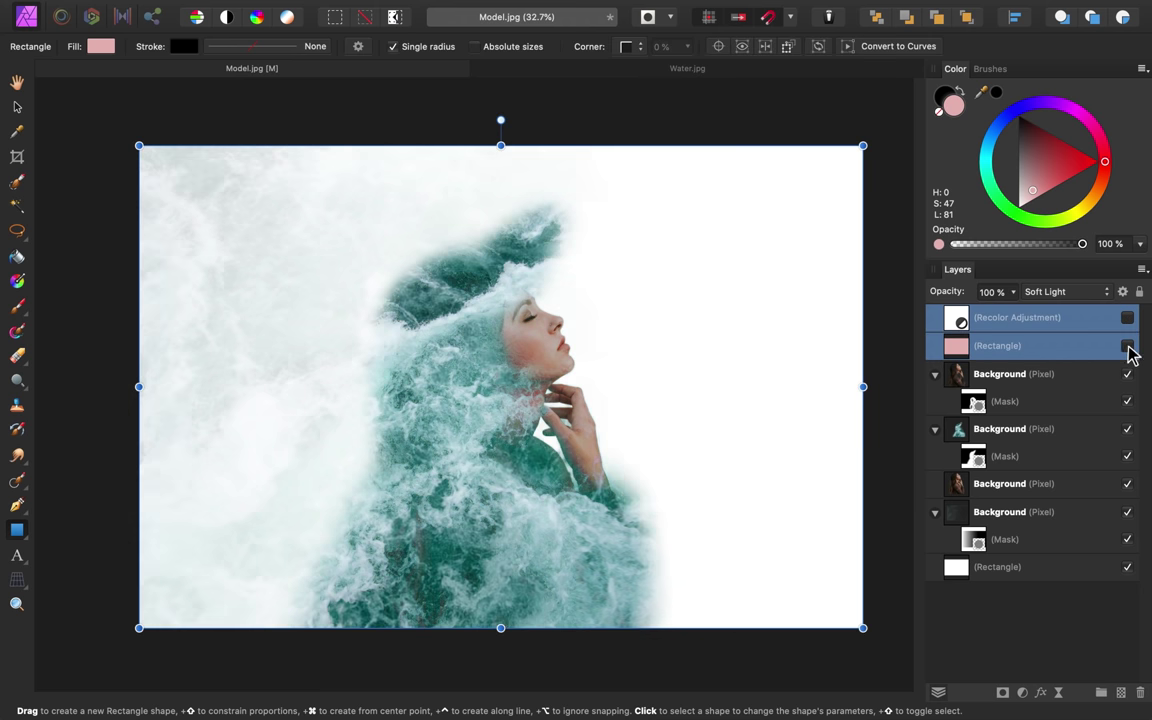
left_click(1128, 347)
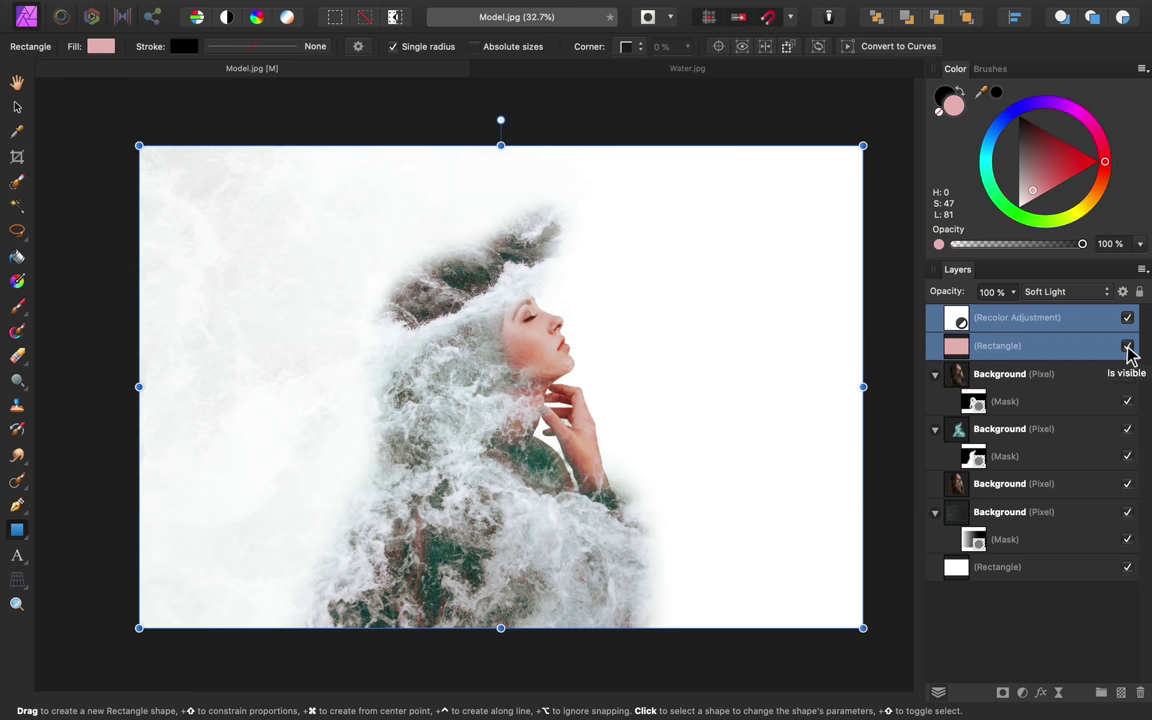
left_click(1128, 348)
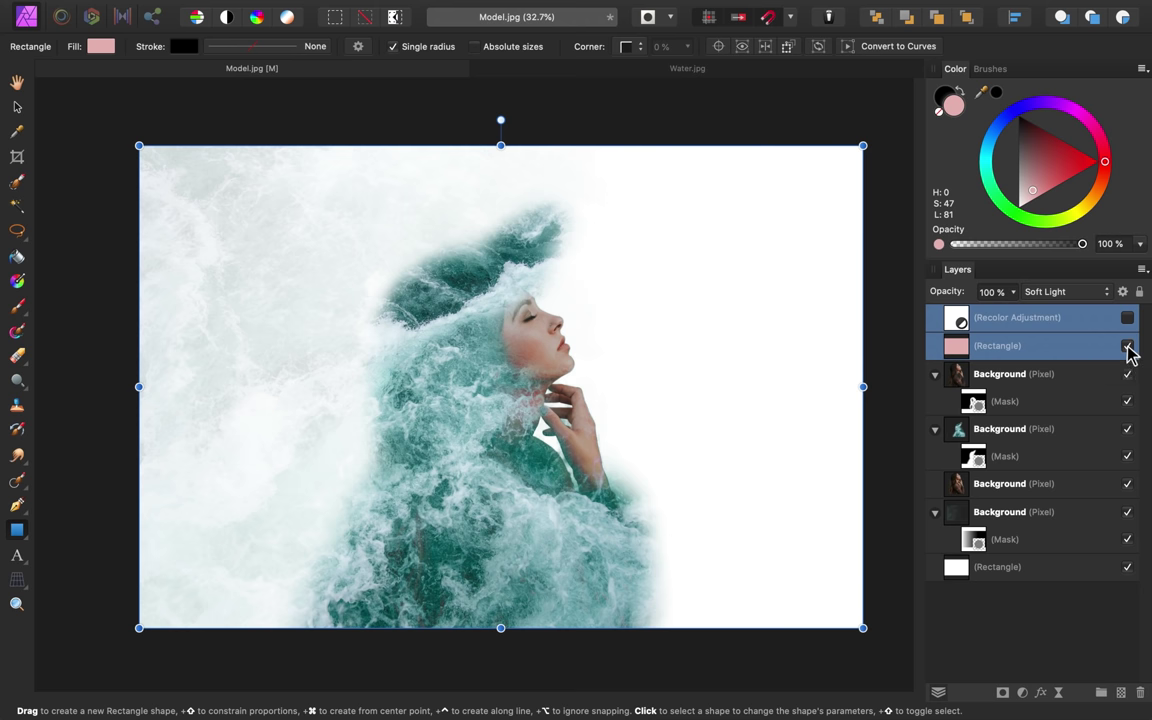
left_click(1128, 347)
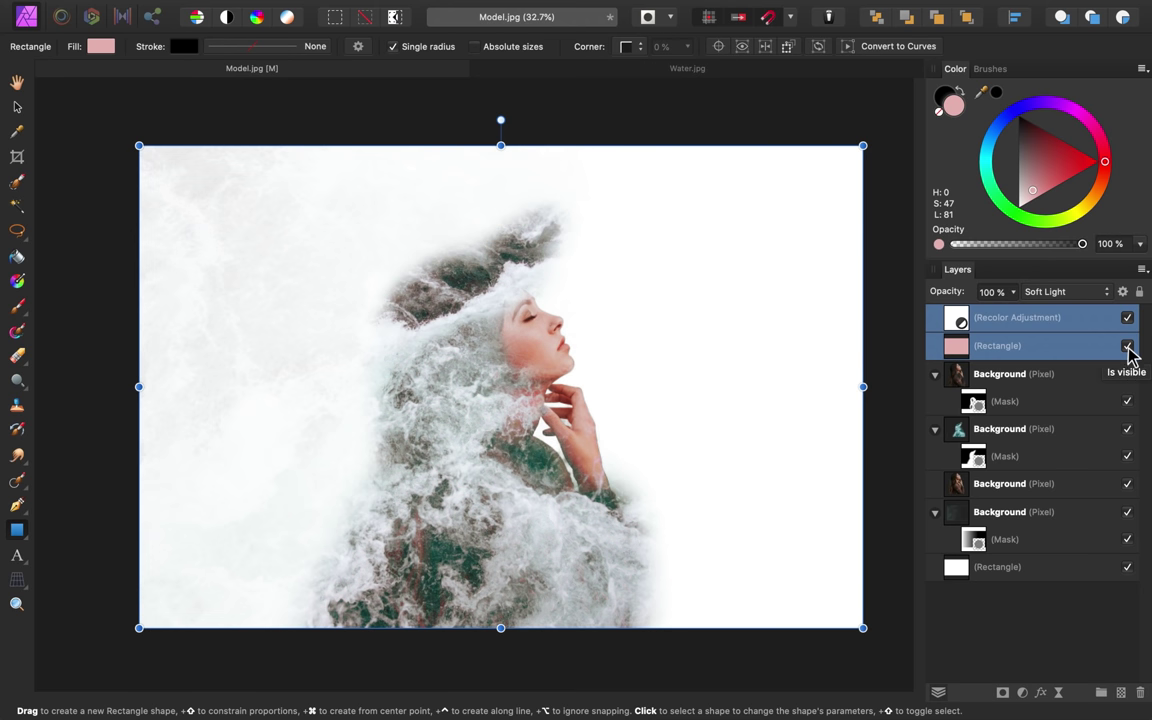
Step: Fill the bottom background rectangle with pale pink (S 58, L 93) instead of white
left_click(1044, 322)
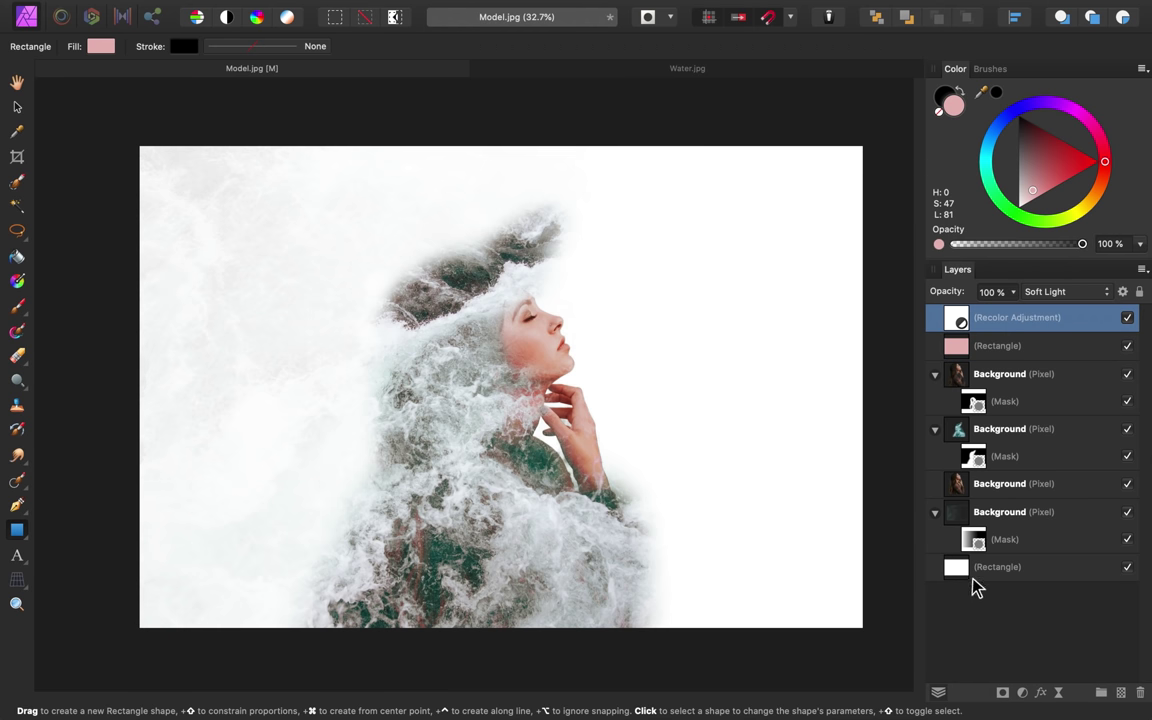
left_click(979, 574)
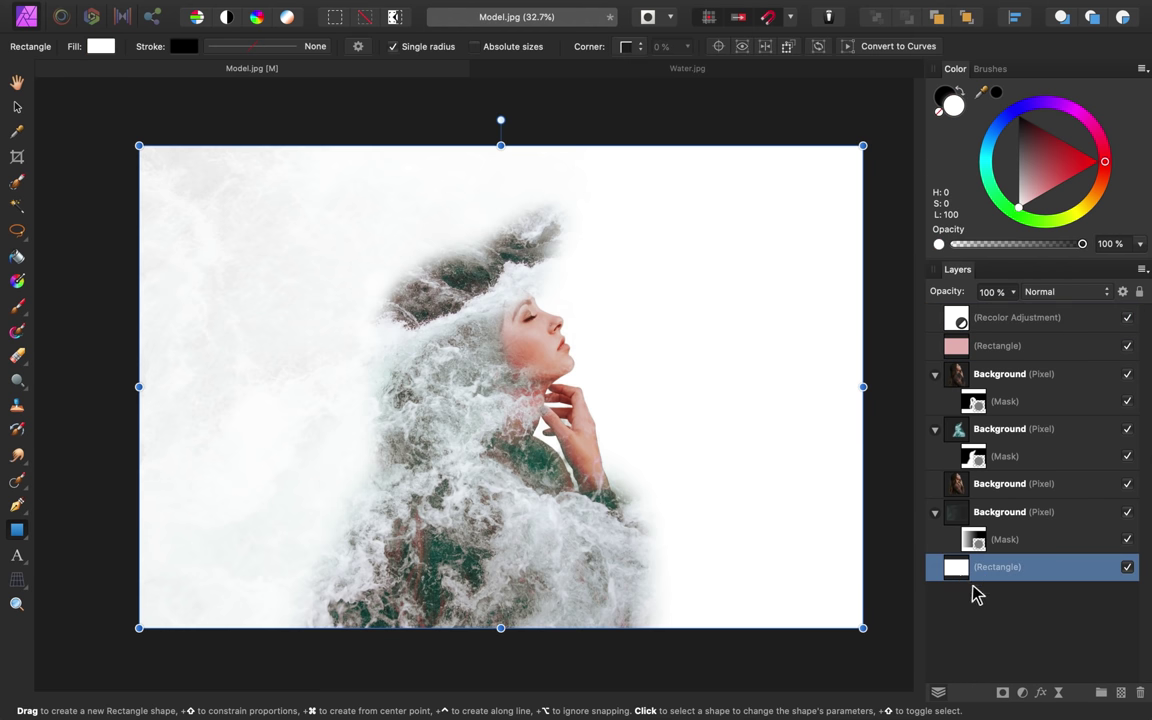
left_click(1027, 206)
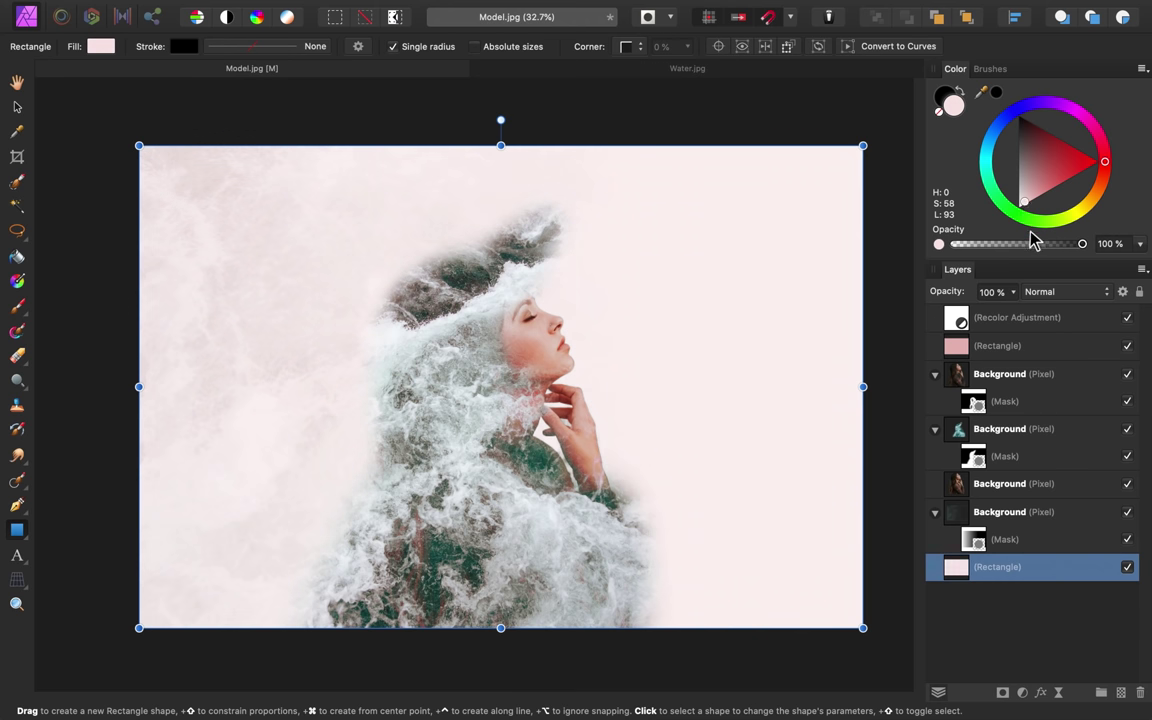
left_click(1040, 622)
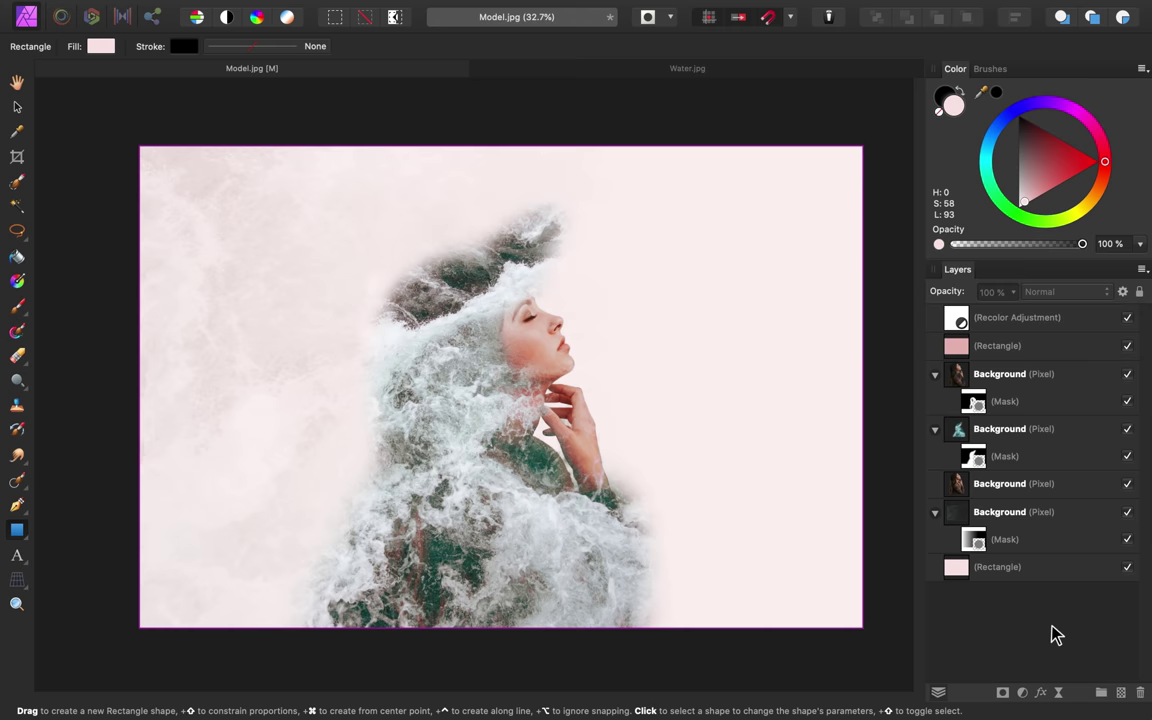